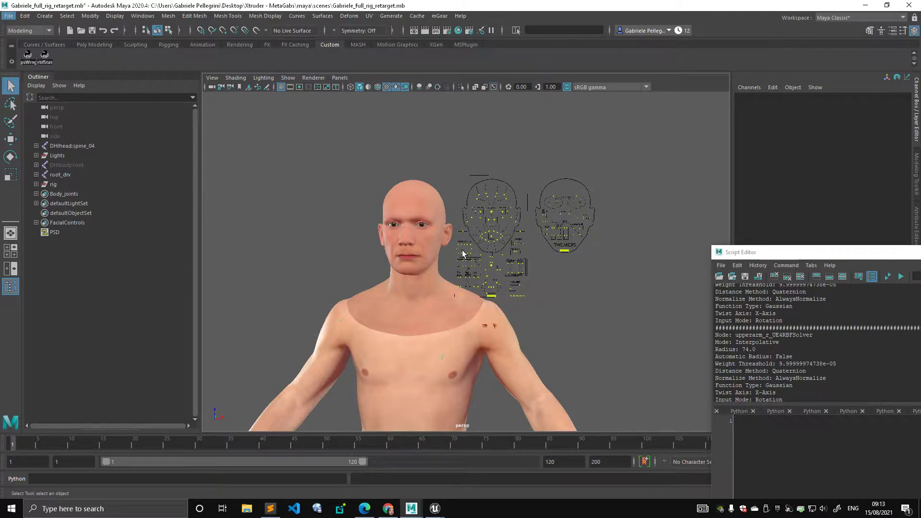
- Display the skeleton joints over the character in the viewport, and hide them again
{"action": "left_click_drag", "start_coordinate": [460, 250], "coordinate": [447, 278], "text": "alt"}
{"action": "right_click_drag", "start_coordinate": [447, 278], "coordinate": [495, 323], "text": "alt"}
{"action": "left_click_drag", "start_coordinate": [496, 323], "coordinate": [460, 297], "text": "alt"}
{"action": "right_click_drag", "start_coordinate": [460, 298], "coordinate": [434, 240], "text": "alt"}
{"action": "left_click_drag", "start_coordinate": [435, 240], "coordinate": [391, 240], "text": "alt"}
{"action": "right_click_drag", "start_coordinate": [391, 240], "coordinate": [460, 250], "text": "alt"}
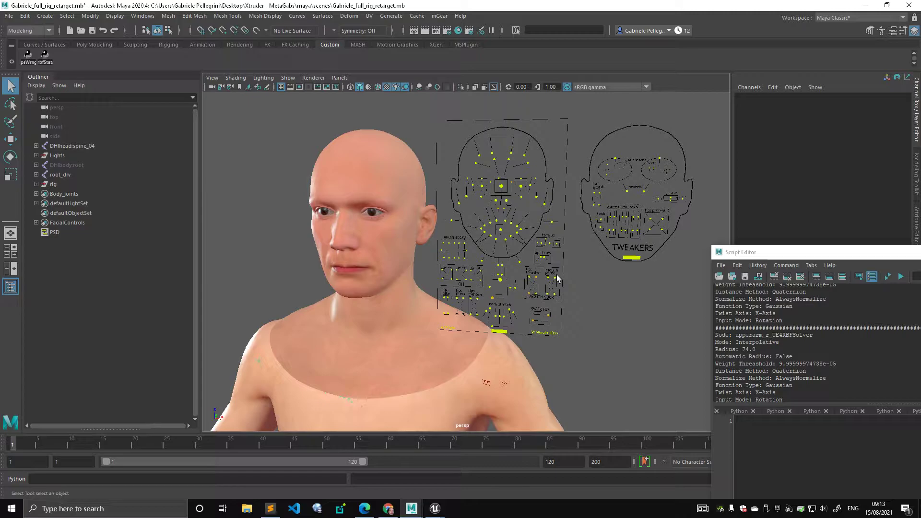
{"action": "left_click", "coordinate": [287, 78]}
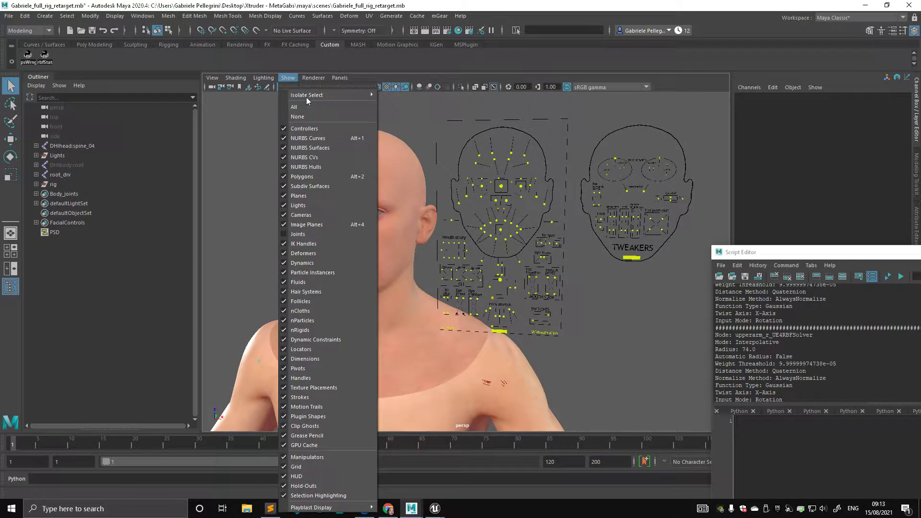
{"action": "left_click", "coordinate": [335, 234]}
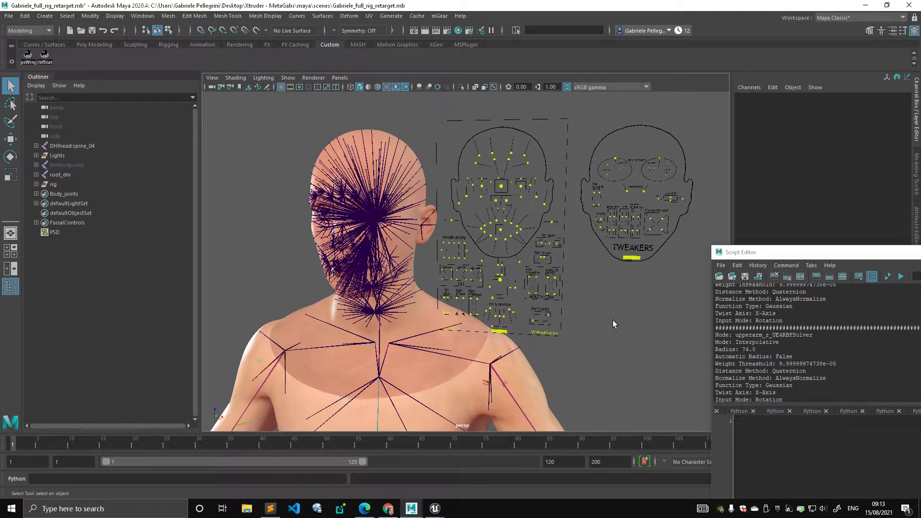
{"action": "left_click", "coordinate": [288, 78]}
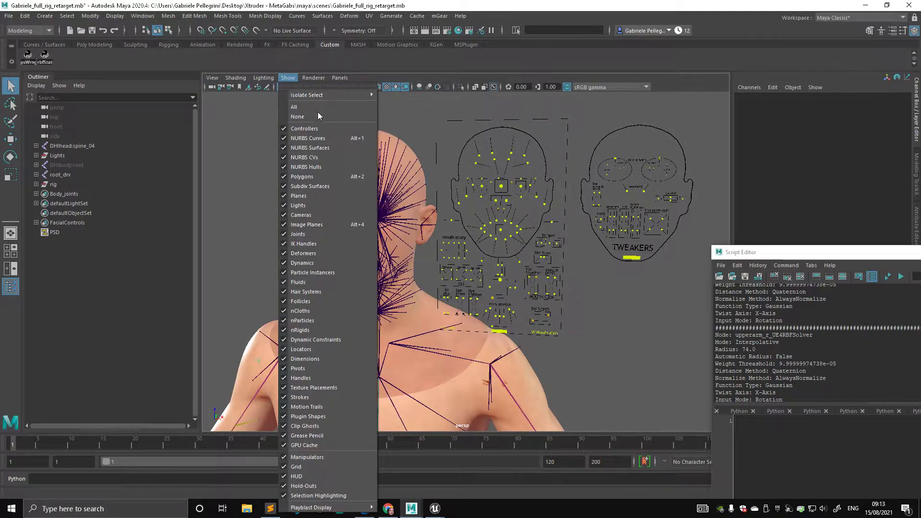
{"action": "left_click", "coordinate": [330, 233]}
- Select the head mesh and frame it in the viewport, and clear the selection
{"action": "left_click", "coordinate": [386, 190]}
{"action": "key", "text": "f"}
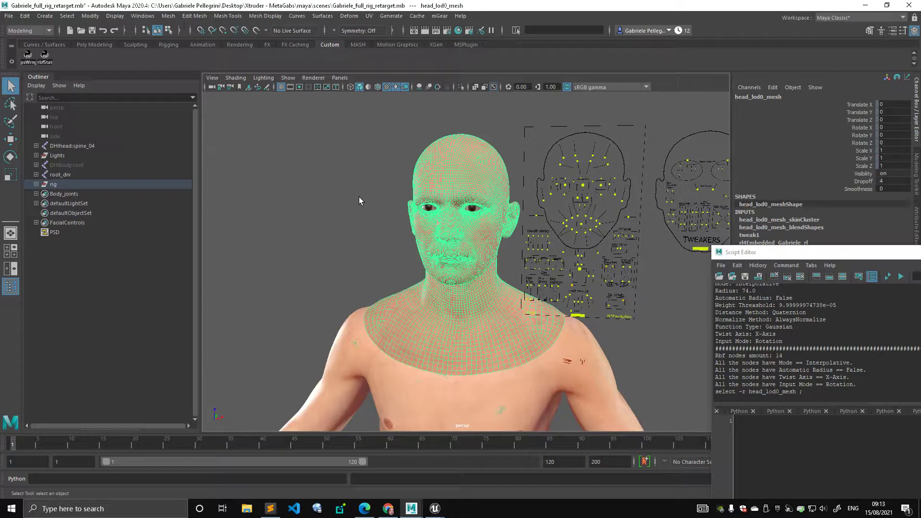
{"action": "left_click", "coordinate": [359, 196]}
{"action": "left_click", "coordinate": [437, 188]}
{"action": "left_click", "coordinate": [433, 181]}
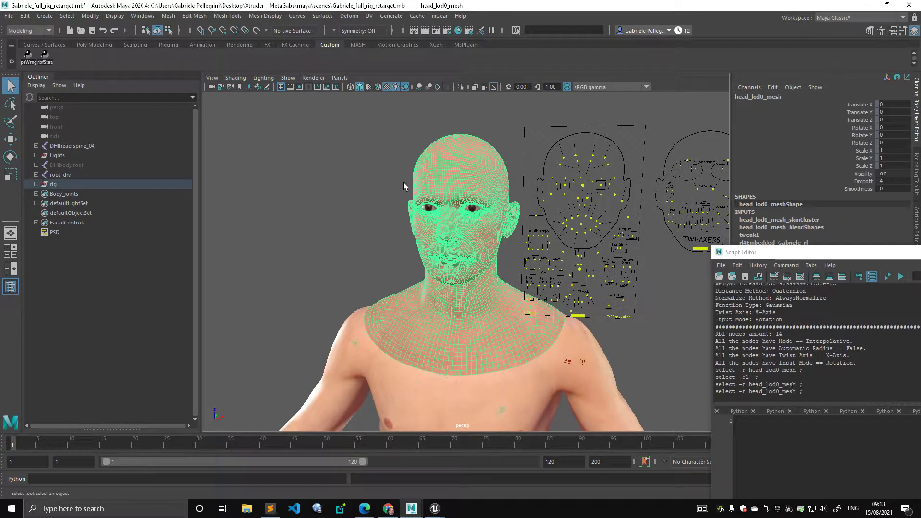
{"action": "left_click", "coordinate": [381, 187]}
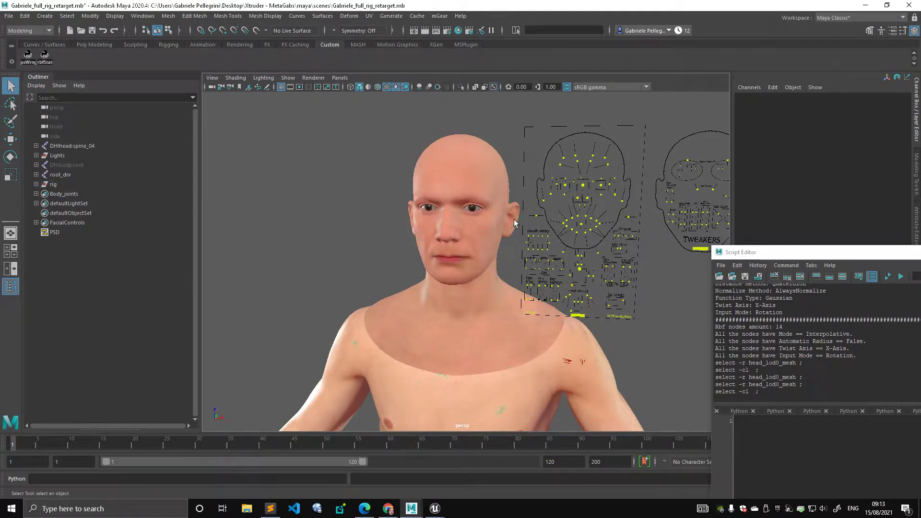
- Box-select the facial controls on the face board and tweakers board, and clear the selection
{"action": "scroll", "coordinate": [509, 269], "scroll_direction": "down", "scroll_amount": 5}
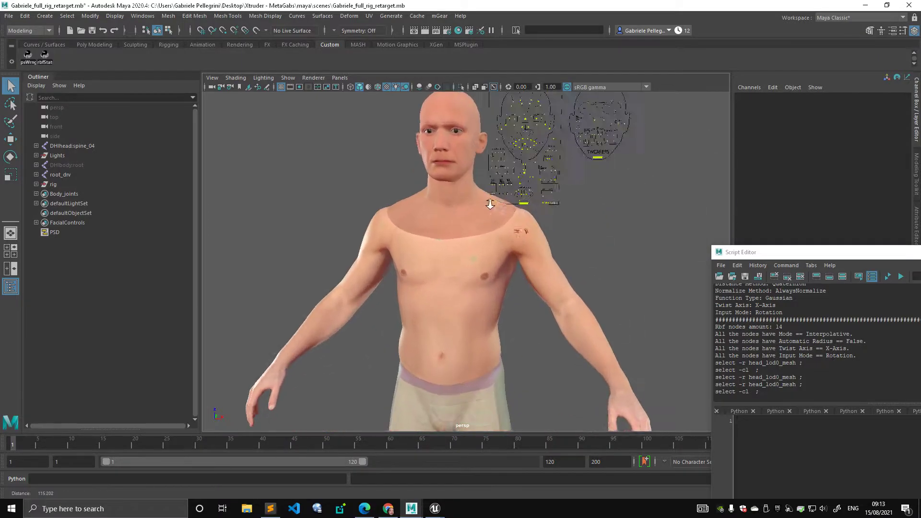
{"action": "left_click_drag", "start_coordinate": [509, 270], "coordinate": [558, 260], "text": "alt"}
{"action": "right_click_drag", "start_coordinate": [558, 260], "coordinate": [539, 249], "text": "alt"}
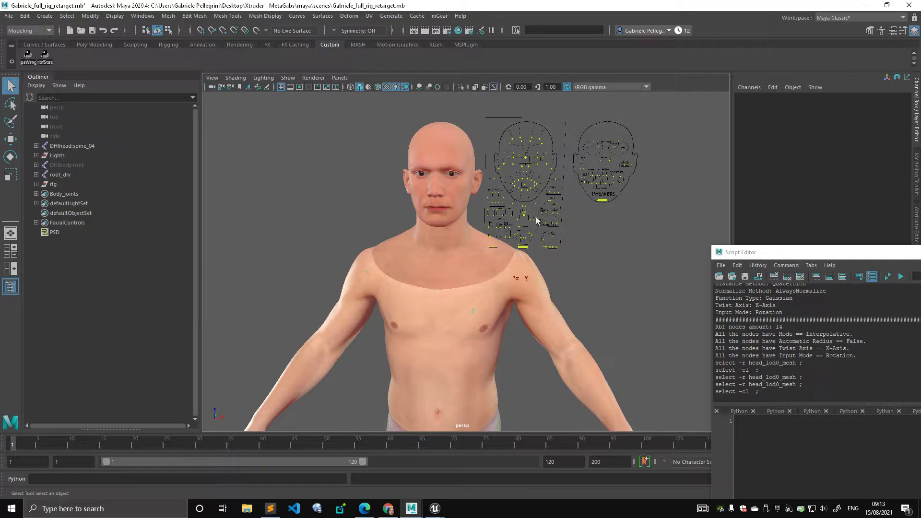
{"action": "left_click_drag", "start_coordinate": [647, 113], "coordinate": [567, 231]}
{"action": "left_click", "coordinate": [607, 228]}
{"action": "left_click_drag", "start_coordinate": [498, 113], "coordinate": [642, 226]}
{"action": "left_click", "coordinate": [645, 226]}
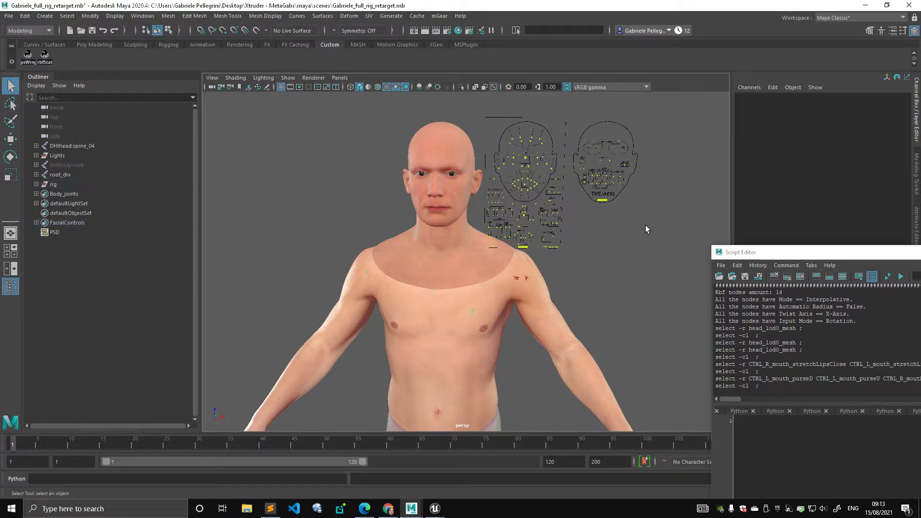
{"action": "scroll", "coordinate": [505, 228], "scroll_direction": "up", "scroll_amount": 2}
{"action": "scroll", "coordinate": [504, 228], "scroll_direction": "up", "scroll_amount": 2}
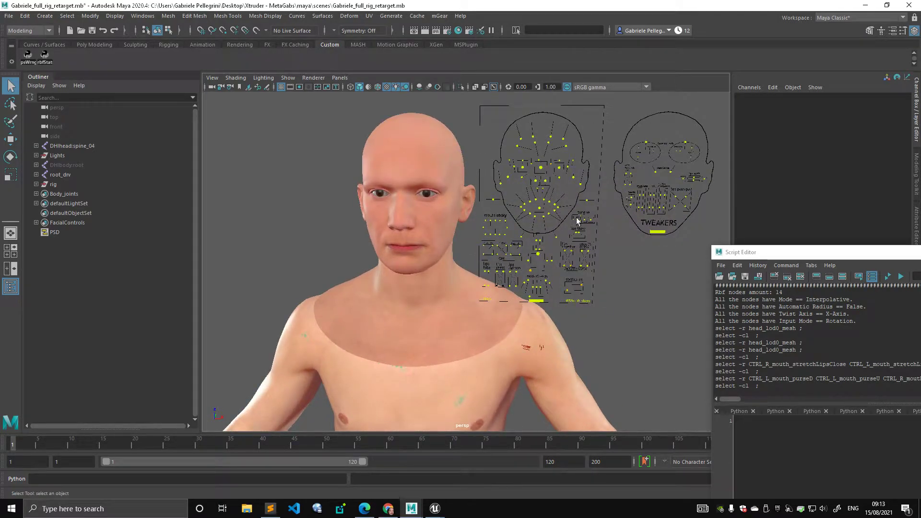
{"action": "left_click_drag", "start_coordinate": [676, 290], "coordinate": [510, 121]}
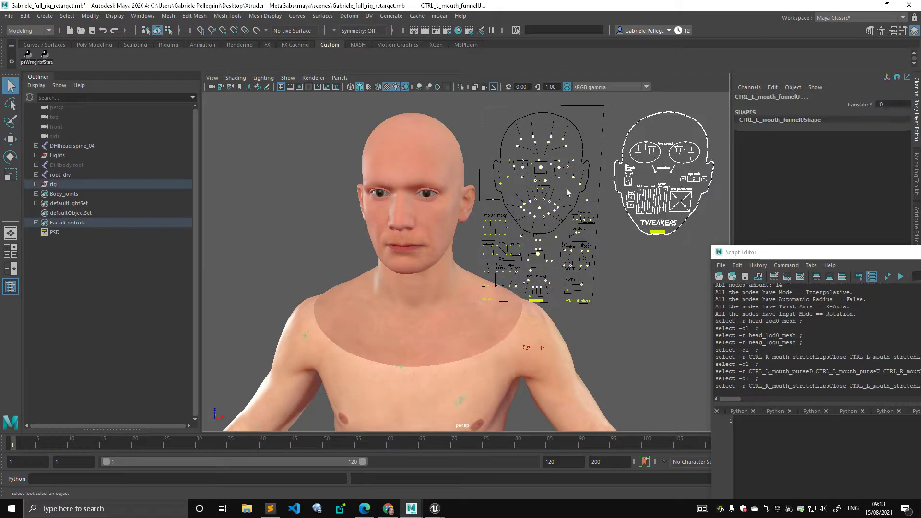
{"action": "left_click", "coordinate": [556, 155]}
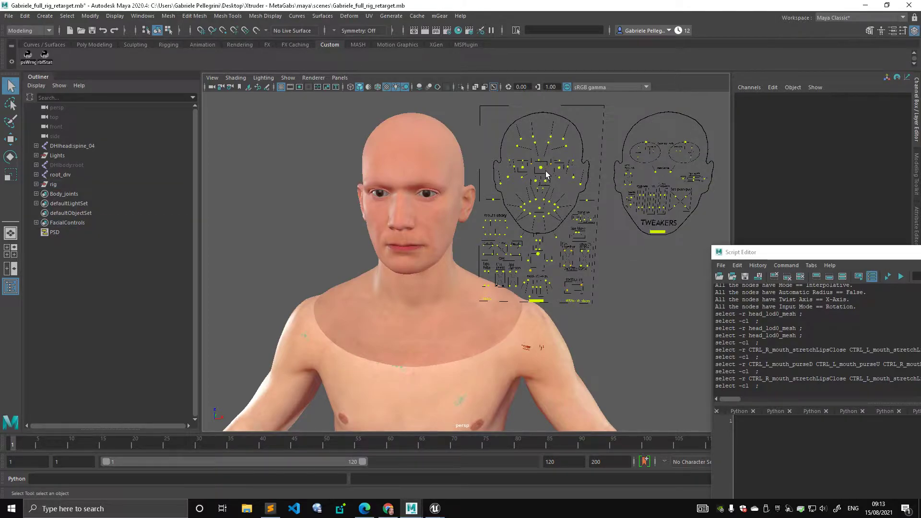
- Expand the FacialControls set and select all its members, and clear the selection and collapse the set
{"action": "left_click", "coordinate": [545, 170]}
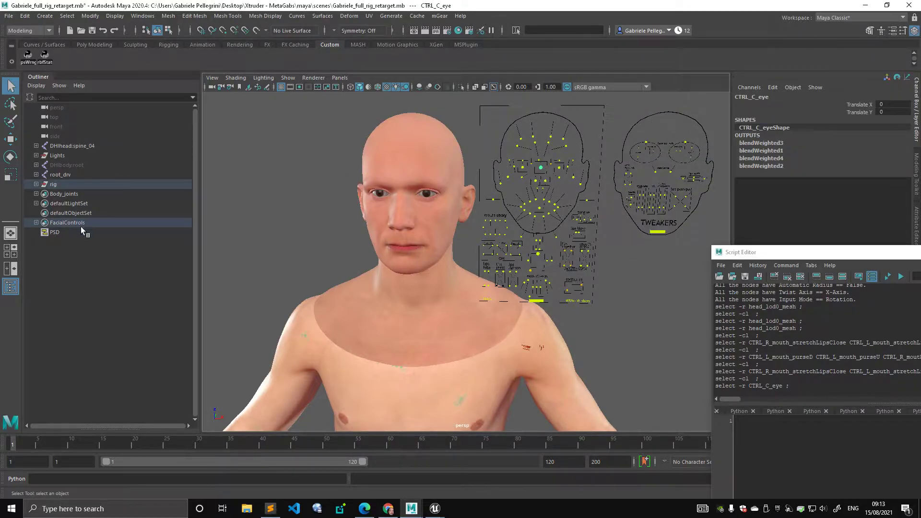
{"action": "left_click", "coordinate": [67, 222]}
{"action": "left_click", "coordinate": [36, 222]}
{"action": "right_click", "coordinate": [68, 225]}
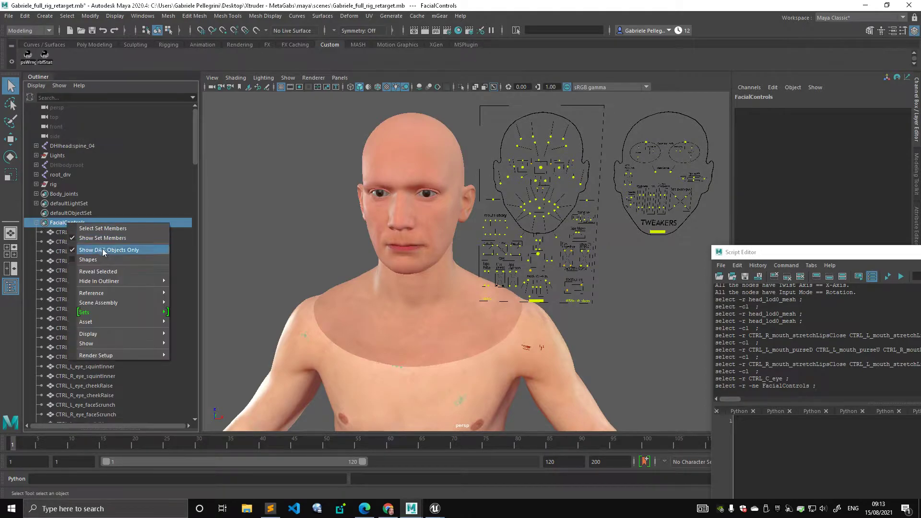
{"action": "left_click", "coordinate": [123, 230]}
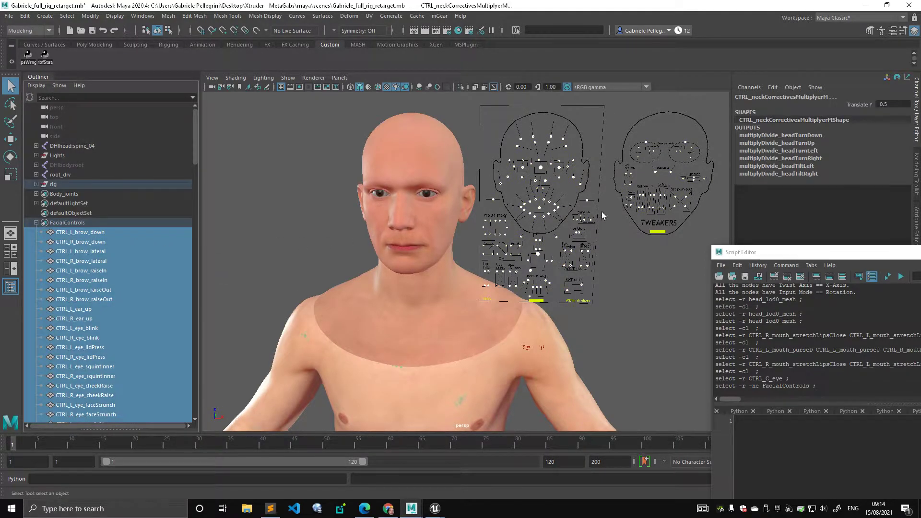
{"action": "left_click", "coordinate": [225, 160]}
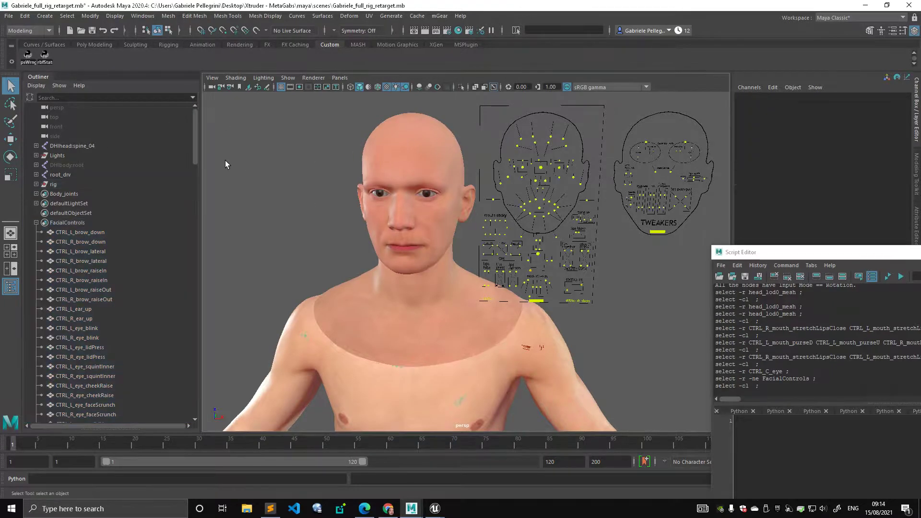
{"action": "left_click", "coordinate": [36, 222]}
- Expand the Body_joints set and select all its members
{"action": "left_click", "coordinate": [65, 205]}
{"action": "left_click", "coordinate": [54, 194]}
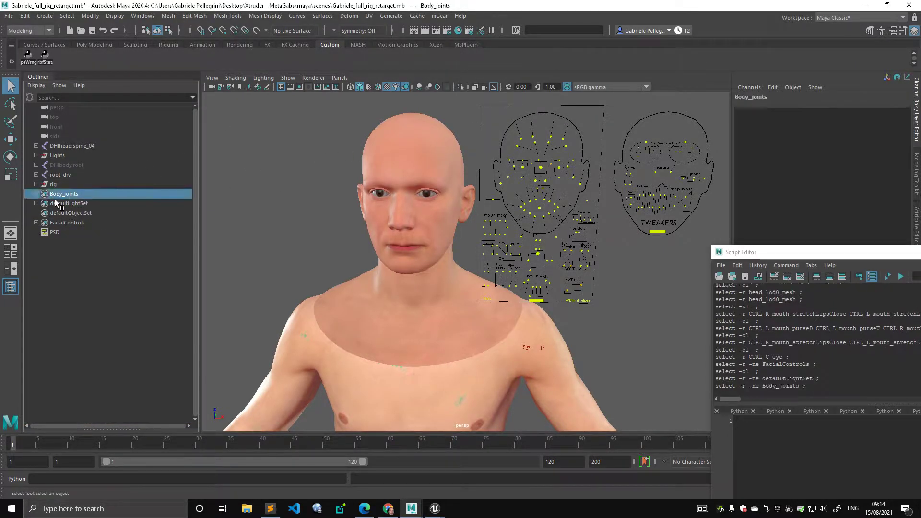
{"action": "left_click", "coordinate": [37, 194]}
{"action": "right_click", "coordinate": [68, 194]}
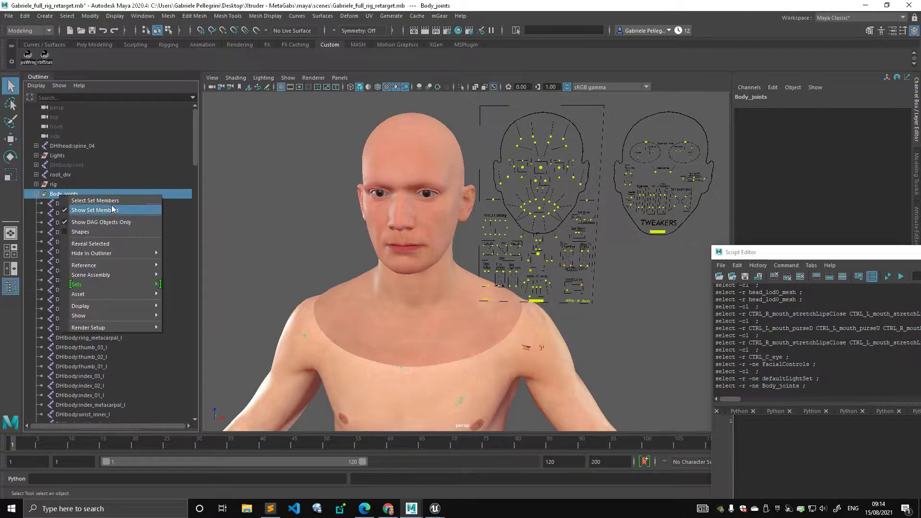
{"action": "left_click", "coordinate": [112, 202]}
- Show the joints in the viewport to inspect the body skeleton, and deselect the Body_joints members and collapse the set
{"action": "scroll", "coordinate": [401, 269], "scroll_direction": "down", "scroll_amount": 3}
{"action": "middle_click_drag", "start_coordinate": [401, 268], "coordinate": [395, 229], "text": "alt"}
{"action": "left_click", "coordinate": [288, 78]}
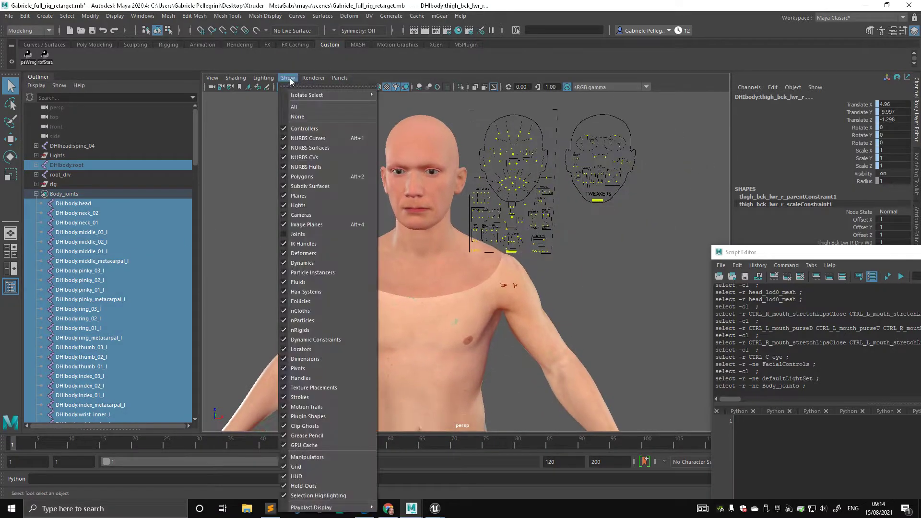
{"action": "left_click", "coordinate": [336, 234]}
{"action": "left_click_drag", "start_coordinate": [355, 238], "coordinate": [346, 221], "text": "alt"}
{"action": "right_click_drag", "start_coordinate": [422, 254], "coordinate": [566, 246], "text": "alt"}
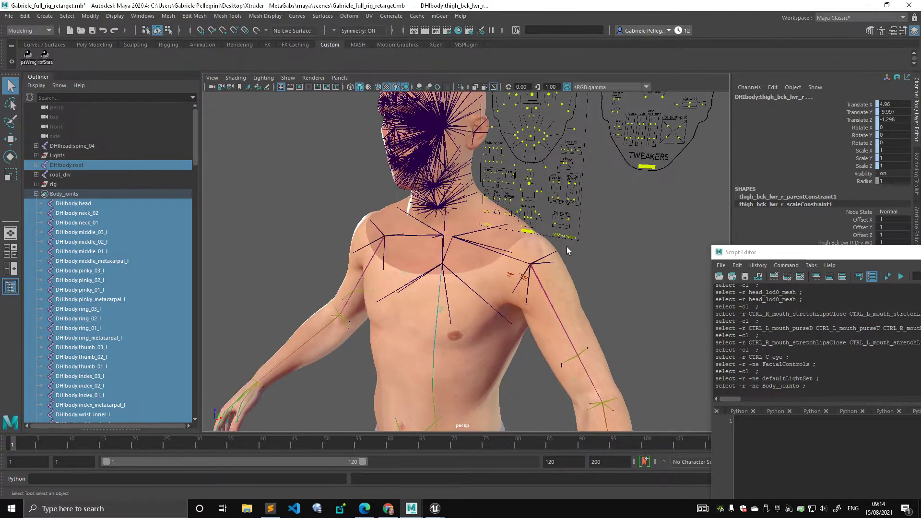
{"action": "left_click", "coordinate": [566, 246]}
{"action": "left_click_drag", "start_coordinate": [428, 226], "coordinate": [428, 259], "text": "alt"}
{"action": "left_click", "coordinate": [418, 231]}
{"action": "left_click_drag", "start_coordinate": [547, 266], "coordinate": [484, 235], "text": "alt"}
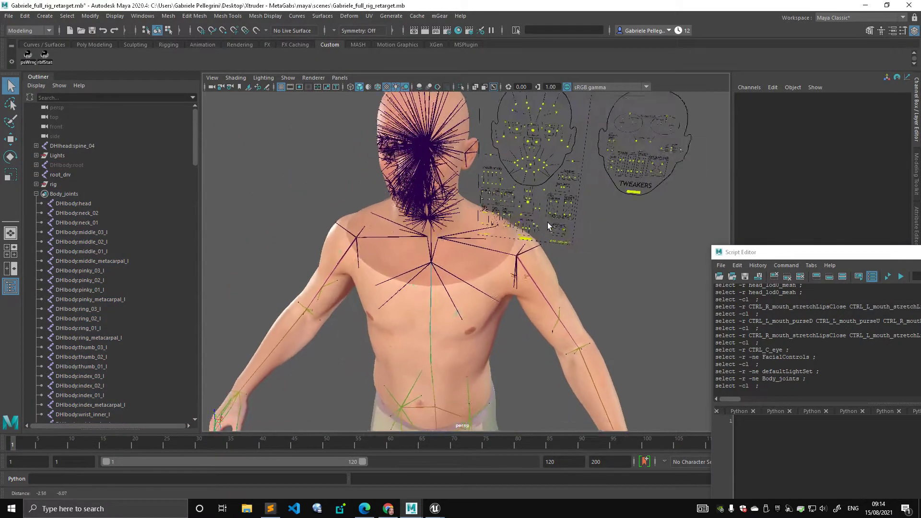
{"action": "right_click_drag", "start_coordinate": [484, 234], "coordinate": [515, 233], "text": "alt"}
{"action": "left_click", "coordinate": [36, 194]}
{"action": "left_click_drag", "start_coordinate": [280, 202], "coordinate": [341, 231], "text": "alt"}
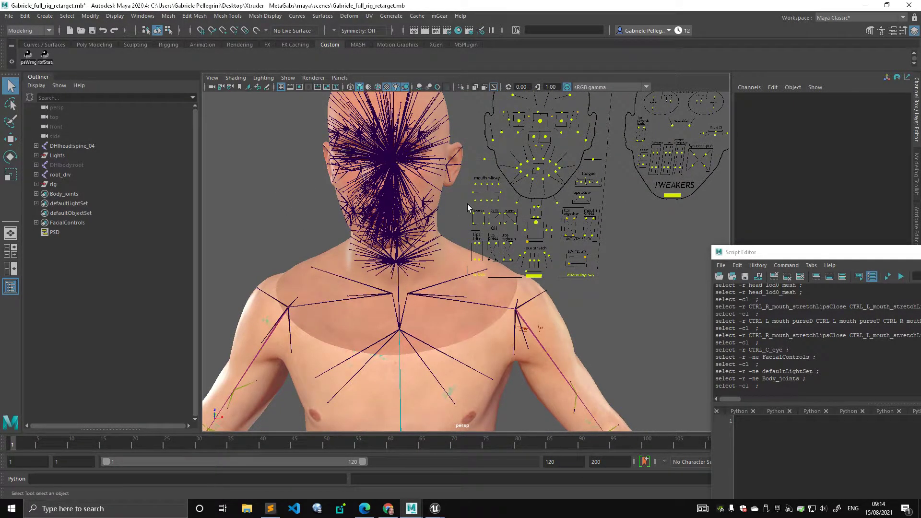
- Open the Plug-in Manager and find the entries under Other Registered Plugins
{"action": "left_click_drag", "start_coordinate": [757, 256], "coordinate": [668, 193]}
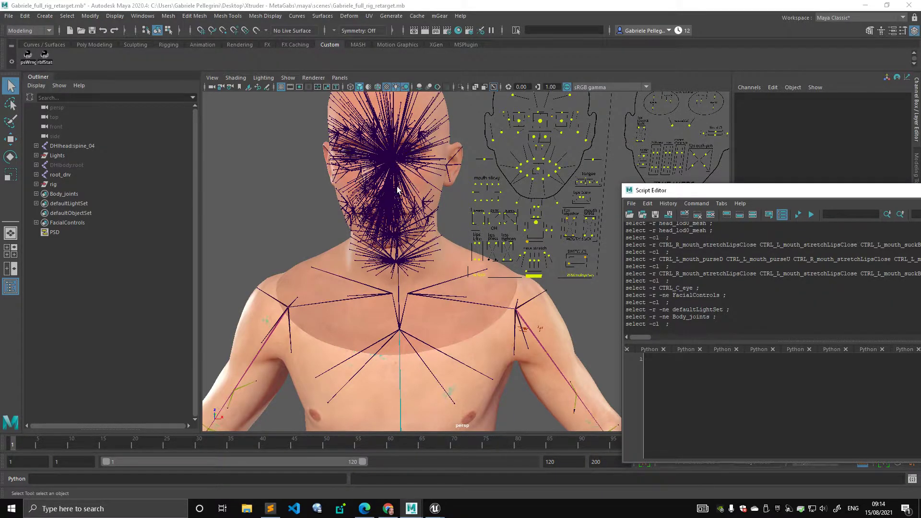
{"action": "left_click", "coordinate": [142, 16]}
{"action": "mouse_move", "coordinate": [237, 107]}
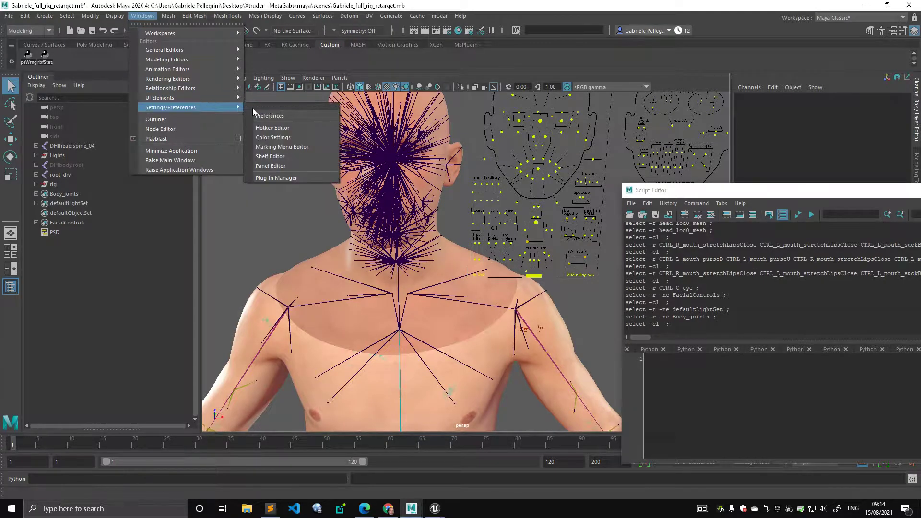
{"action": "left_click", "coordinate": [303, 177]}
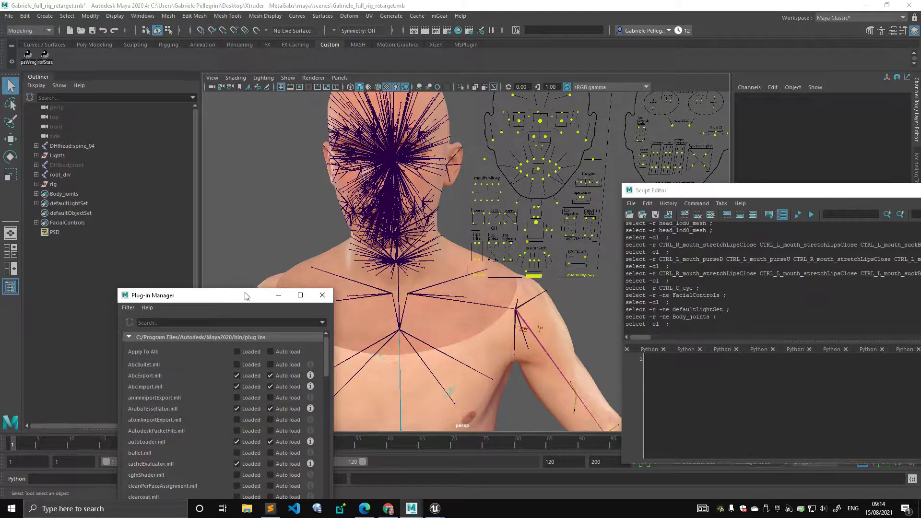
{"action": "left_click", "coordinate": [466, 44]}
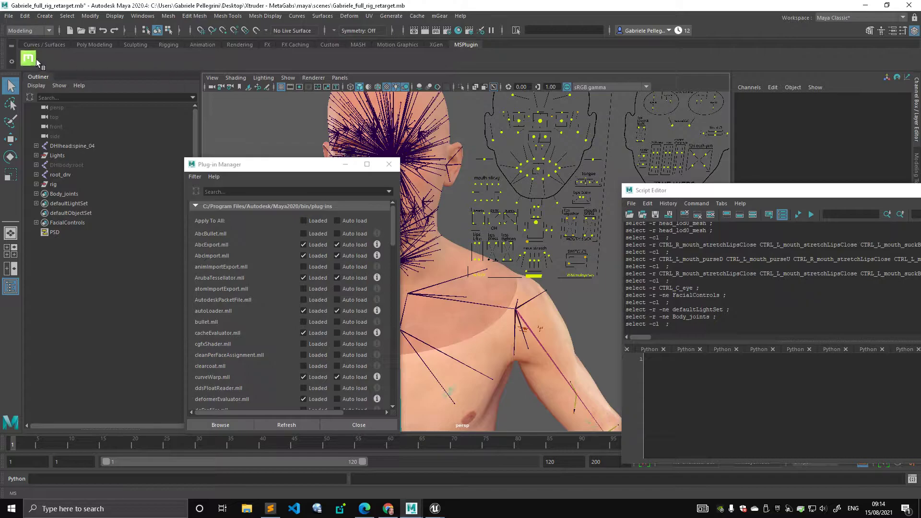
{"action": "left_click_drag", "start_coordinate": [229, 164], "coordinate": [169, 88]}
{"action": "scroll", "coordinate": [238, 254], "scroll_direction": "down", "scroll_amount": 15}
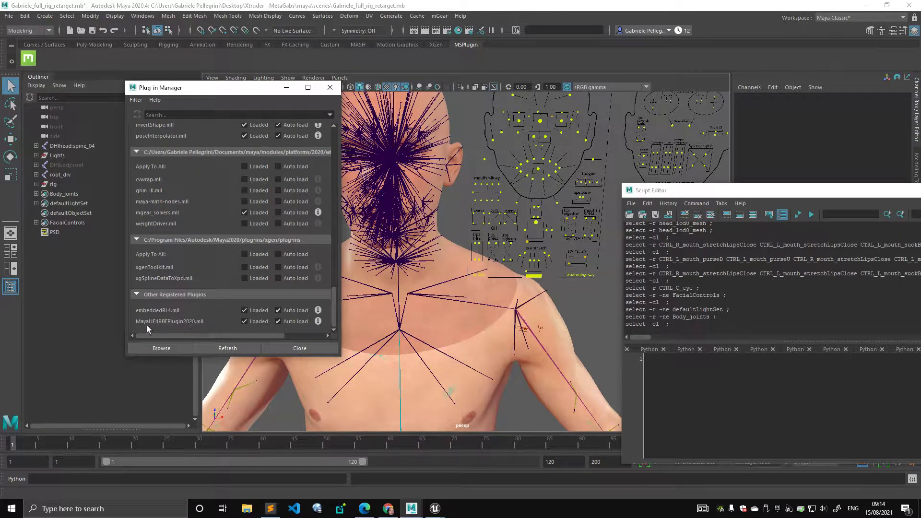
- View the plug-in information for MayaUE4RBFPlugin2020.mll and embeddedRL4.mll, and close the Plug-in Manager
{"action": "left_click", "coordinate": [318, 321]}
{"action": "left_click_drag", "start_coordinate": [373, 179], "coordinate": [424, 176]}
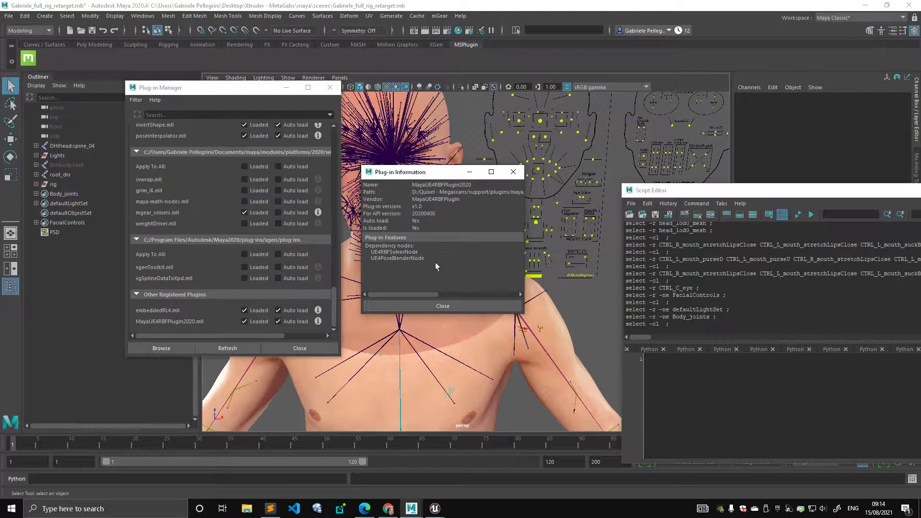
{"action": "left_click", "coordinate": [318, 310]}
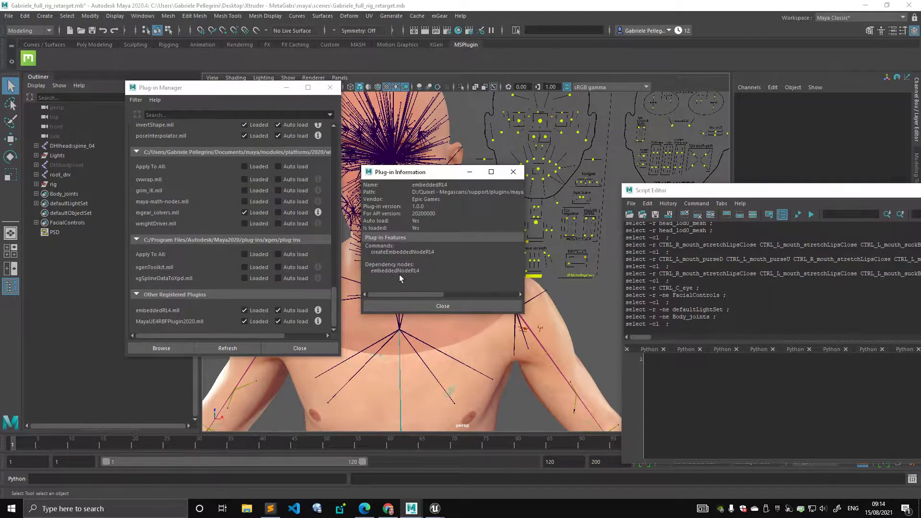
{"action": "left_click", "coordinate": [409, 307]}
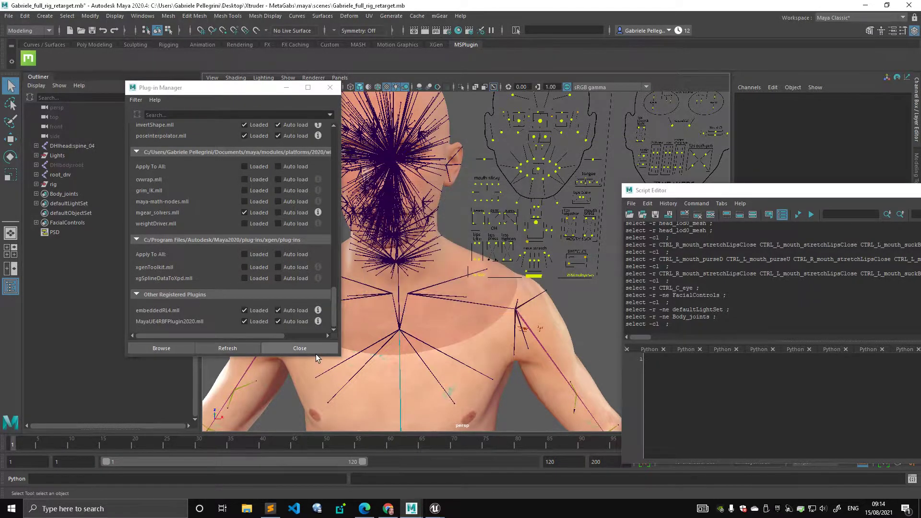
{"action": "left_click", "coordinate": [314, 349]}
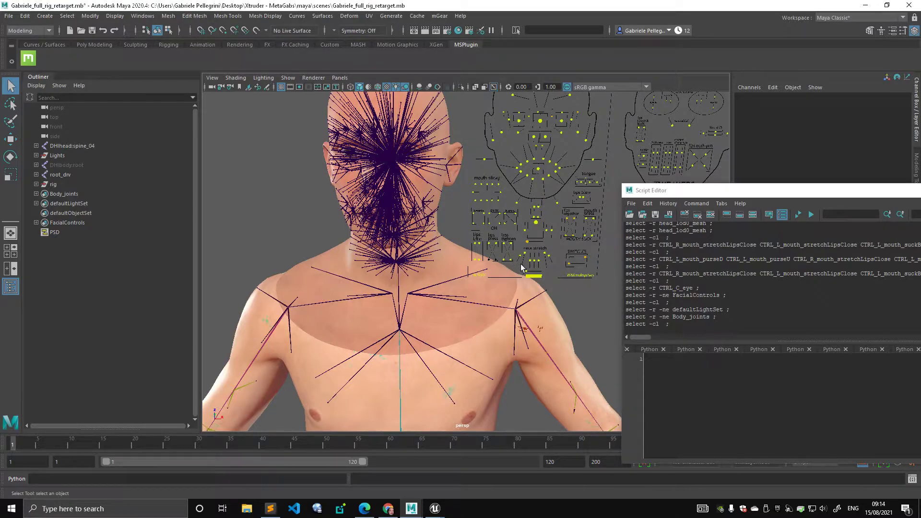
- Select and deselect the character's left upper-arm driver joint, and examine the joints around that shoulder
{"action": "left_click", "coordinate": [586, 304]}
{"action": "left_click", "coordinate": [472, 215]}
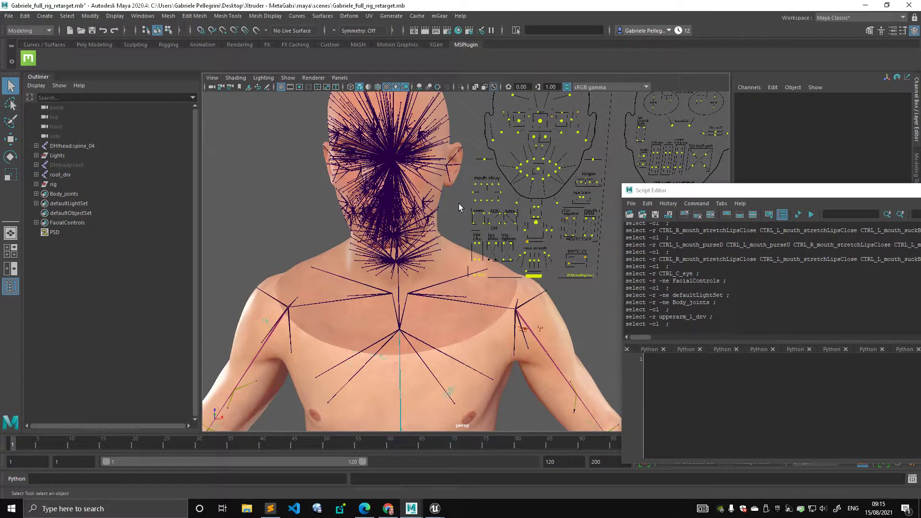
{"action": "right_click_drag", "start_coordinate": [463, 204], "coordinate": [476, 178], "text": "alt"}
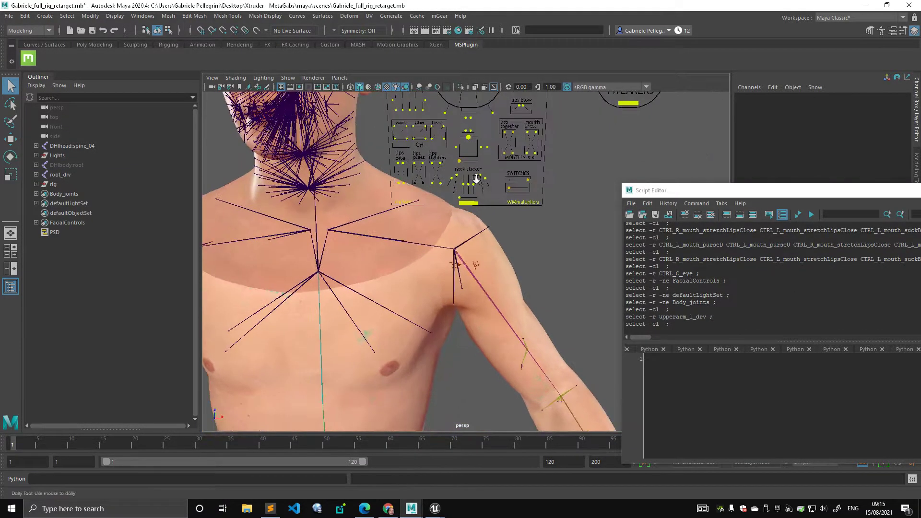
{"action": "left_click_drag", "start_coordinate": [476, 178], "coordinate": [436, 158], "text": "alt"}
{"action": "right_click_drag", "start_coordinate": [437, 158], "coordinate": [487, 200], "text": "alt"}
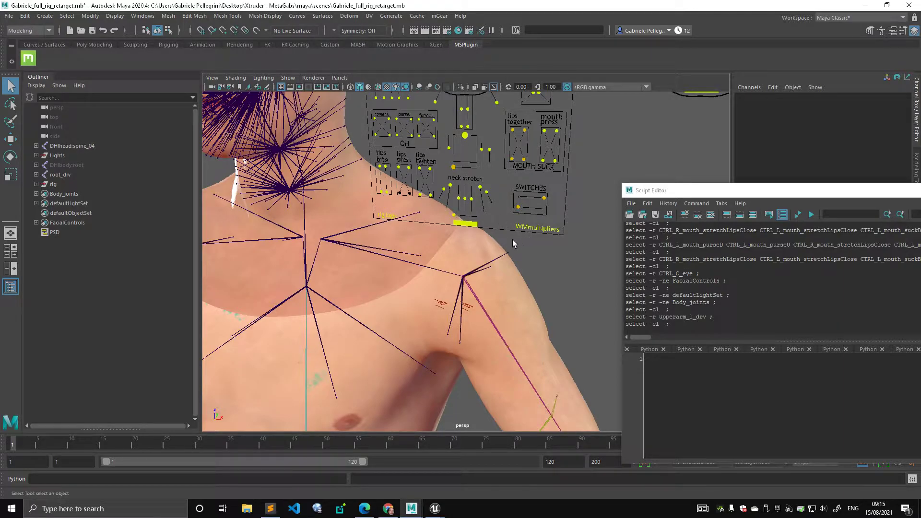
- Select the character's left upper-arm driver joint, upperarm_l_drv, and bring up the custom script tools
{"action": "right_click_drag", "start_coordinate": [573, 274], "coordinate": [479, 218], "text": "alt"}
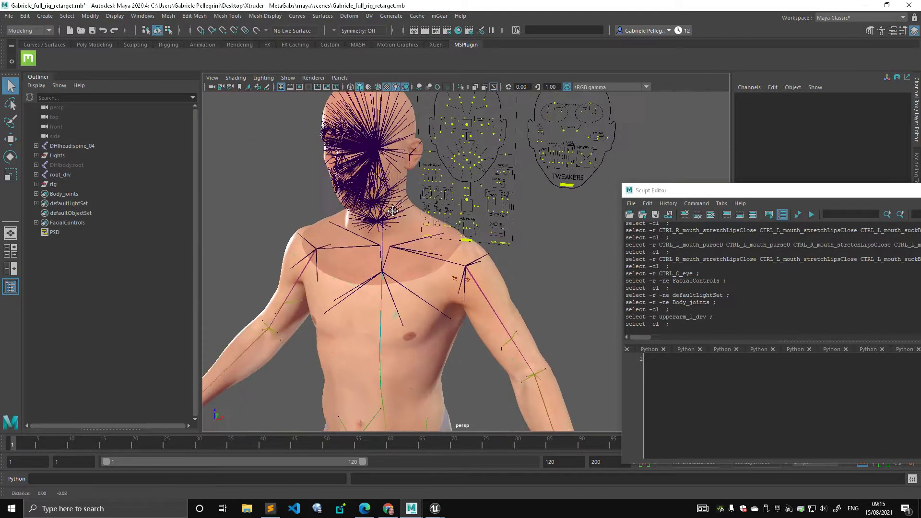
{"action": "left_click_drag", "start_coordinate": [479, 218], "coordinate": [433, 180], "text": "alt"}
{"action": "right_click_drag", "start_coordinate": [433, 181], "coordinate": [466, 199], "text": "alt"}
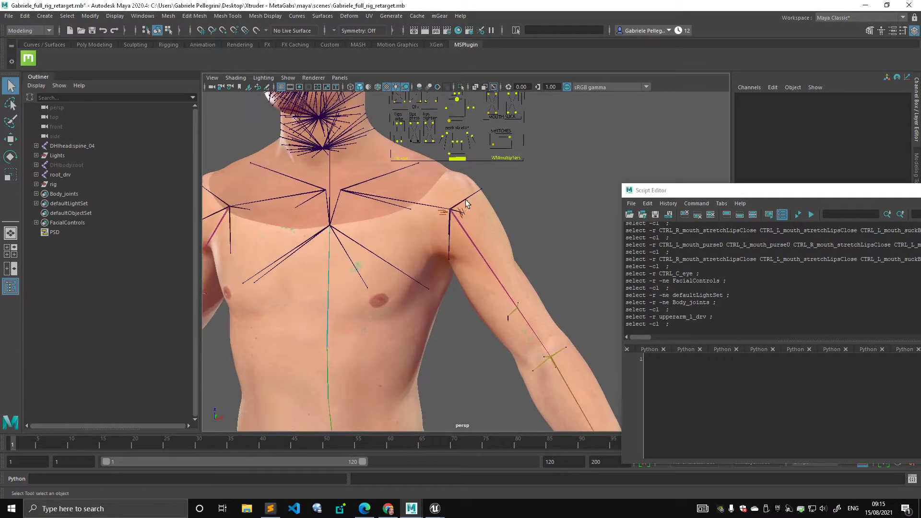
{"action": "left_click", "coordinate": [490, 246]}
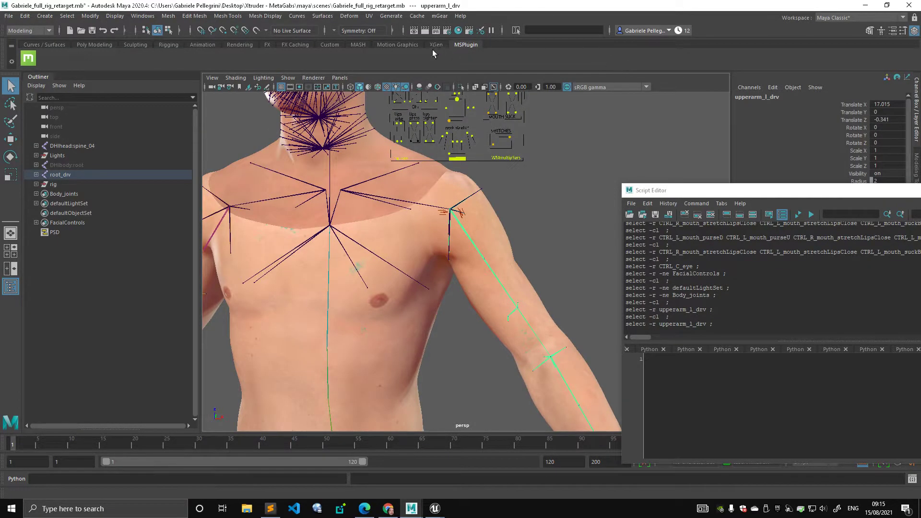
{"action": "left_click", "coordinate": [329, 44]}
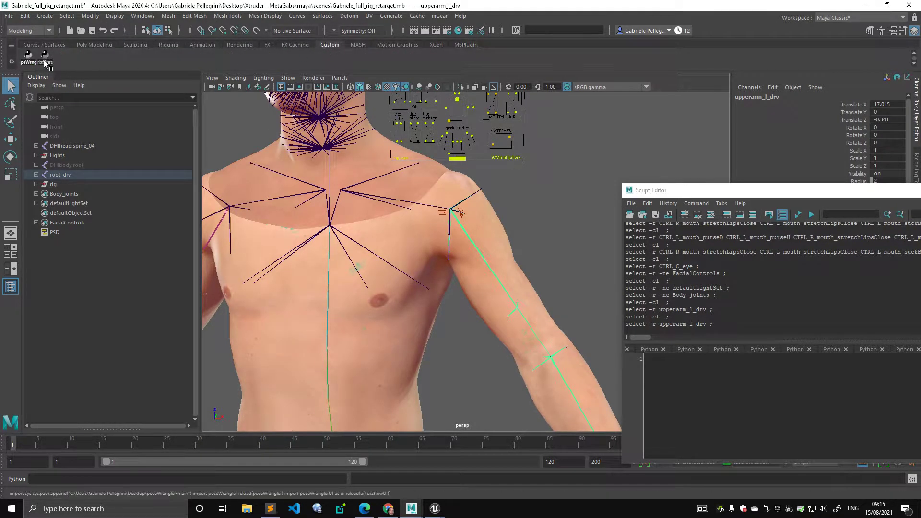
- Move the Script Editor down to uncover the joint's channel values, and clear the selection around the left shoulder
{"action": "left_click_drag", "start_coordinate": [447, 186], "coordinate": [429, 190], "text": "alt"}
{"action": "right_click_drag", "start_coordinate": [429, 189], "coordinate": [483, 198], "text": "alt"}
{"action": "left_click", "coordinate": [428, 233]}
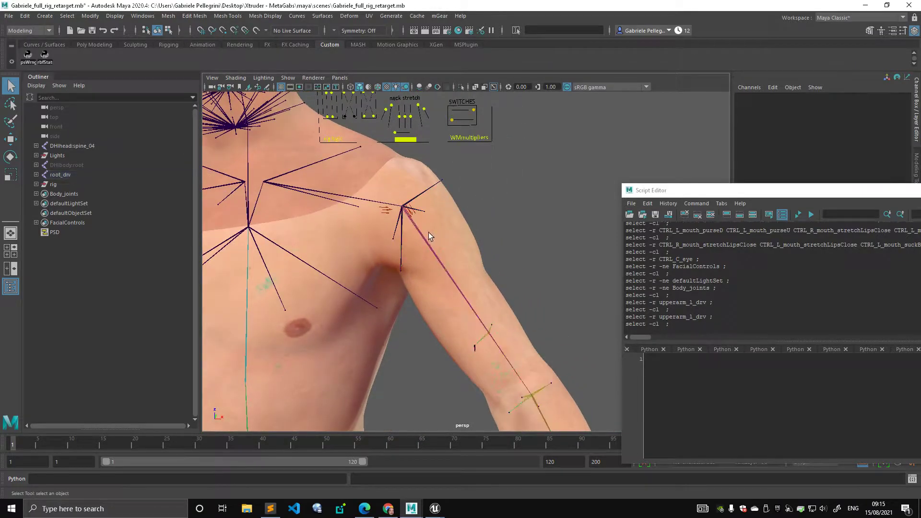
{"action": "left_click", "coordinate": [404, 212]}
{"action": "left_click", "coordinate": [357, 200]}
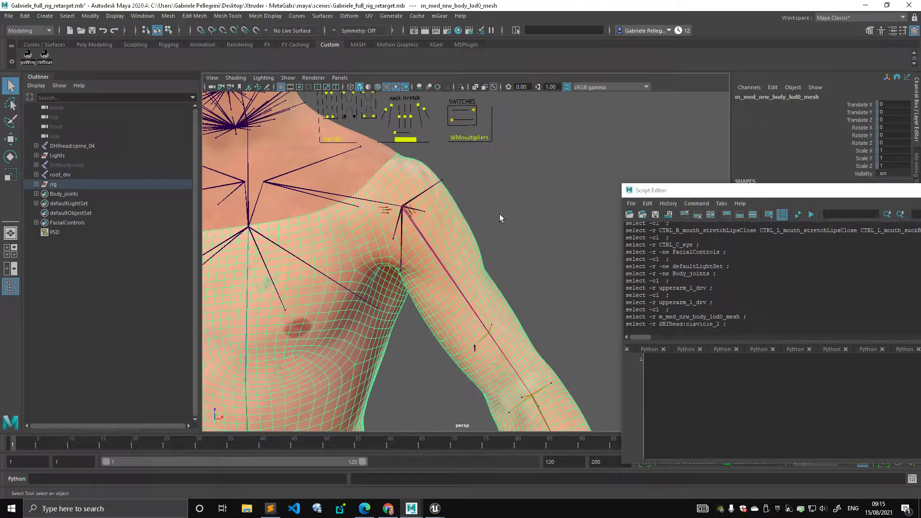
{"action": "left_click_drag", "start_coordinate": [665, 192], "coordinate": [688, 288]}
{"action": "left_click", "coordinate": [422, 223]}
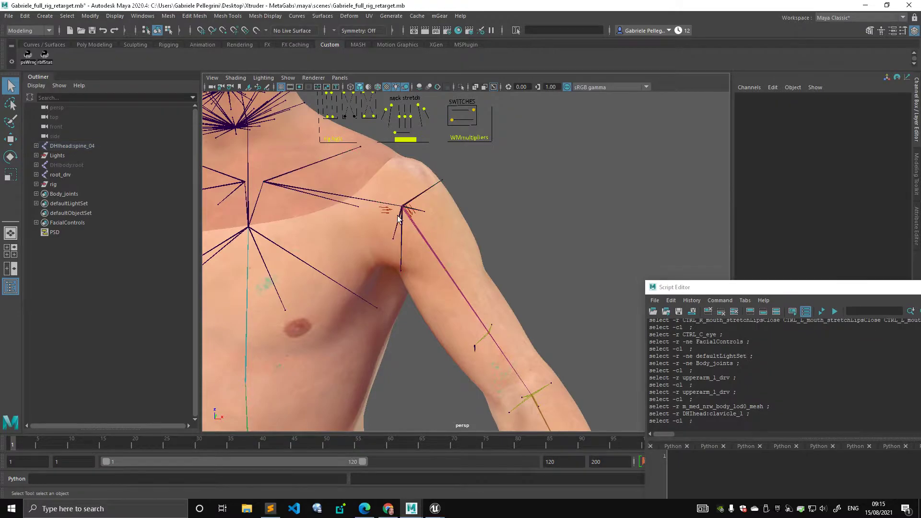
- Select the left upper-arm driver joint and raise the arm by rotating it about -56° in Y
{"action": "left_click", "coordinate": [435, 235]}
{"action": "key", "text": "e"}
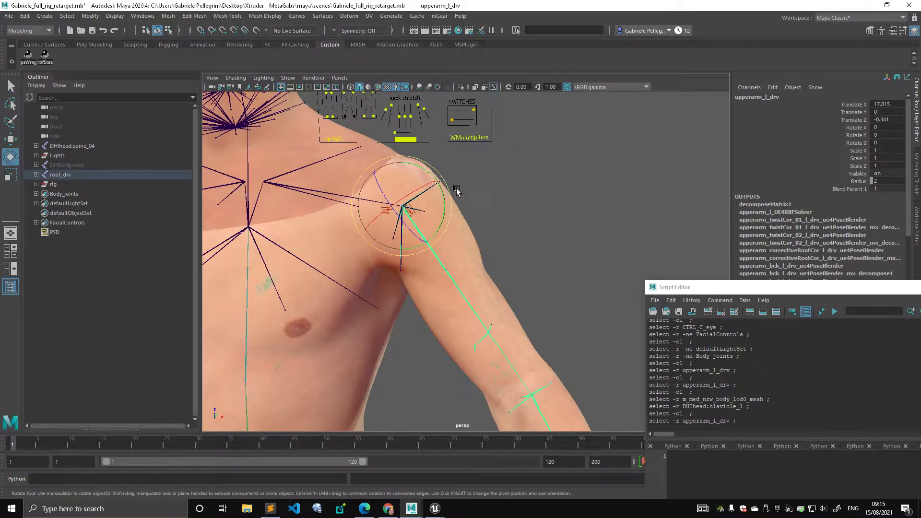
{"action": "left_click_drag", "start_coordinate": [449, 201], "coordinate": [433, 138]}
{"action": "left_click_drag", "start_coordinate": [513, 200], "coordinate": [453, 201], "text": "alt"}
{"action": "right_click_drag", "start_coordinate": [454, 201], "coordinate": [382, 194], "text": "alt"}
{"action": "left_click_drag", "start_coordinate": [383, 194], "coordinate": [411, 195], "text": "alt"}
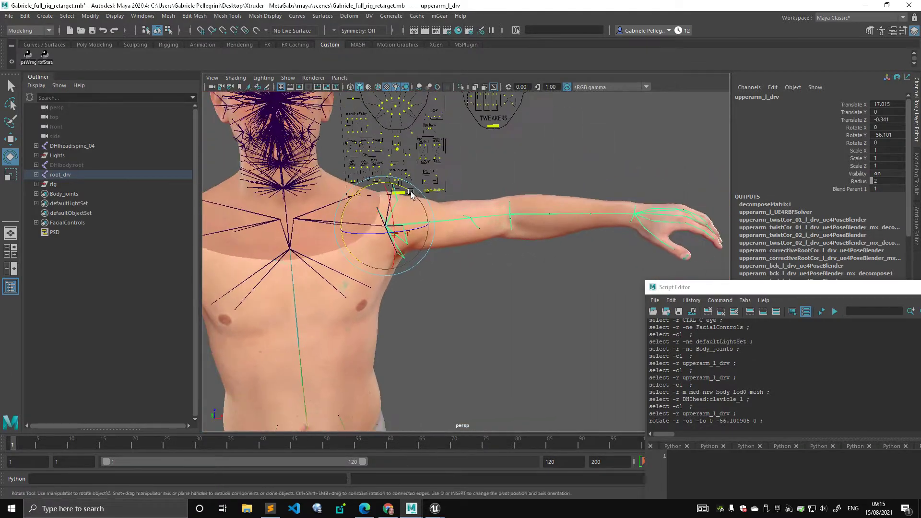
{"action": "middle_click_drag", "start_coordinate": [410, 195], "coordinate": [491, 200], "text": "alt"}
{"action": "right_click_drag", "start_coordinate": [491, 200], "coordinate": [516, 187], "text": "alt"}
{"action": "key", "text": "q"}
{"action": "scroll", "coordinate": [508, 195], "scroll_direction": "up", "scroll_amount": 3}
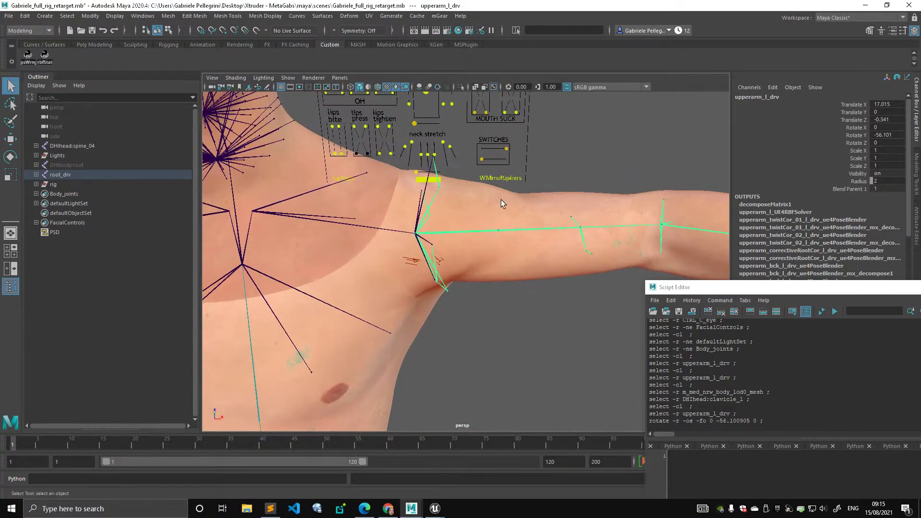
- Select the body mesh, expand its skinCluster attributes, and examine the corrective joints and skin deformation around the raised left shoulder
{"action": "left_click", "coordinate": [500, 199]}
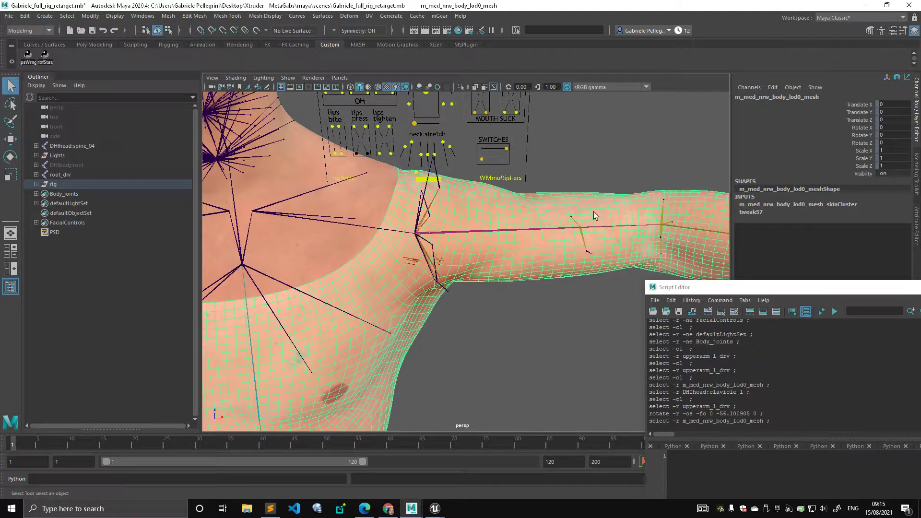
{"action": "left_click", "coordinate": [759, 204]}
{"action": "left_click_drag", "start_coordinate": [759, 287], "coordinate": [759, 390]}
{"action": "middle_click_drag", "start_coordinate": [472, 217], "coordinate": [471, 236], "text": "alt"}
{"action": "left_click_drag", "start_coordinate": [471, 236], "coordinate": [504, 231], "text": "alt"}
{"action": "scroll", "coordinate": [543, 211], "scroll_direction": "up", "scroll_amount": 1}
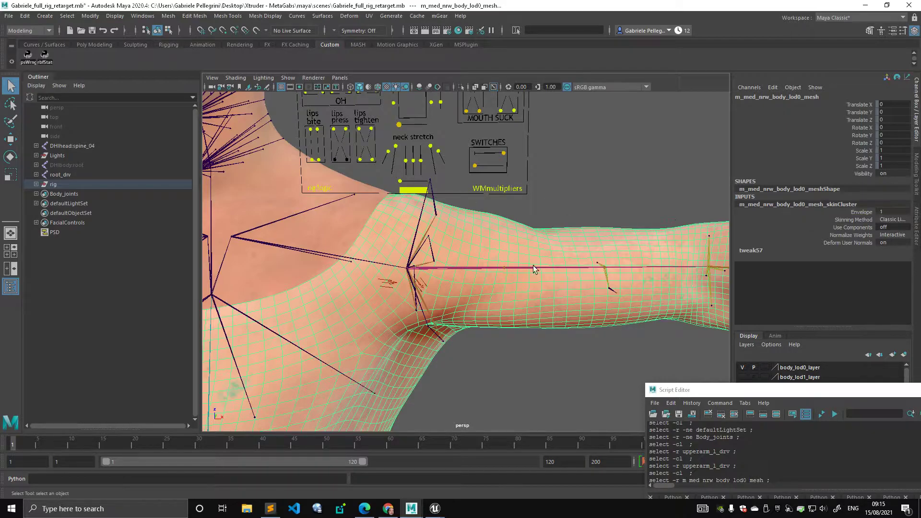
{"action": "right_click_drag", "start_coordinate": [533, 265], "coordinate": [513, 248], "text": "alt"}
{"action": "middle_click_drag", "start_coordinate": [513, 249], "coordinate": [484, 244], "text": "alt"}
{"action": "right_click_drag", "start_coordinate": [485, 243], "coordinate": [547, 256], "text": "alt"}
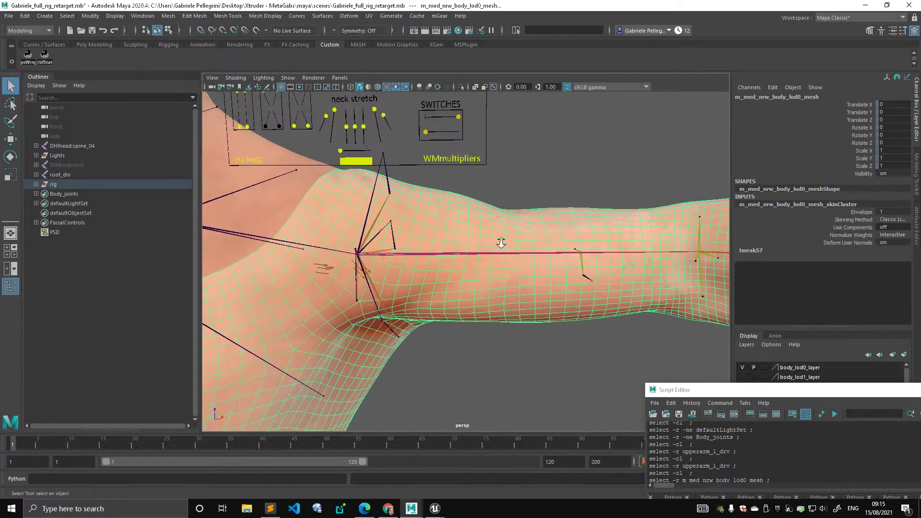
{"action": "left_click_drag", "start_coordinate": [499, 243], "coordinate": [467, 243], "text": "alt"}
{"action": "right_click_drag", "start_coordinate": [434, 228], "coordinate": [461, 231], "text": "alt"}
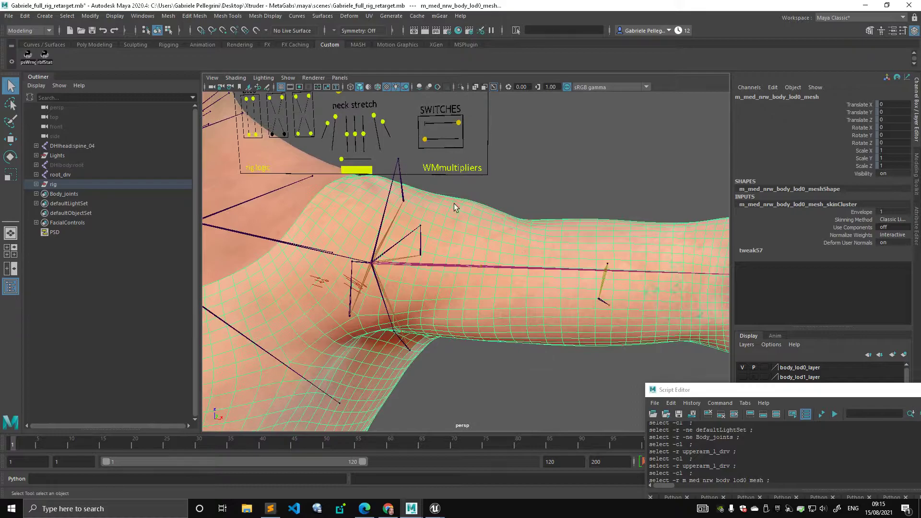
{"action": "right_click_drag", "start_coordinate": [514, 182], "coordinate": [421, 238], "text": "alt"}
- Undo the body mesh and skinCluster selections and the left upper-arm rotation
{"action": "left_click", "coordinate": [528, 193]}
{"action": "key", "text": "ctrl+z"}
{"action": "key", "text": "ctrl+z"}
{"action": "key", "text": "ctrl+z"}
{"action": "key", "text": "ctrl+z"}
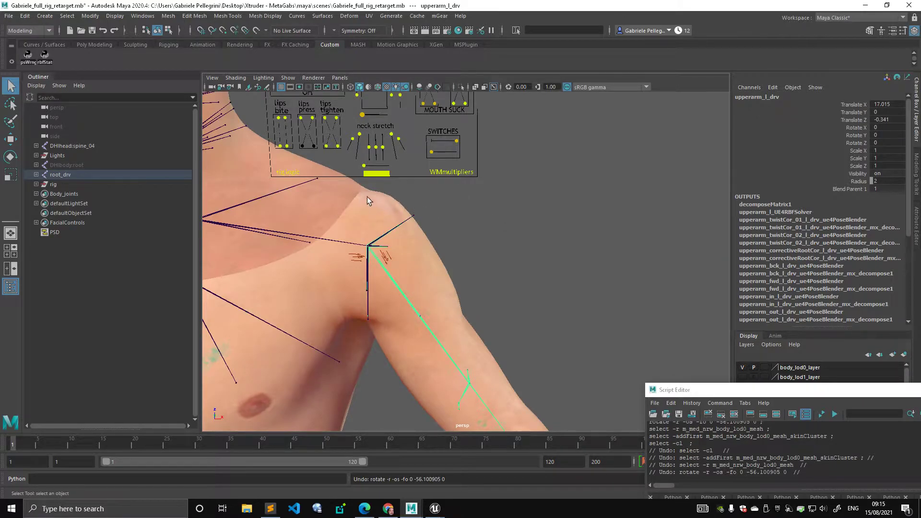
- Rotate the left upper-arm driver joint about -54° in Y to show the shoulder correctives, and undo the rotation
{"action": "right_click_drag", "start_coordinate": [421, 224], "coordinate": [473, 223], "text": "alt"}
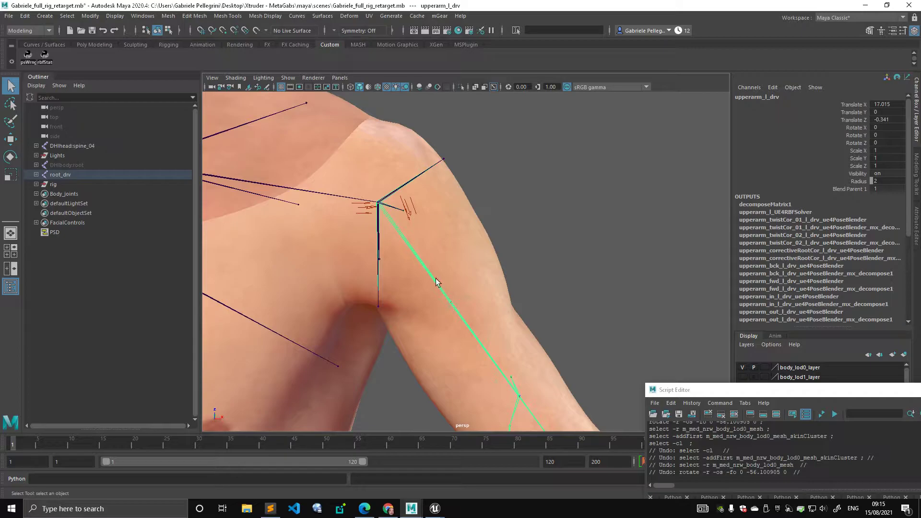
{"action": "key", "text": "e"}
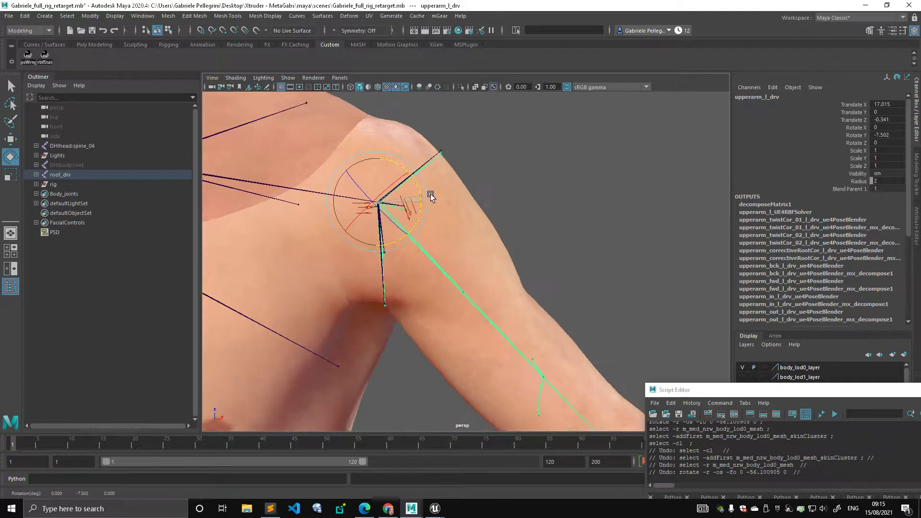
{"action": "left_click_drag", "start_coordinate": [430, 196], "coordinate": [422, 144]}
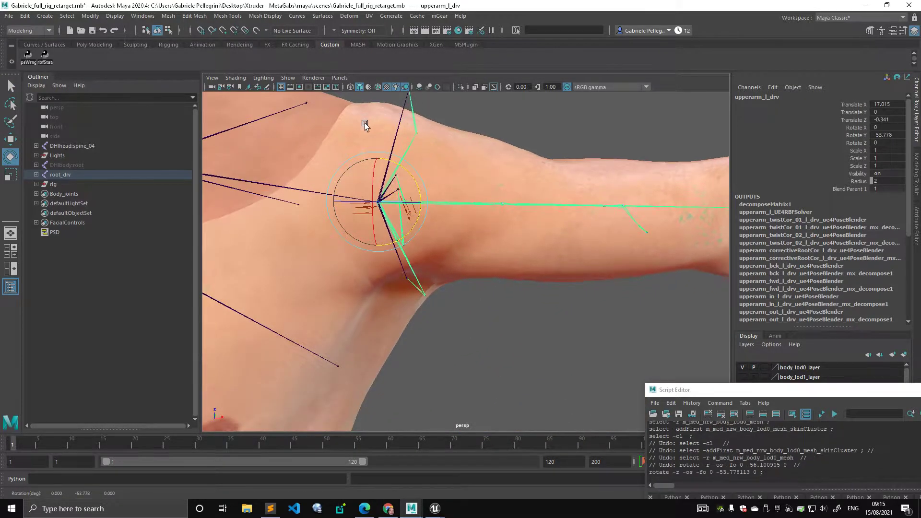
{"action": "key", "text": "ctrl+z"}
- Bend the left elbow by rotating lowerarm_l_drv about -51° in Z, inspect the elbow, and undo the rotation
{"action": "scroll", "coordinate": [437, 191], "scroll_direction": "down", "scroll_amount": 5}
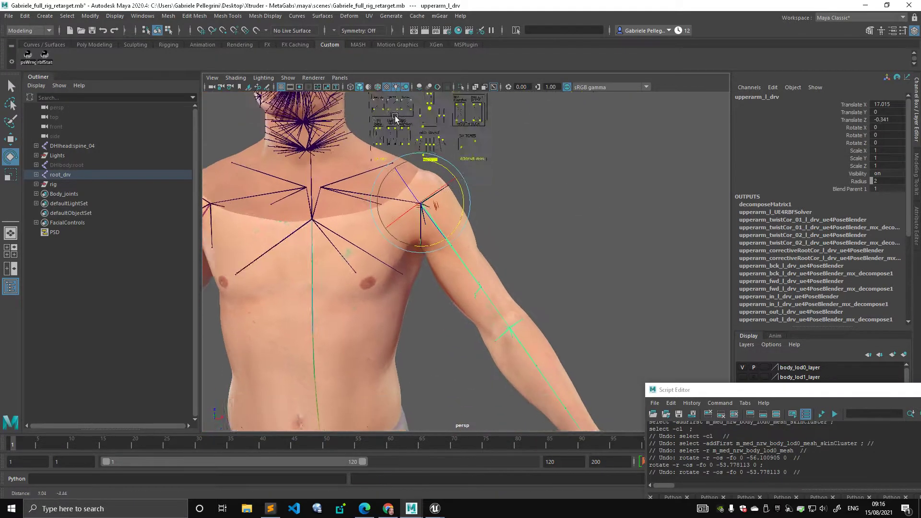
{"action": "scroll", "coordinate": [504, 230], "scroll_direction": "up", "scroll_amount": 2}
{"action": "middle_click_drag", "start_coordinate": [551, 330], "coordinate": [498, 232], "text": "alt"}
{"action": "middle_click_drag", "start_coordinate": [453, 179], "coordinate": [516, 282], "text": "alt"}
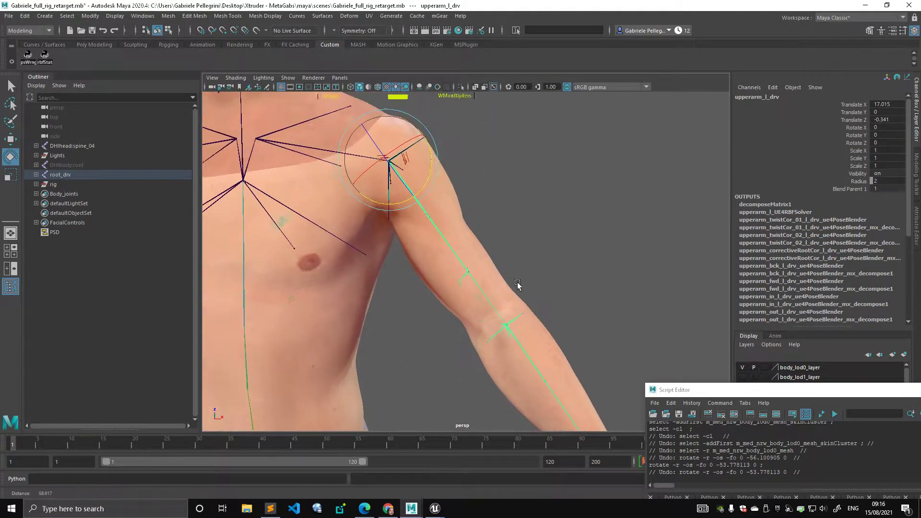
{"action": "scroll", "coordinate": [532, 297], "scroll_direction": "up", "scroll_amount": 1}
{"action": "middle_click_drag", "start_coordinate": [559, 326], "coordinate": [529, 269], "text": "alt"}
{"action": "left_click_drag", "start_coordinate": [534, 242], "coordinate": [417, 244], "text": "alt"}
{"action": "middle_click_drag", "start_coordinate": [510, 267], "coordinate": [426, 213], "text": "alt"}
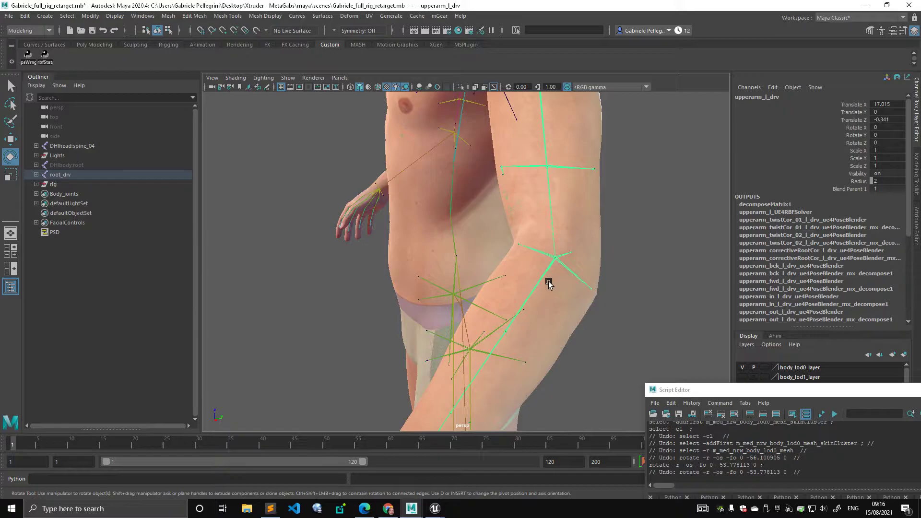
{"action": "left_click", "coordinate": [543, 297]}
{"action": "left_click_drag", "start_coordinate": [525, 283], "coordinate": [494, 225]}
{"action": "left_click_drag", "start_coordinate": [568, 232], "coordinate": [350, 239], "text": "alt"}
{"action": "right_click_drag", "start_coordinate": [350, 240], "coordinate": [507, 245], "text": "alt"}
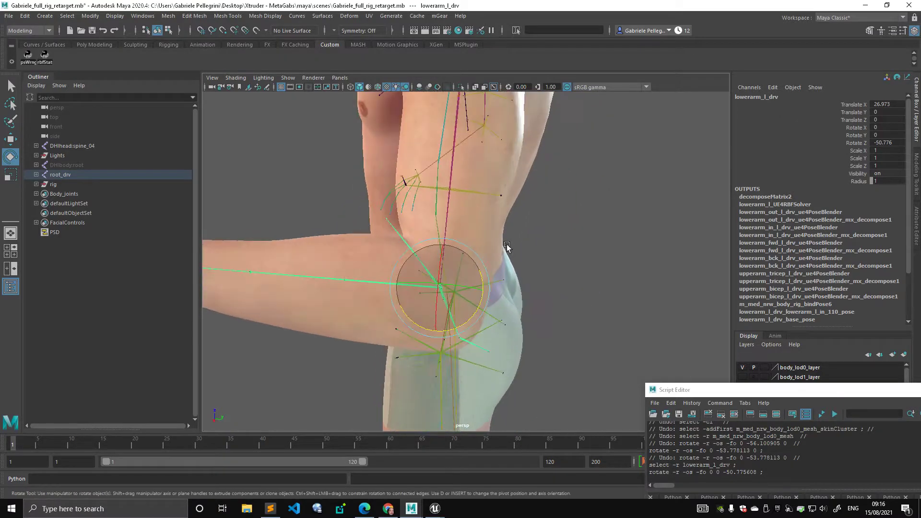
{"action": "key", "text": "ctrl+z"}
{"action": "key", "text": "q"}
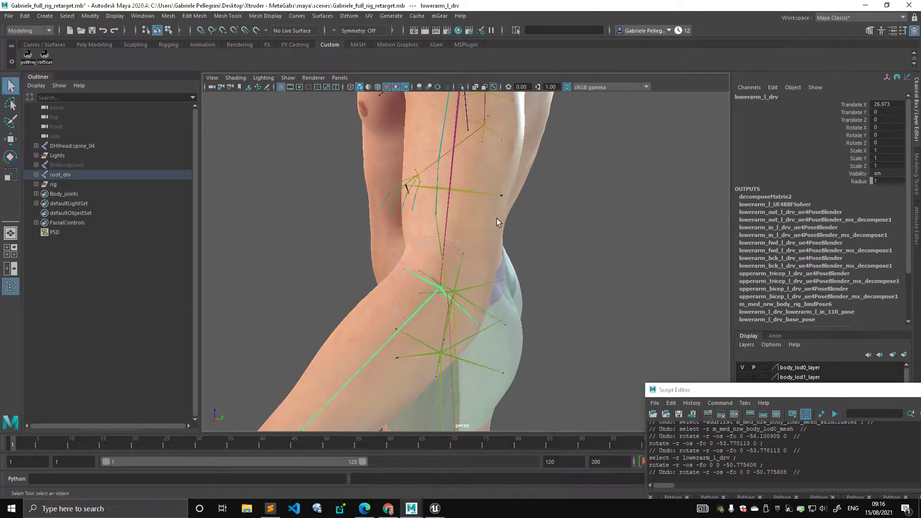
- Set the envelope of lowerarm_out_l_drv_ue4PoseBlender, an output of the left lower-arm driver joint, to 0
{"action": "left_click", "coordinate": [497, 222]}
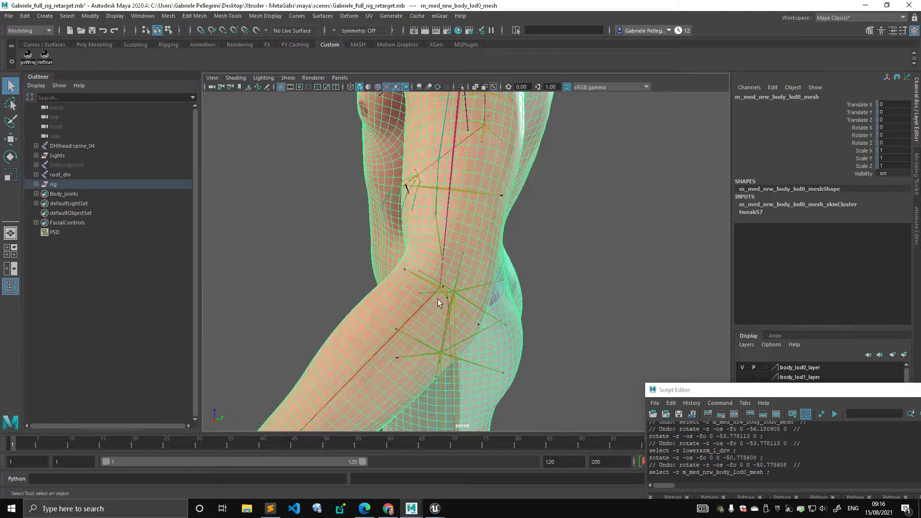
{"action": "left_click", "coordinate": [426, 314]}
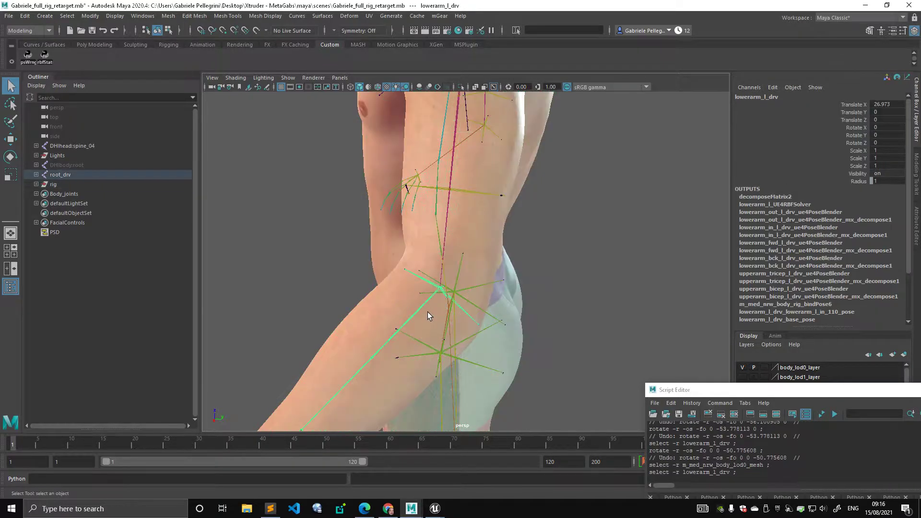
{"action": "left_click", "coordinate": [813, 214]}
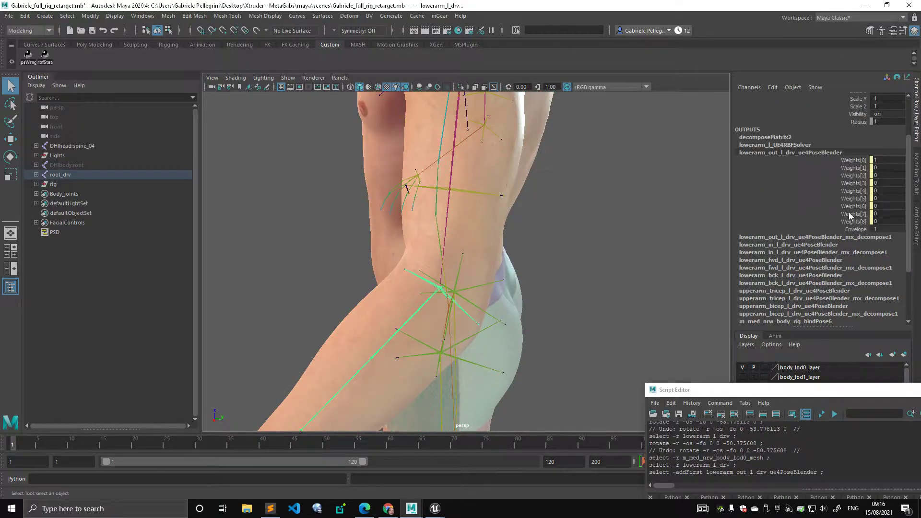
{"action": "left_click", "coordinate": [858, 228]}
{"action": "type", "text": "0"}
{"action": "key", "text": "Return"}
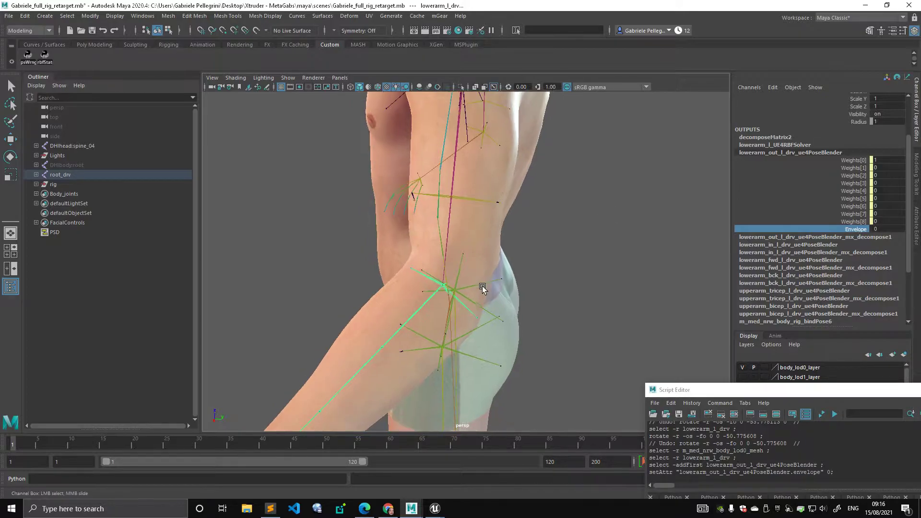
- Rotate the left lower-arm driver joint about -44° in Z, and set the radius of lowerarm_l_UE4RBFSolver to 0
{"action": "key", "text": "e"}
{"action": "left_click_drag", "start_coordinate": [493, 281], "coordinate": [487, 310]}
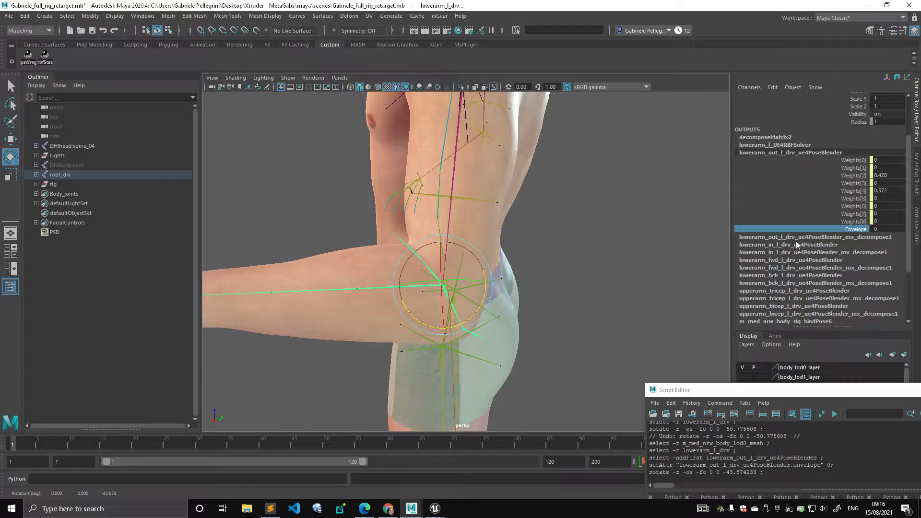
{"action": "left_click", "coordinate": [781, 145]}
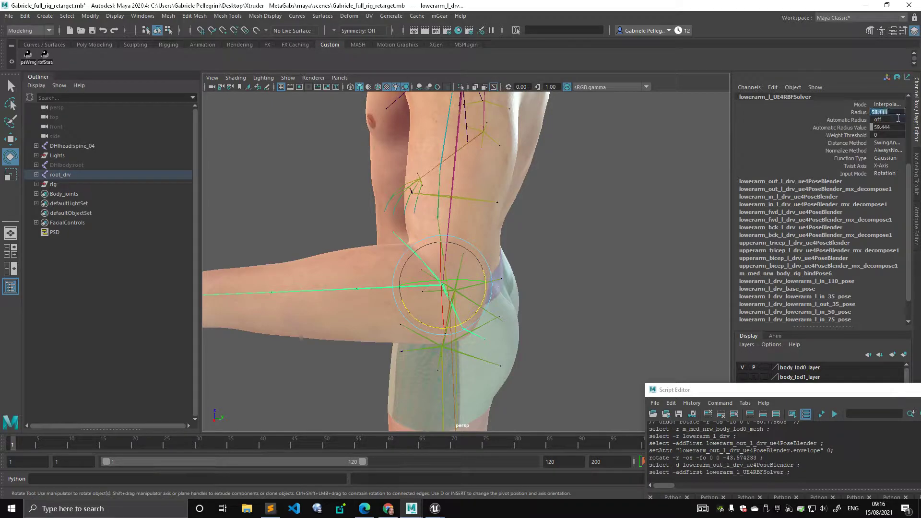
{"action": "type", "text": "0"}
{"action": "key", "text": "Return"}
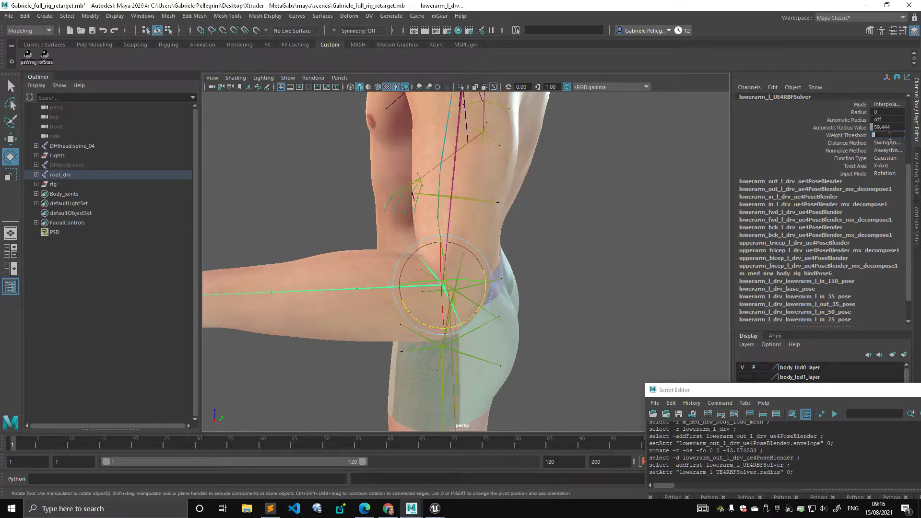
{"action": "left_click", "coordinate": [710, 145]}
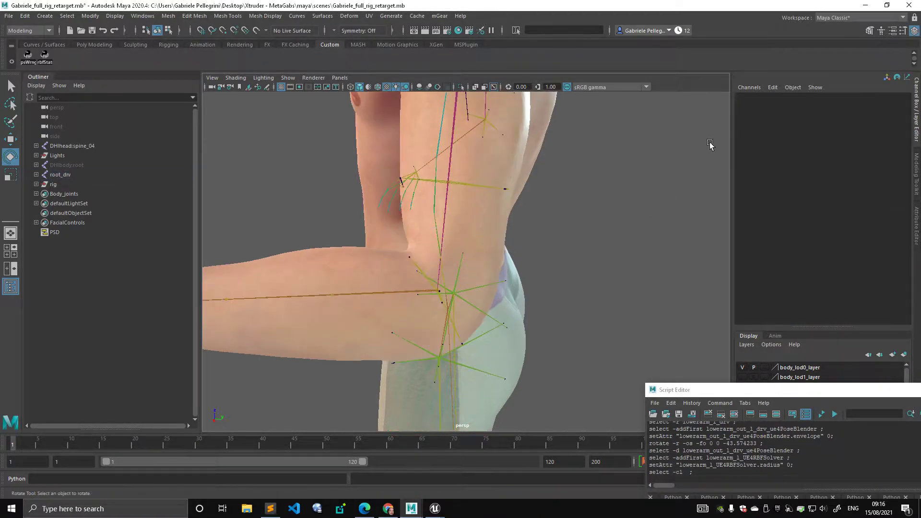
- Adjust the left lower-arm driver joint's rotation to about -37° in Z, and select the body mesh
{"action": "left_click_drag", "start_coordinate": [450, 240], "coordinate": [468, 186], "text": "alt"}
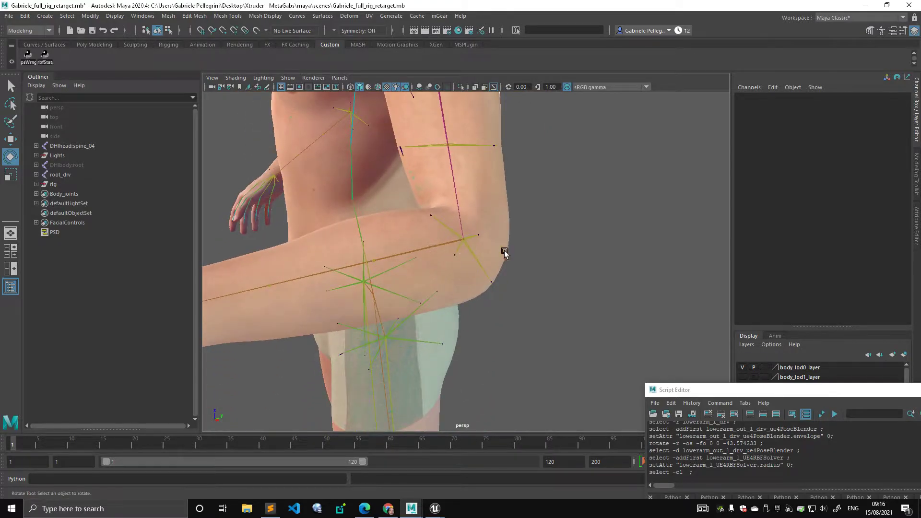
{"action": "left_click", "coordinate": [447, 247]}
{"action": "left_click_drag", "start_coordinate": [505, 252], "coordinate": [457, 244], "text": "alt"}
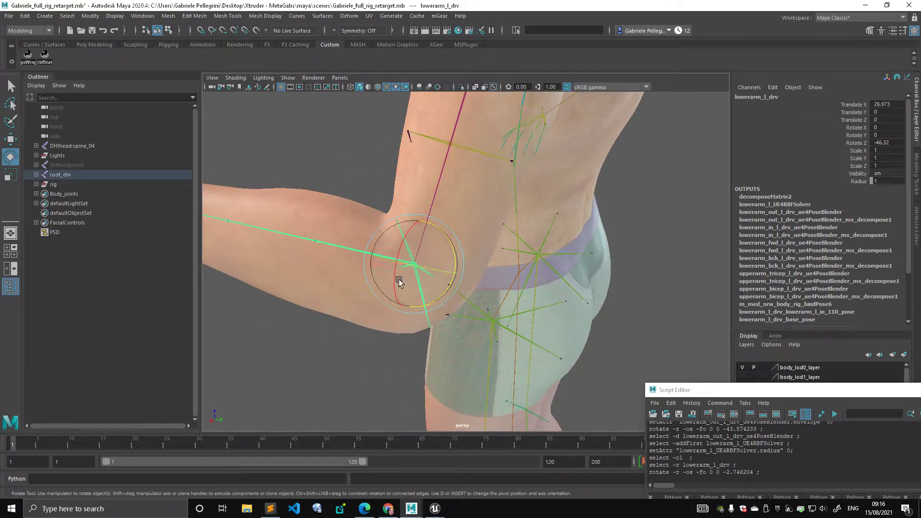
{"action": "left_click_drag", "start_coordinate": [421, 321], "coordinate": [419, 304]}
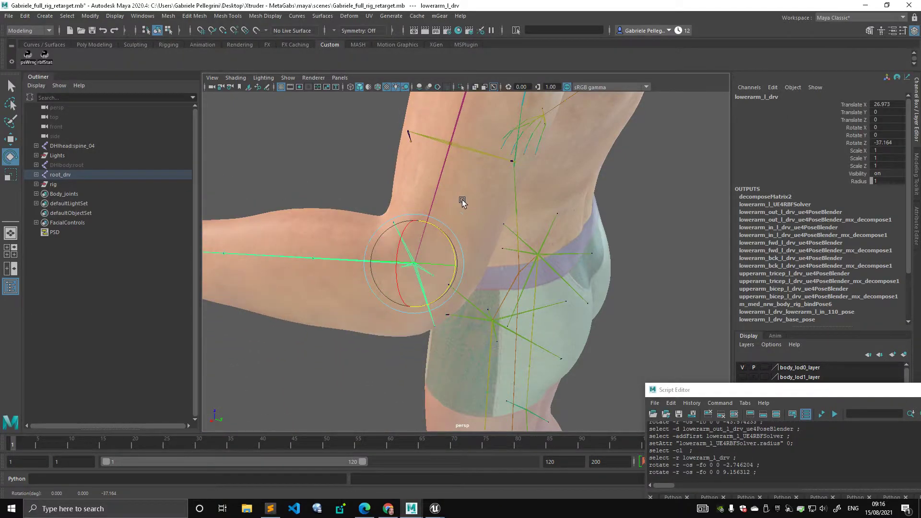
{"action": "left_click", "coordinate": [398, 203]}
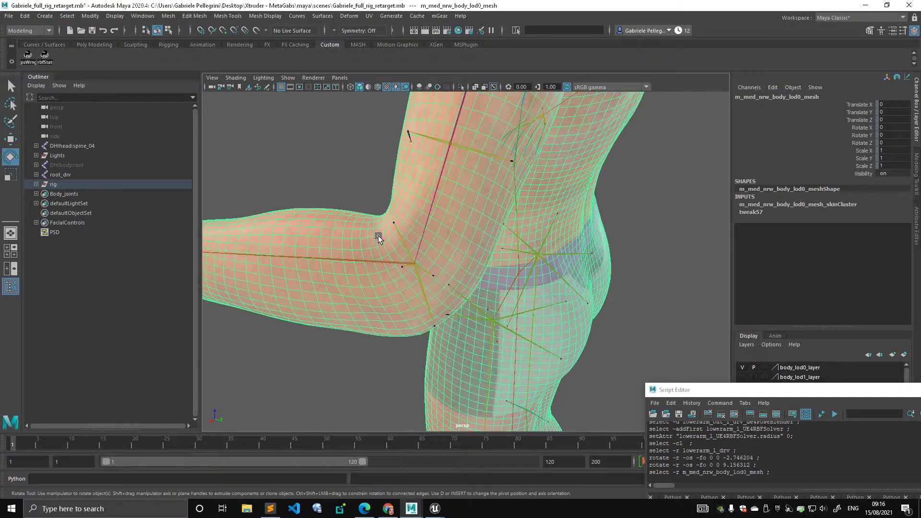
- Rotate the left lower-arm driver joint to about -45° in Z
{"action": "mouse_move", "coordinate": [371, 240]}
{"action": "left_mouse_down", "text": "alt"}
{"action": "mouse_move", "coordinate": [360, 243]}
{"action": "mouse_move", "coordinate": [367, 228]}
{"action": "left_mouse_up", "text": "alt"}
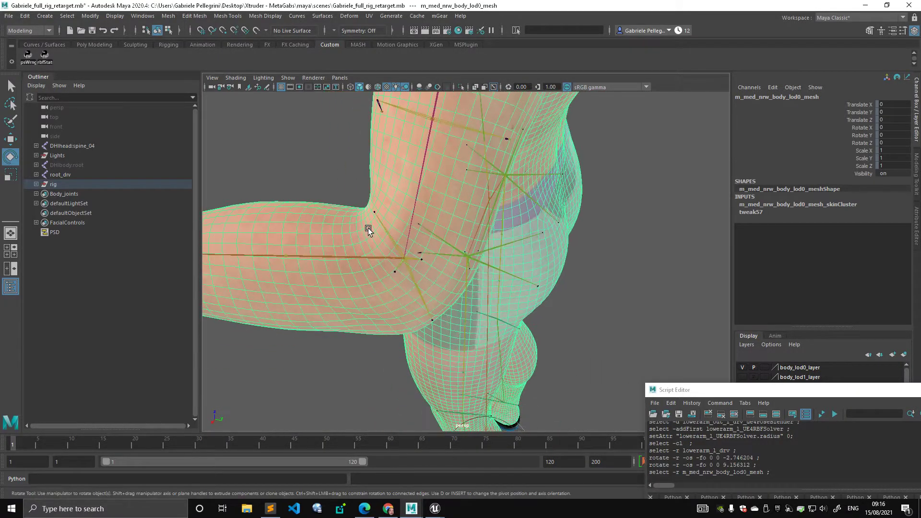
{"action": "key", "text": "q"}
{"action": "left_click", "coordinate": [379, 262]}
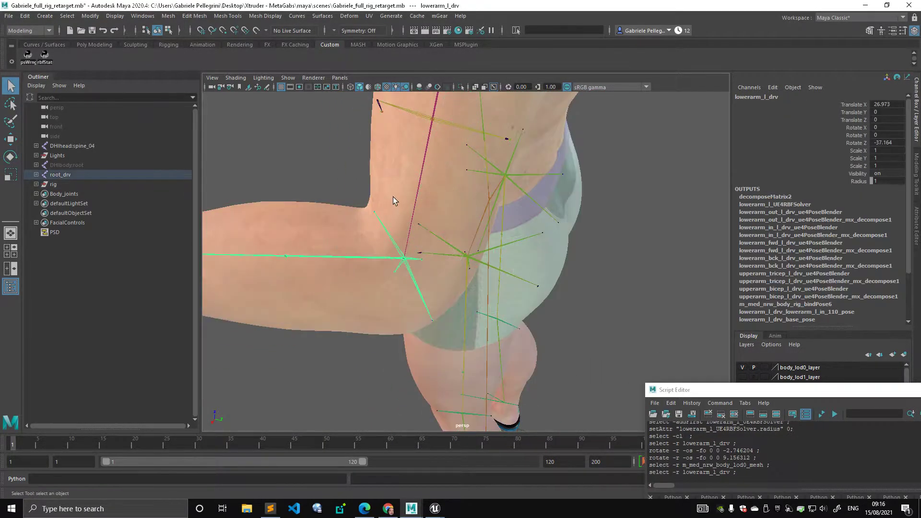
{"action": "left_click_drag", "start_coordinate": [407, 232], "coordinate": [374, 221], "text": "alt"}
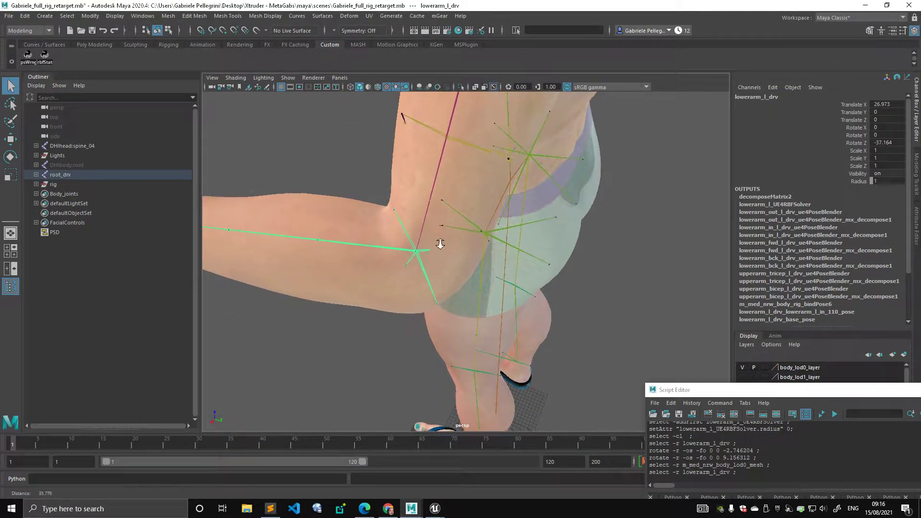
{"action": "mouse_move", "coordinate": [439, 241]}
{"action": "left_mouse_down", "text": "alt"}
{"action": "mouse_move", "coordinate": [461, 243]}
{"action": "mouse_move", "coordinate": [452, 232]}
{"action": "mouse_move", "coordinate": [468, 240]}
{"action": "mouse_move", "coordinate": [460, 240]}
{"action": "mouse_move", "coordinate": [481, 219]}
{"action": "mouse_move", "coordinate": [555, 206]}
{"action": "mouse_move", "coordinate": [441, 213]}
{"action": "mouse_move", "coordinate": [441, 229]}
{"action": "left_mouse_up", "text": "alt"}
{"action": "key", "text": "e"}
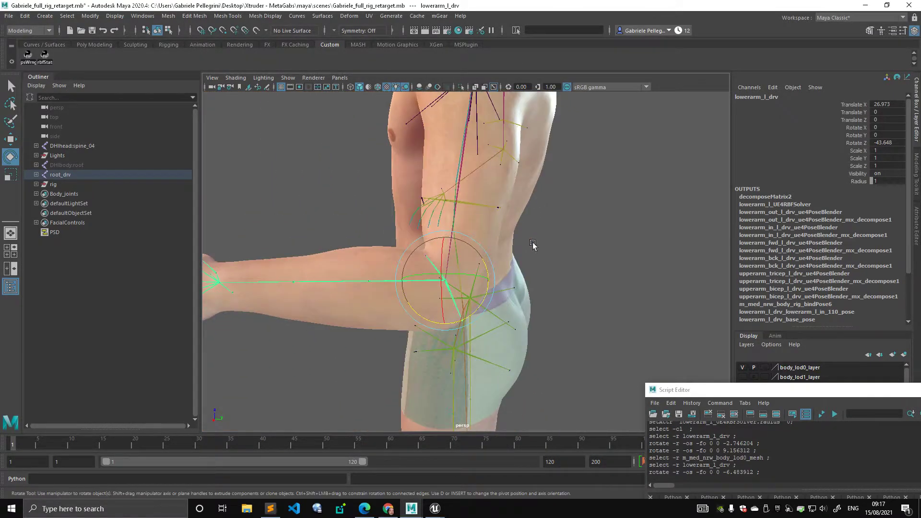
{"action": "left_click_drag", "start_coordinate": [533, 244], "coordinate": [396, 189], "text": "alt"}
{"action": "key", "text": "q"}
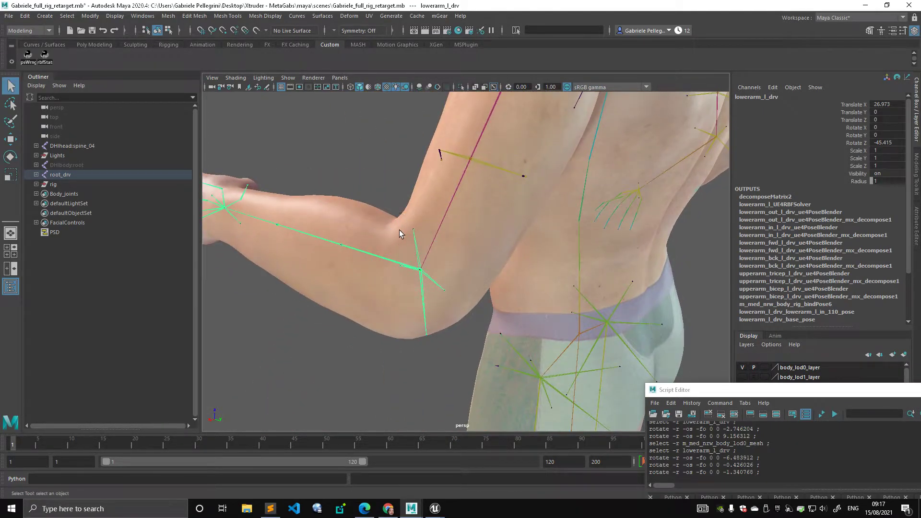
- Check the elbow's wireframe on the body mesh, and rotate the left lower-arm driver joint to about -50° in Z
{"action": "left_click", "coordinate": [400, 245]}
{"action": "left_click_drag", "start_coordinate": [400, 245], "coordinate": [381, 238], "text": "alt"}
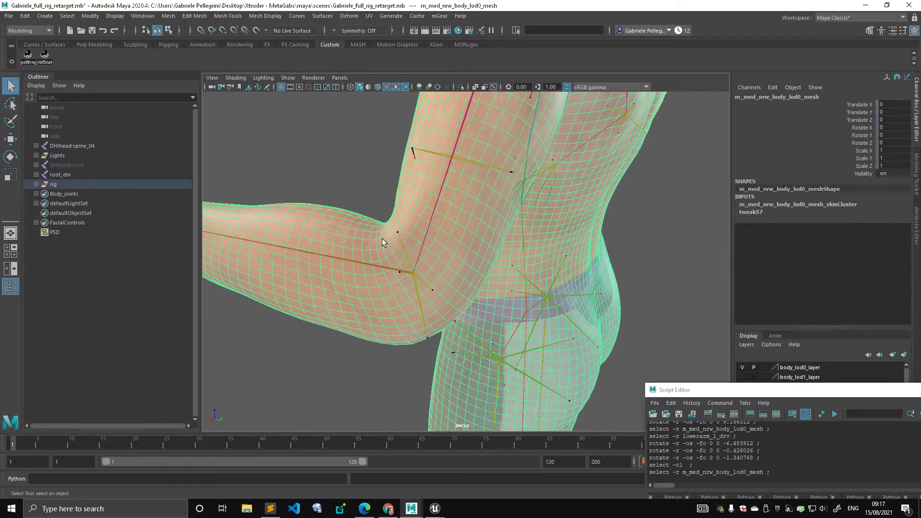
{"action": "left_click", "coordinate": [409, 276]}
{"action": "key", "text": "e"}
{"action": "mouse_move", "coordinate": [448, 303]}
{"action": "left_mouse_down"}
{"action": "mouse_move", "coordinate": [497, 238]}
{"action": "mouse_move", "coordinate": [466, 299]}
{"action": "mouse_move", "coordinate": [451, 307]}
{"action": "left_mouse_up"}
{"action": "scroll", "coordinate": [413, 254], "scroll_direction": "down", "scroll_amount": 3}
{"action": "left_click_drag", "start_coordinate": [413, 256], "coordinate": [456, 251], "text": "alt"}
{"action": "key", "text": "q"}
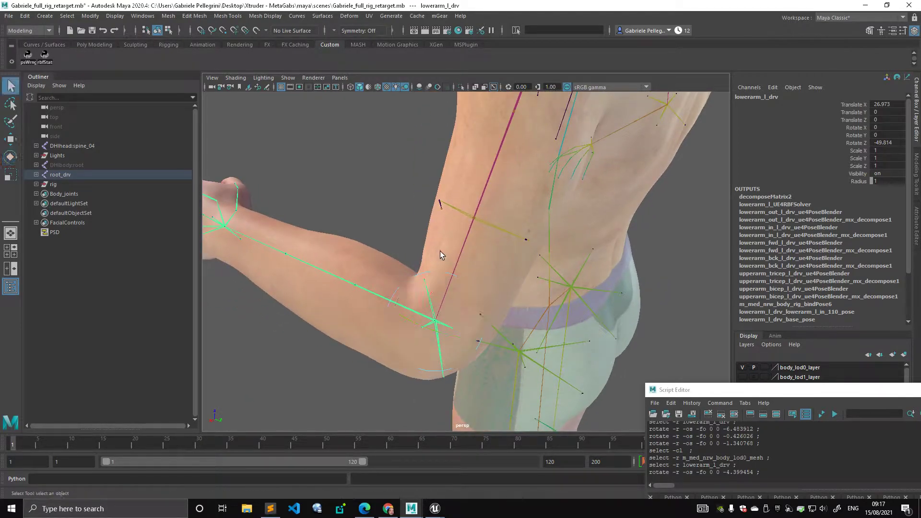
- Select the body mesh and examine the bent left elbow's wireframe from several angles
{"action": "left_click", "coordinate": [471, 142]}
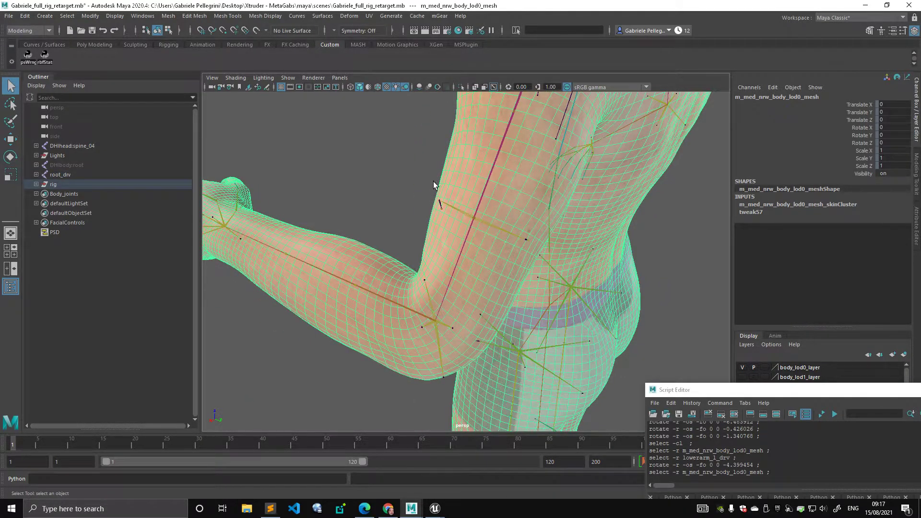
{"action": "left_click_drag", "start_coordinate": [427, 279], "coordinate": [423, 209], "text": "alt"}
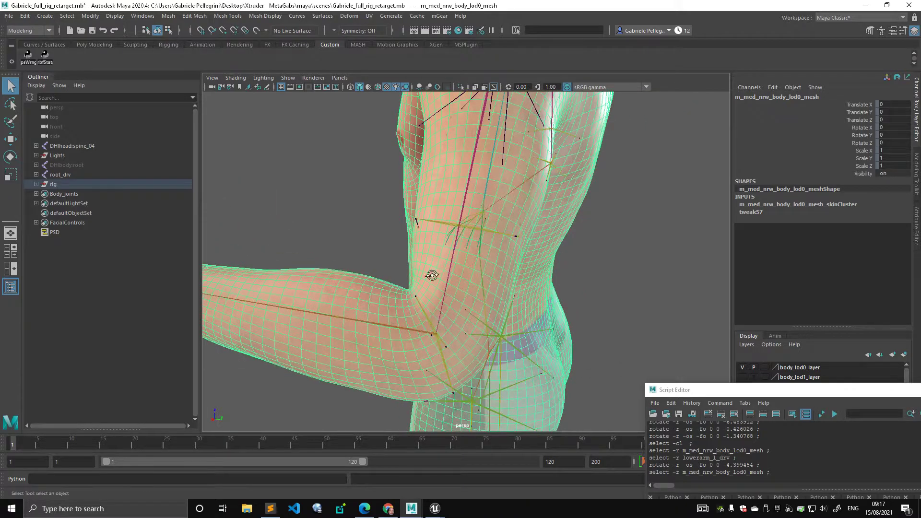
{"action": "left_click_drag", "start_coordinate": [432, 275], "coordinate": [411, 276], "text": "alt"}
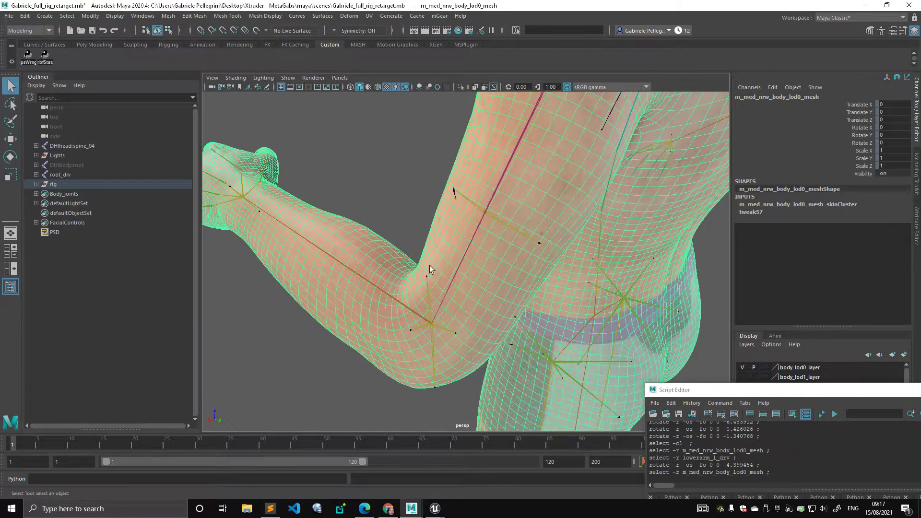
{"action": "left_click_drag", "start_coordinate": [359, 234], "coordinate": [406, 256], "text": "alt"}
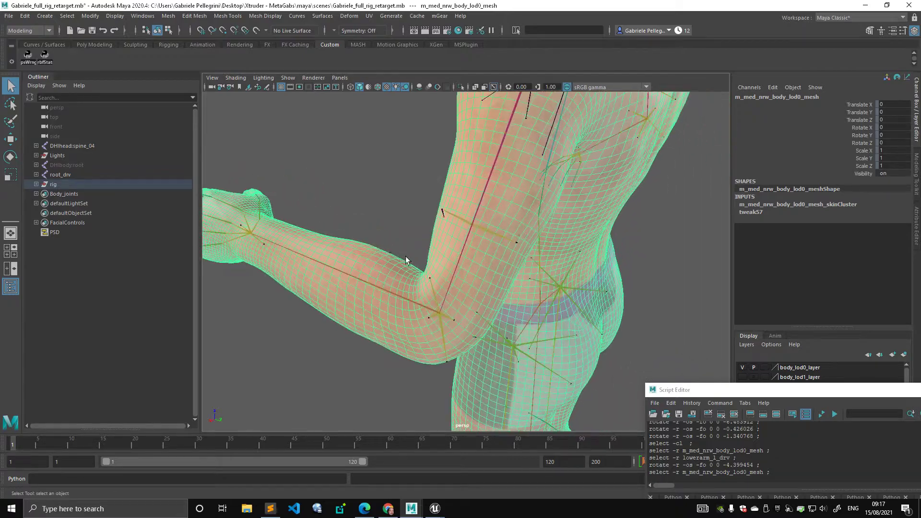
- Rotate the left lower-arm driver joint to about -44° in Z, and undo a further trial rotation
{"action": "left_click", "coordinate": [404, 301]}
{"action": "key", "text": "e"}
{"action": "mouse_move", "coordinate": [485, 310]}
{"action": "left_mouse_down"}
{"action": "mouse_move", "coordinate": [463, 204]}
{"action": "mouse_move", "coordinate": [483, 315]}
{"action": "mouse_move", "coordinate": [485, 306]}
{"action": "left_mouse_up"}
{"action": "middle_click_drag", "start_coordinate": [503, 300], "coordinate": [507, 250], "text": "alt"}
{"action": "right_click_drag", "start_coordinate": [507, 250], "coordinate": [596, 249], "text": "alt"}
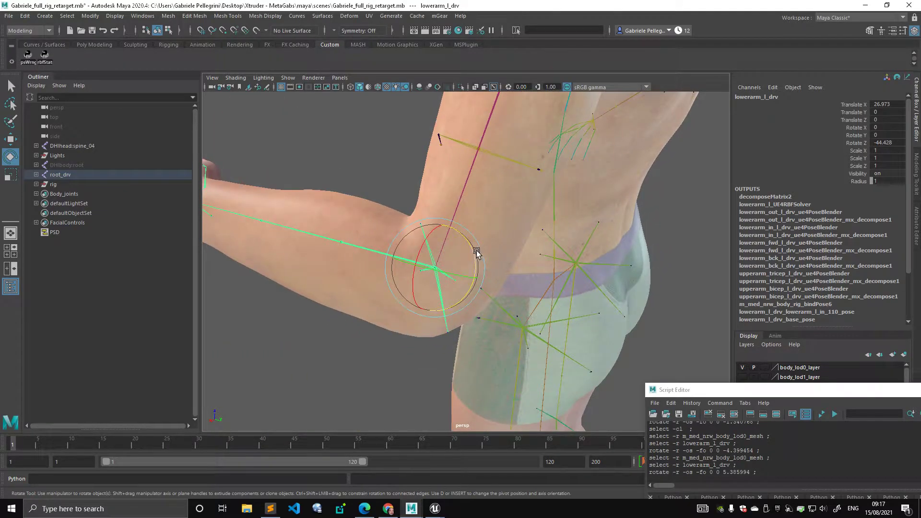
{"action": "left_click_drag", "start_coordinate": [476, 253], "coordinate": [474, 261]}
{"action": "key", "text": "ctrl+z"}
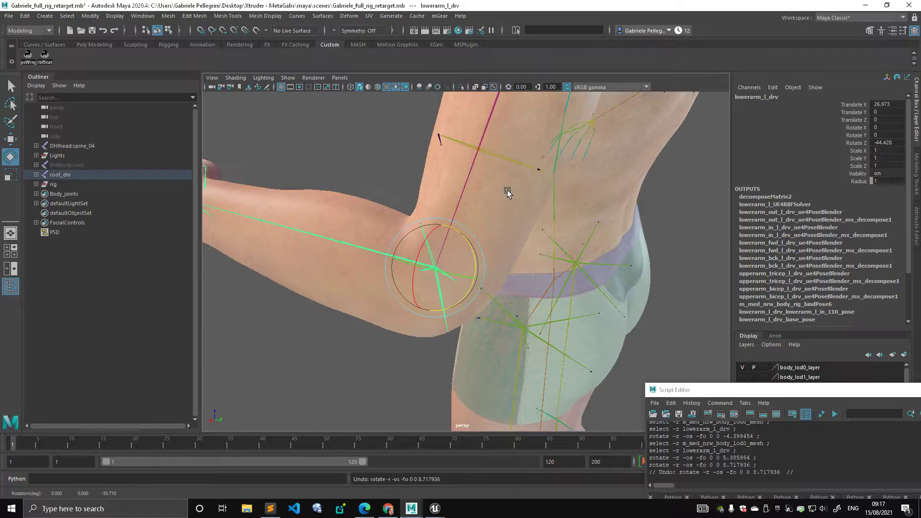
- Rotate the left upper-arm driver joint about -44° in Y, and undo a trial free rotation of the same joint
{"action": "right_click_drag", "start_coordinate": [538, 217], "coordinate": [417, 213], "text": "alt"}
{"action": "left_click_drag", "start_coordinate": [417, 213], "coordinate": [534, 208], "text": "alt"}
{"action": "right_click_drag", "start_coordinate": [534, 207], "coordinate": [491, 201], "text": "alt"}
{"action": "middle_click_drag", "start_coordinate": [491, 200], "coordinate": [533, 248], "text": "alt"}
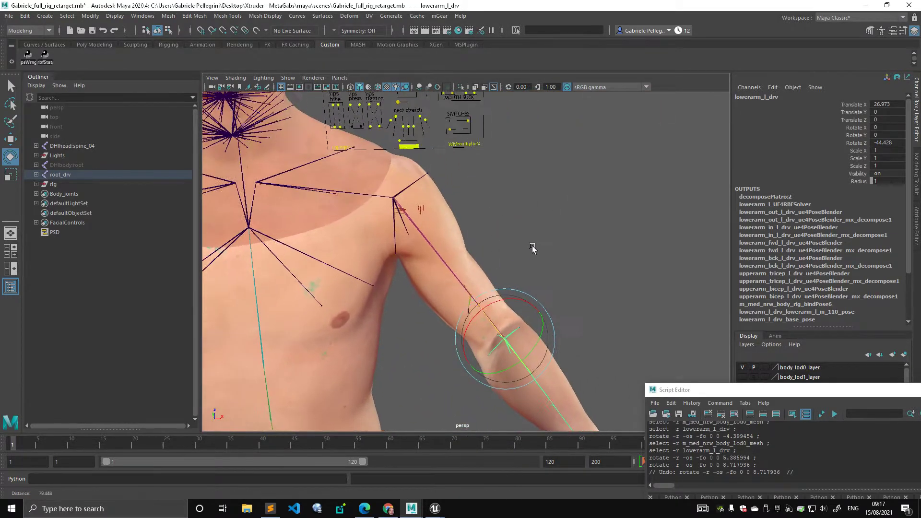
{"action": "right_click_drag", "start_coordinate": [532, 249], "coordinate": [556, 247], "text": "alt"}
{"action": "key", "text": "q"}
{"action": "left_click", "coordinate": [412, 223]}
{"action": "key", "text": "e"}
{"action": "mouse_move", "coordinate": [477, 223]}
{"action": "left_mouse_down", "text": "alt"}
{"action": "mouse_move", "coordinate": [493, 220]}
{"action": "mouse_move", "coordinate": [411, 189]}
{"action": "mouse_move", "coordinate": [406, 220]}
{"action": "mouse_move", "coordinate": [384, 199]}
{"action": "mouse_move", "coordinate": [415, 180]}
{"action": "mouse_move", "coordinate": [435, 185]}
{"action": "mouse_move", "coordinate": [424, 211]}
{"action": "mouse_move", "coordinate": [466, 216]}
{"action": "left_mouse_up", "text": "alt"}
{"action": "key", "text": "ctrl+z"}
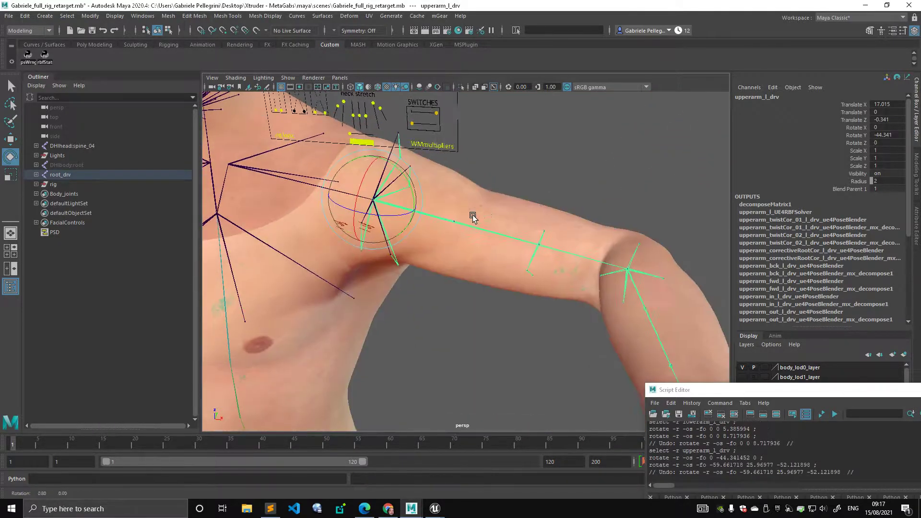
- Try another free rotation of the left upper-arm driver joint, and undo it together with the joint's Y rotation
{"action": "left_click_drag", "start_coordinate": [527, 225], "coordinate": [480, 249], "text": "alt"}
{"action": "left_click_drag", "start_coordinate": [431, 201], "coordinate": [479, 321]}
{"action": "key", "text": "ctrl+z"}
{"action": "key", "text": "ctrl+z"}
{"action": "middle_click_drag", "start_coordinate": [479, 322], "coordinate": [483, 208], "text": "alt"}
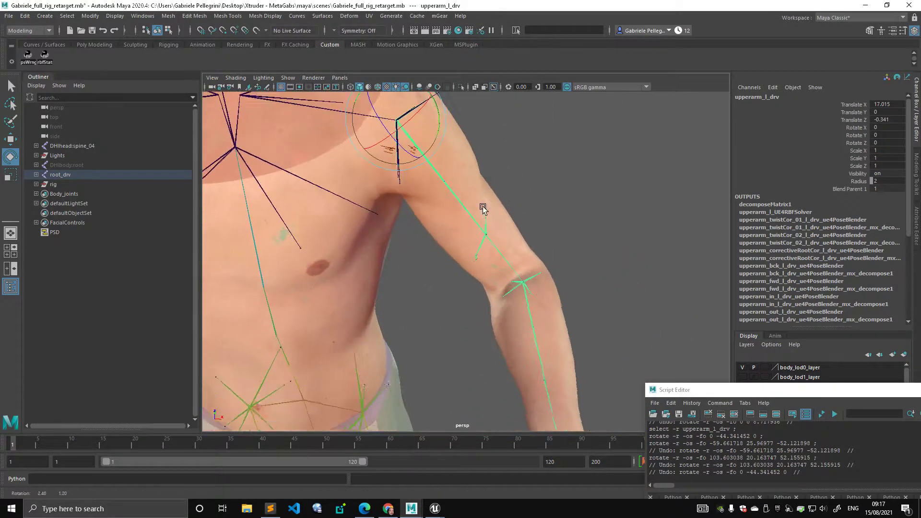
- Undo the left lower-arm driver joint's rotations together with the RBF solver radius and pose blender envelope changes
{"action": "left_click_drag", "start_coordinate": [483, 208], "coordinate": [508, 349], "text": "alt"}
{"action": "key", "text": "q"}
{"action": "left_click", "coordinate": [508, 348]}
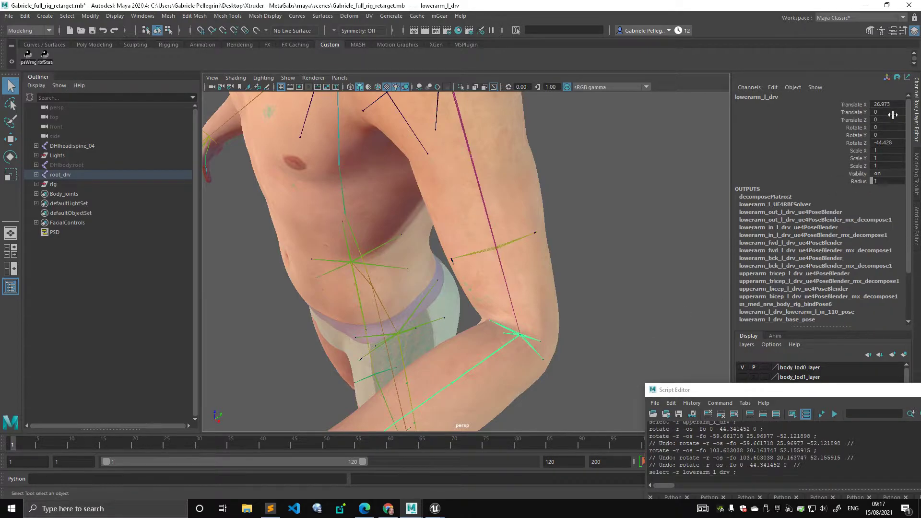
{"action": "key", "text": "ctrl+z"}
{"action": "key", "text": "ctrl+z"}
{"action": "key", "text": "ctrl+z"}
{"action": "key", "text": "ctrl+z"}
{"action": "key", "text": "ctrl+z"}
{"action": "key", "text": "ctrl+z"}
{"action": "key", "text": "ctrl+z"}
{"action": "key", "text": "ctrl+z"}
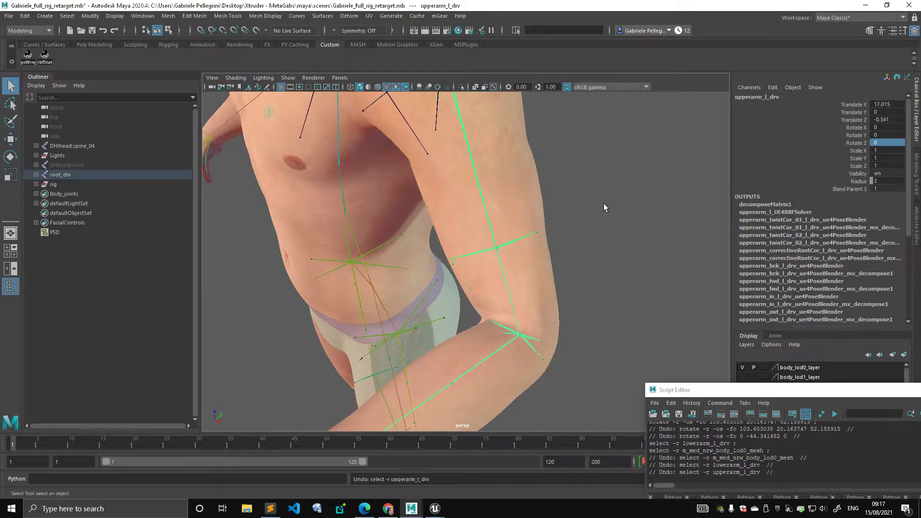
{"action": "key", "text": "ctrl+z"}
{"action": "key", "text": "ctrl+z"}
{"action": "key", "text": "ctrl+z"}
{"action": "key", "text": "ctrl+z"}
{"action": "key", "text": "ctrl+z"}
{"action": "key", "text": "ctrl+z"}
{"action": "key", "text": "ctrl+z"}
{"action": "key", "text": "ctrl+z"}
{"action": "key", "text": "ctrl+z"}
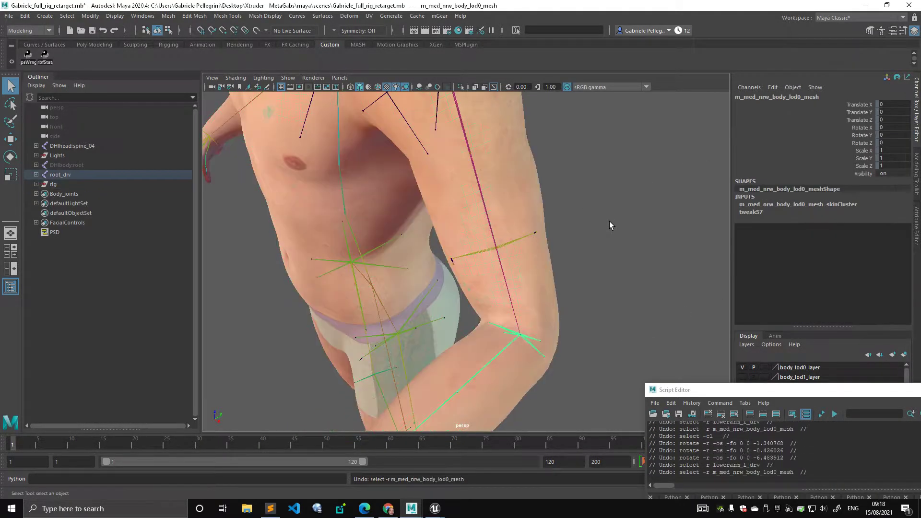
{"action": "key", "text": "ctrl+z"}
{"action": "key", "text": "ctrl+z"}
{"action": "key", "text": "ctrl+z"}
{"action": "key", "text": "ctrl+z"}
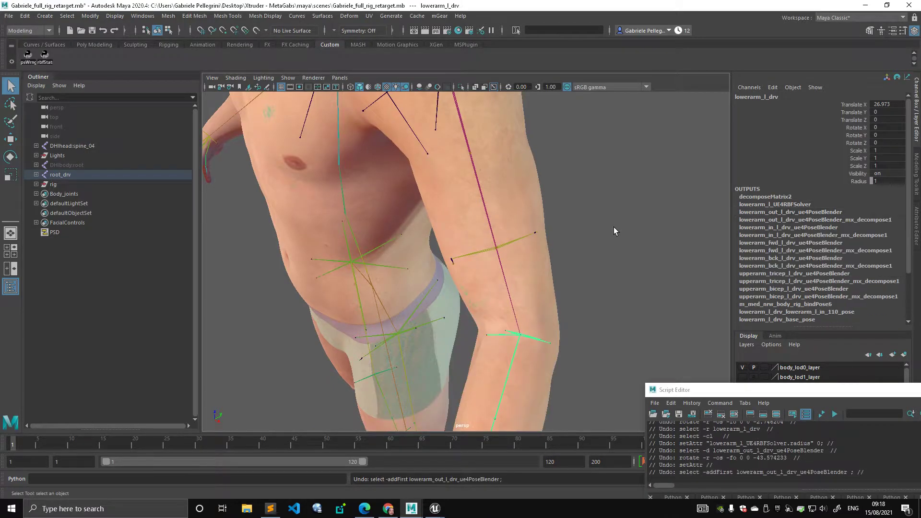
- Examine the left arm and shoulder in the restored pose from several angles
{"action": "right_click_drag", "start_coordinate": [622, 251], "coordinate": [427, 199], "text": "alt"}
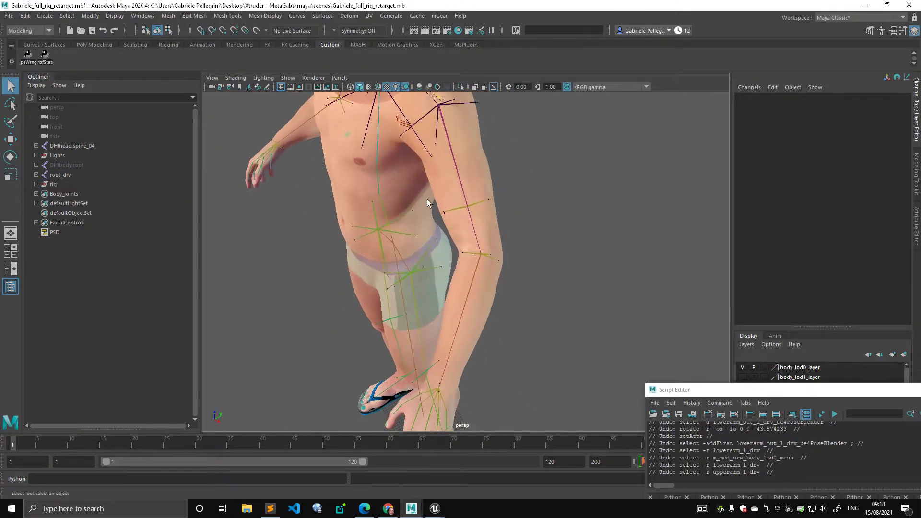
{"action": "left_click_drag", "start_coordinate": [427, 199], "coordinate": [407, 234], "text": "alt"}
{"action": "right_click_drag", "start_coordinate": [407, 234], "coordinate": [493, 235], "text": "alt"}
{"action": "left_click_drag", "start_coordinate": [493, 235], "coordinate": [461, 245], "text": "alt"}
{"action": "right_click_drag", "start_coordinate": [460, 245], "coordinate": [534, 252], "text": "alt"}
{"action": "left_click_drag", "start_coordinate": [534, 251], "coordinate": [502, 237], "text": "alt"}
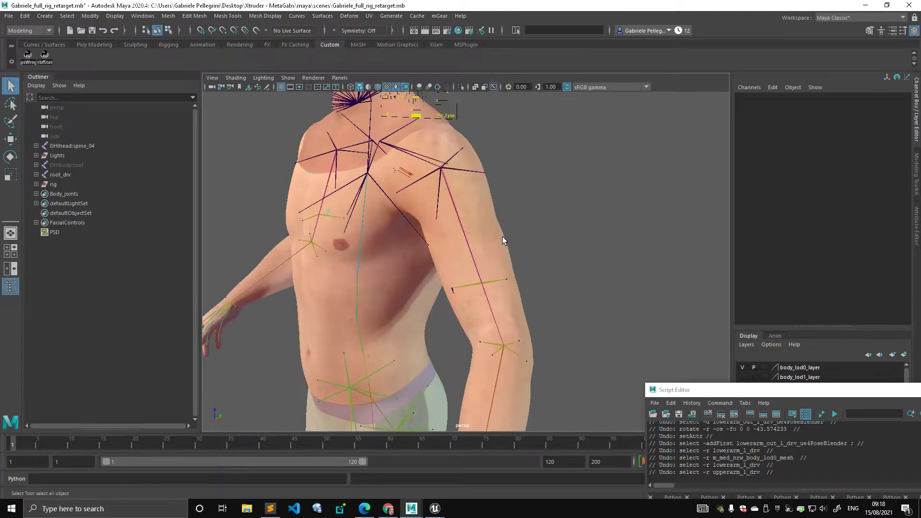
{"action": "left_click", "coordinate": [502, 237]}
{"action": "left_click", "coordinate": [555, 250]}
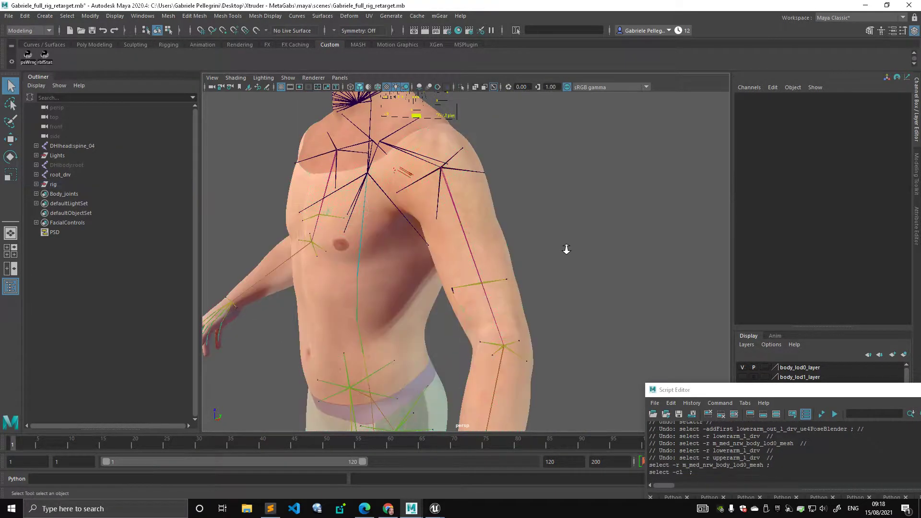
{"action": "left_click_drag", "start_coordinate": [565, 248], "coordinate": [538, 228], "text": "alt"}
- Select the body mesh and examine its wireframe around the chest, left shoulder and left arm
{"action": "left_click", "coordinate": [531, 204]}
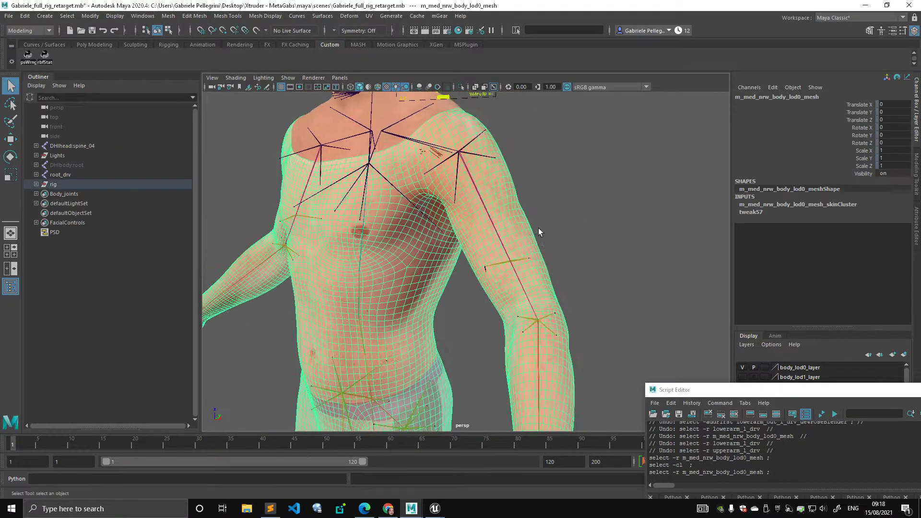
{"action": "left_click_drag", "start_coordinate": [472, 212], "coordinate": [522, 190], "text": "alt"}
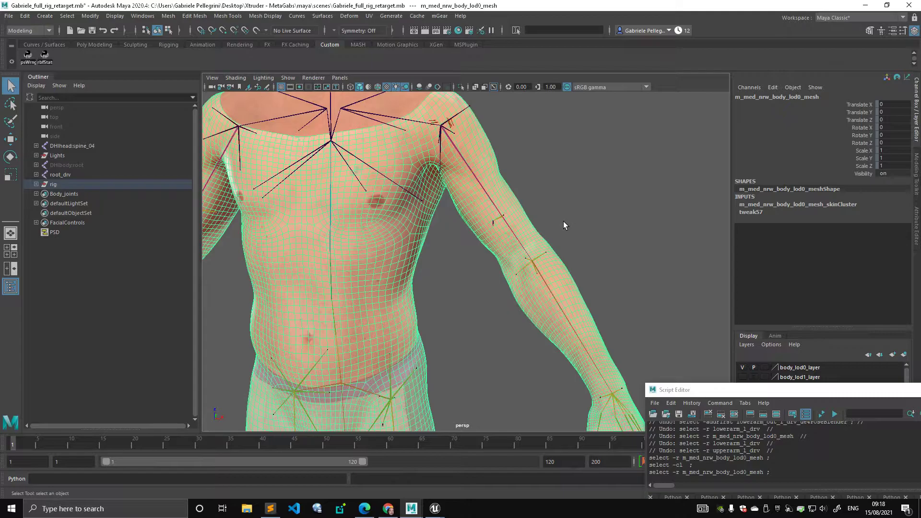
{"action": "left_click_drag", "start_coordinate": [590, 258], "coordinate": [463, 222], "text": "alt"}
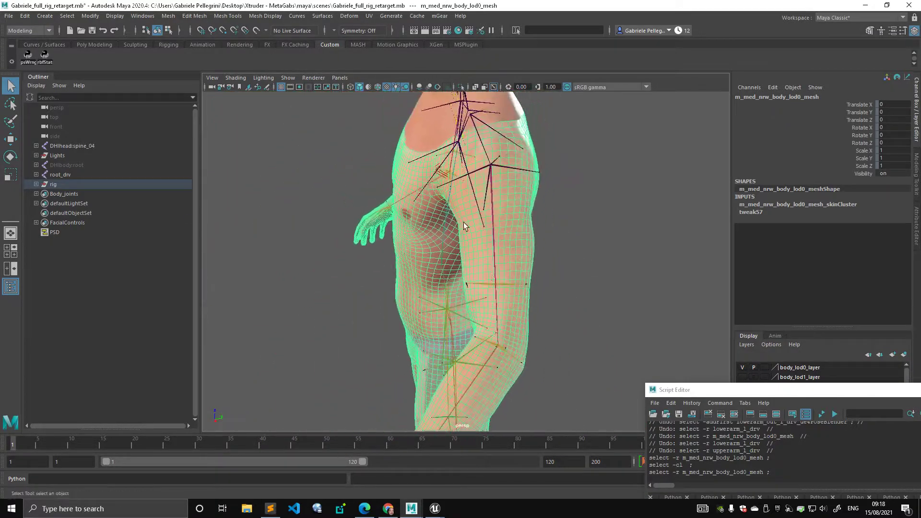
{"action": "right_click_drag", "start_coordinate": [566, 302], "coordinate": [434, 261], "text": "alt"}
{"action": "left_click_drag", "start_coordinate": [433, 261], "coordinate": [484, 241], "text": "alt"}
{"action": "right_click_drag", "start_coordinate": [380, 240], "coordinate": [484, 233], "text": "alt"}
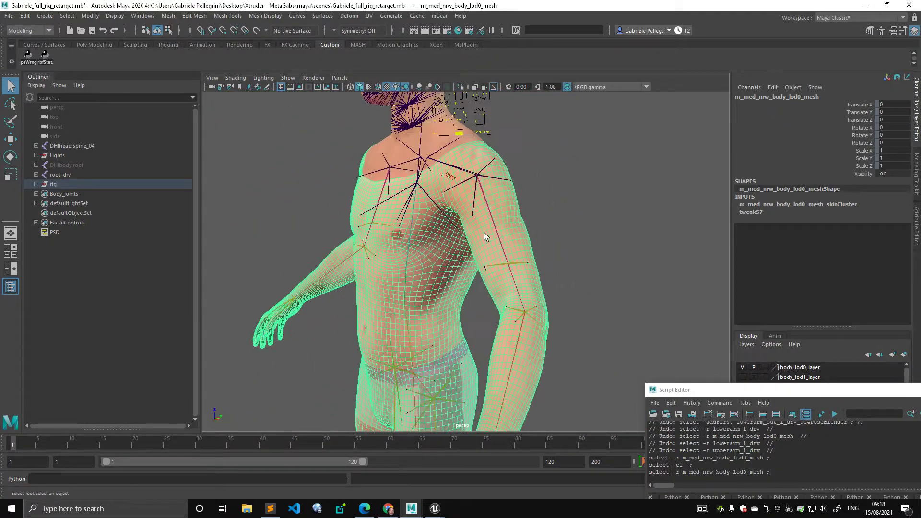
{"action": "left_click_drag", "start_coordinate": [421, 199], "coordinate": [416, 147], "text": "alt"}
{"action": "left_click_drag", "start_coordinate": [490, 237], "coordinate": [516, 225], "text": "alt"}
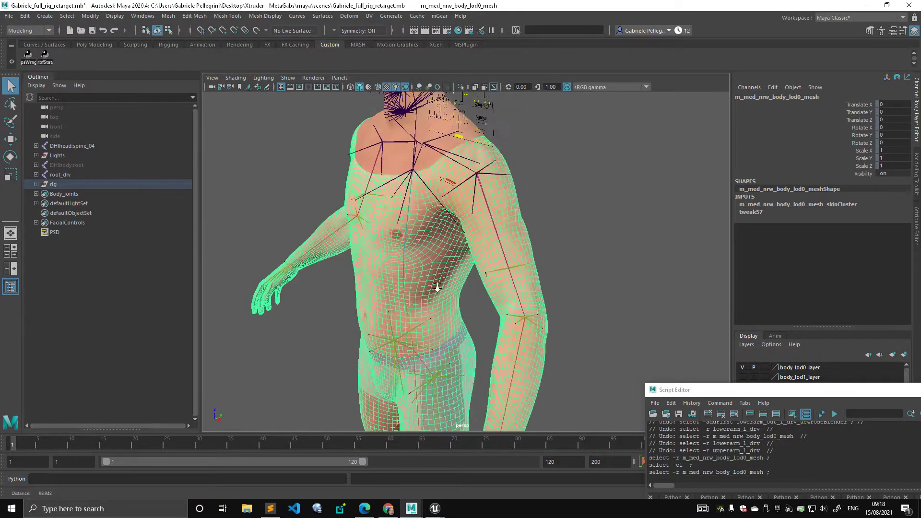
{"action": "scroll", "coordinate": [522, 297], "scroll_direction": "up", "scroll_amount": 3}
{"action": "left_click", "coordinate": [531, 335]}
{"action": "right_click_drag", "start_coordinate": [493, 320], "coordinate": [401, 267], "text": "alt"}
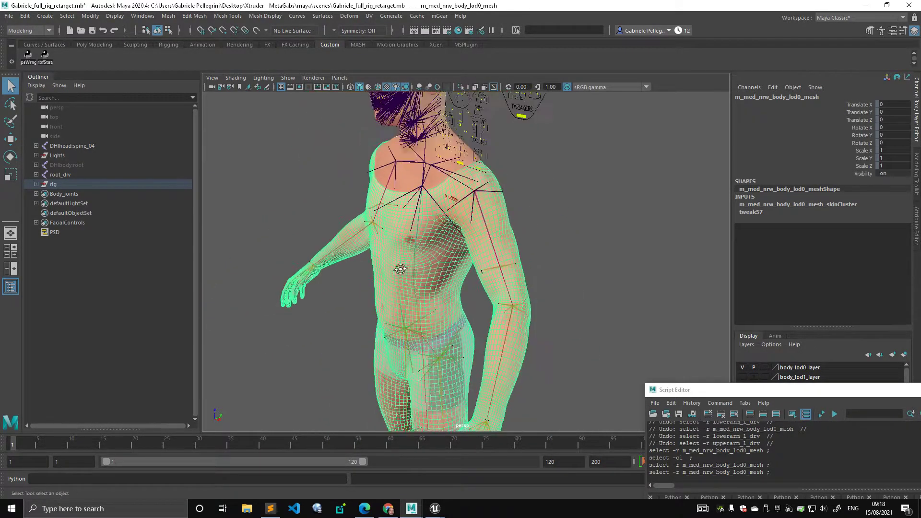
{"action": "left_click_drag", "start_coordinate": [401, 267], "coordinate": [465, 235], "text": "alt"}
{"action": "left_click_drag", "start_coordinate": [521, 261], "coordinate": [518, 234], "text": "alt"}
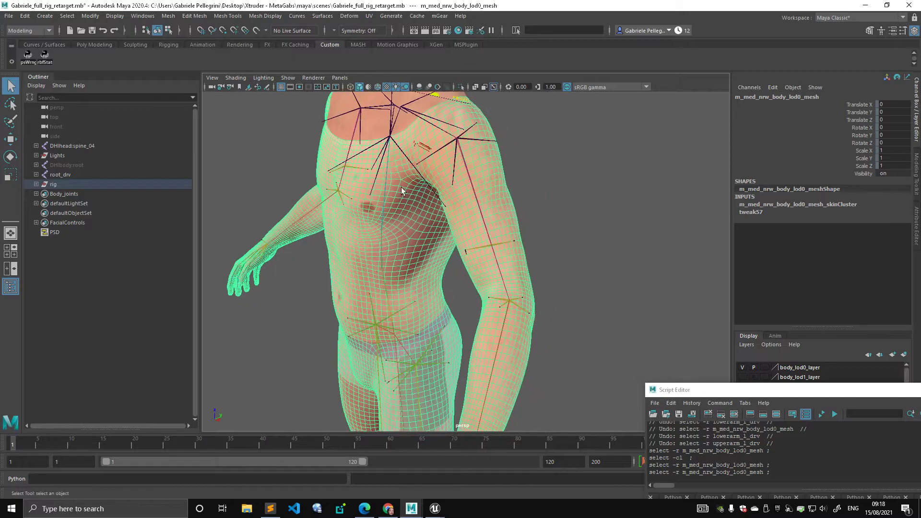
{"action": "left_click_drag", "start_coordinate": [478, 264], "coordinate": [499, 257], "text": "alt"}
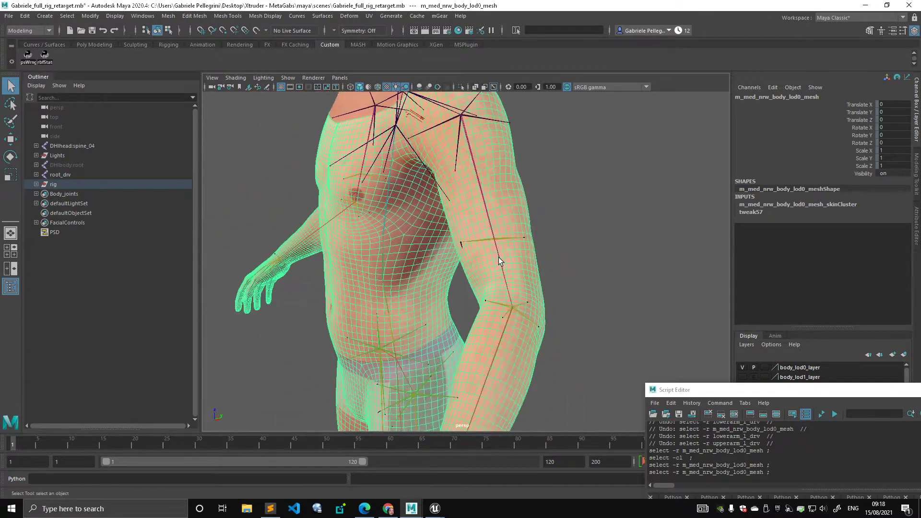
- Swing the left lower-arm driver joint about its Z axis and leave the elbow bent at about -34 degrees
{"action": "left_click", "coordinate": [520, 325]}
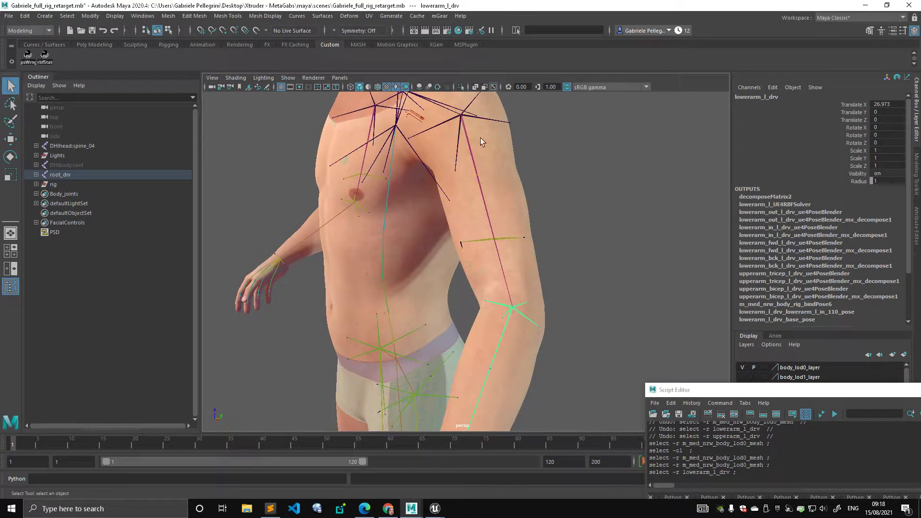
{"action": "left_click_drag", "start_coordinate": [590, 275], "coordinate": [560, 228], "text": "alt"}
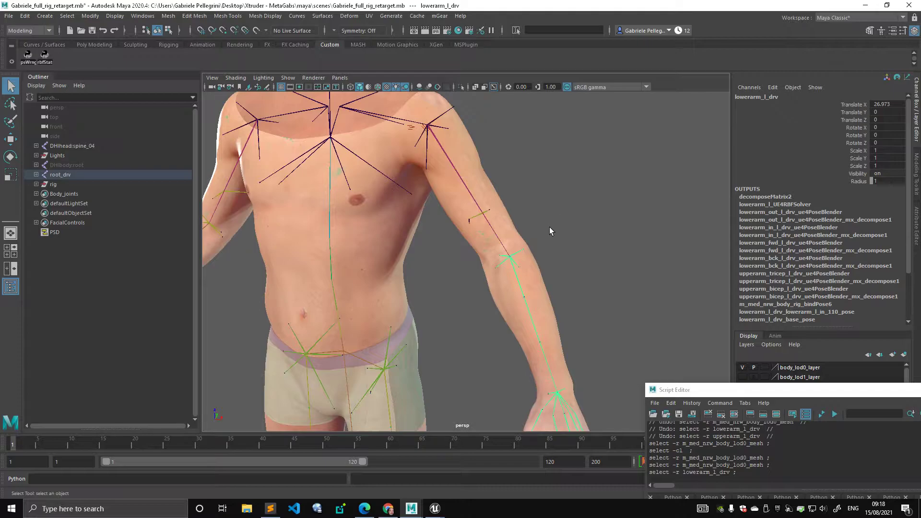
{"action": "left_click", "coordinate": [594, 239]}
{"action": "left_click_drag", "start_coordinate": [595, 239], "coordinate": [476, 275], "text": "alt"}
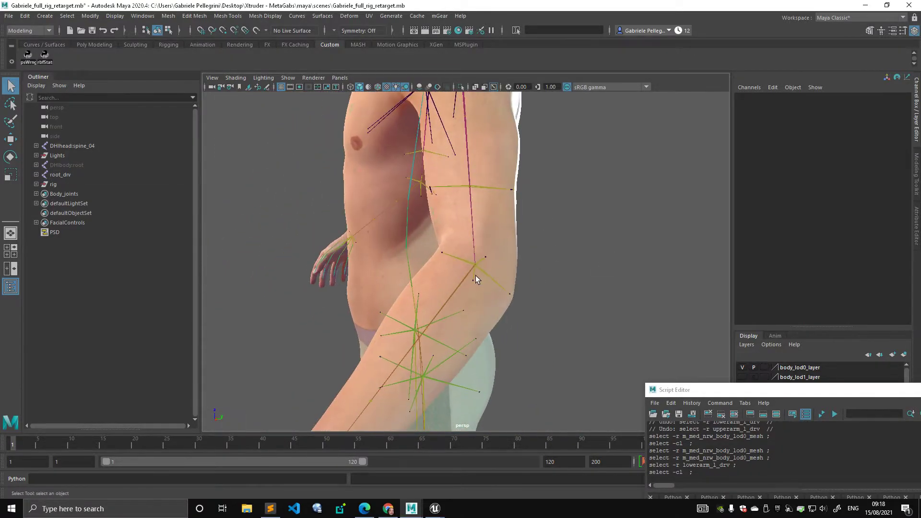
{"action": "left_click", "coordinate": [467, 285]}
{"action": "left_click", "coordinate": [467, 285]}
{"action": "key", "text": "e"}
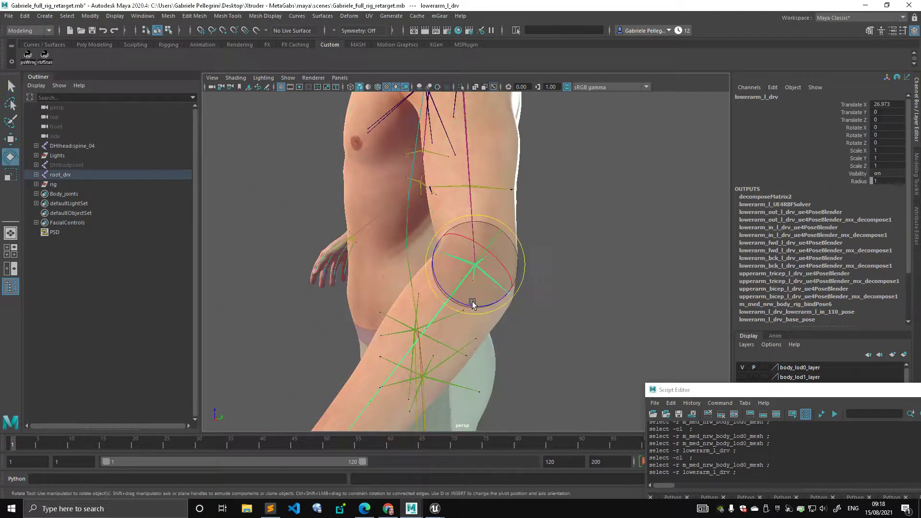
{"action": "left_click_drag", "start_coordinate": [469, 311], "coordinate": [458, 290]}
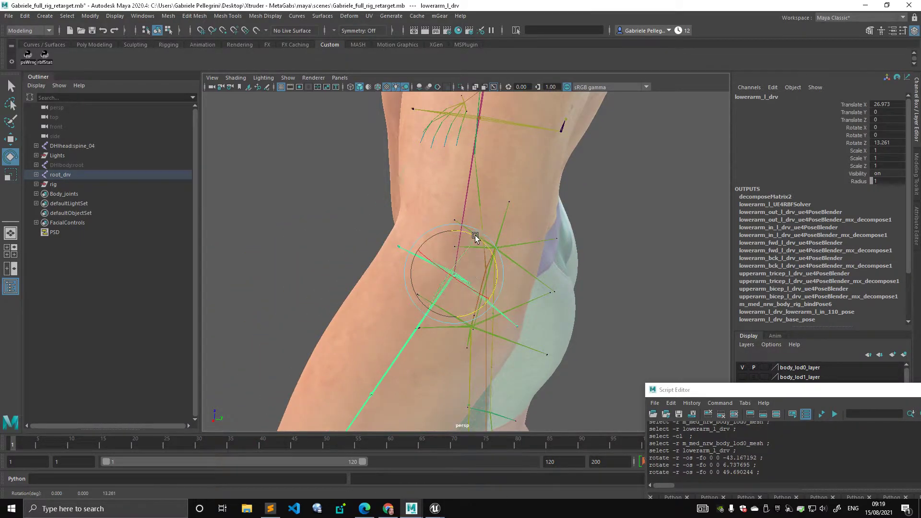
{"action": "left_click_drag", "start_coordinate": [475, 236], "coordinate": [373, 181]}
- Break the translate, rotate and scale connections of the left lower-arm forward corrective joint and move it away from the elbow
{"action": "left_click", "coordinate": [387, 203]}
{"action": "key", "text": "w"}
{"action": "left_click_drag", "start_coordinate": [856, 104], "coordinate": [847, 166]}
{"action": "right_click", "coordinate": [848, 166]}
{"action": "left_click", "coordinate": [837, 349]}
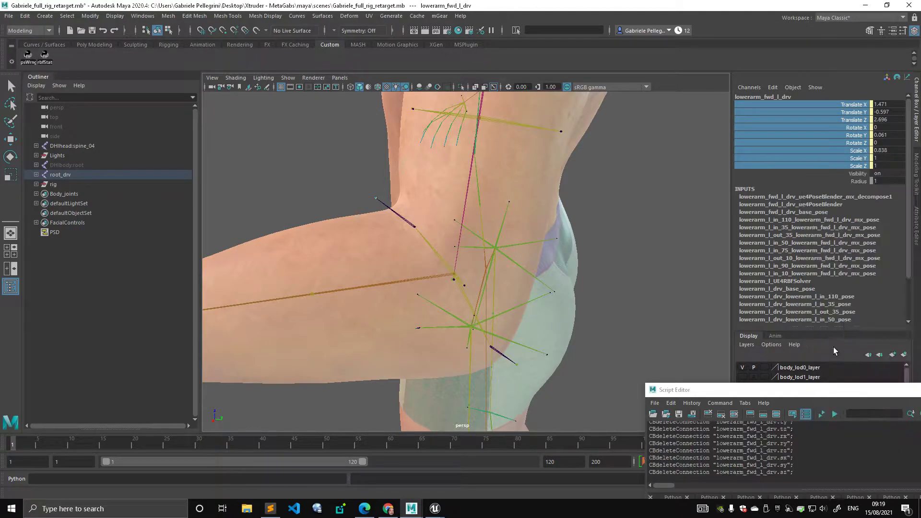
{"action": "left_click_drag", "start_coordinate": [380, 198], "coordinate": [338, 175]}
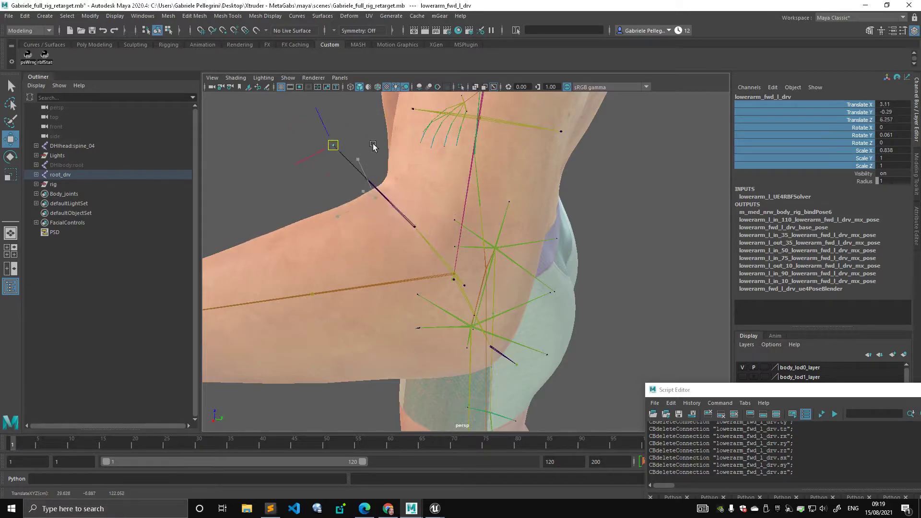
- Undo the forward corrective joint's moves and the breaking of its channel connections
{"action": "key", "text": "ctrl+z"}
{"action": "key", "text": "ctrl+z"}
{"action": "key", "text": "ctrl+z"}
- Rotate the left lower-arm driver joint about its Z axis to about -37.6 degrees
{"action": "right_click_drag", "start_coordinate": [549, 218], "coordinate": [462, 261], "text": "alt"}
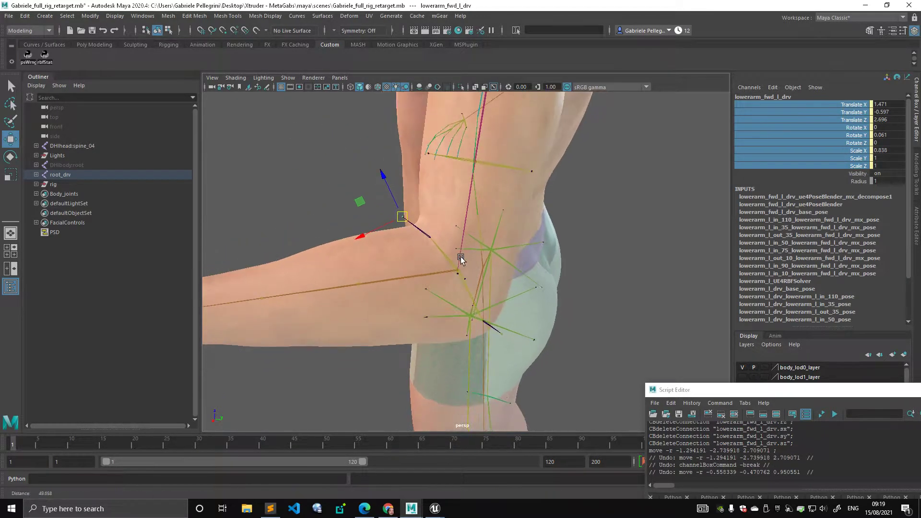
{"action": "left_click_drag", "start_coordinate": [462, 261], "coordinate": [450, 237], "text": "alt"}
{"action": "left_click", "coordinate": [433, 235]}
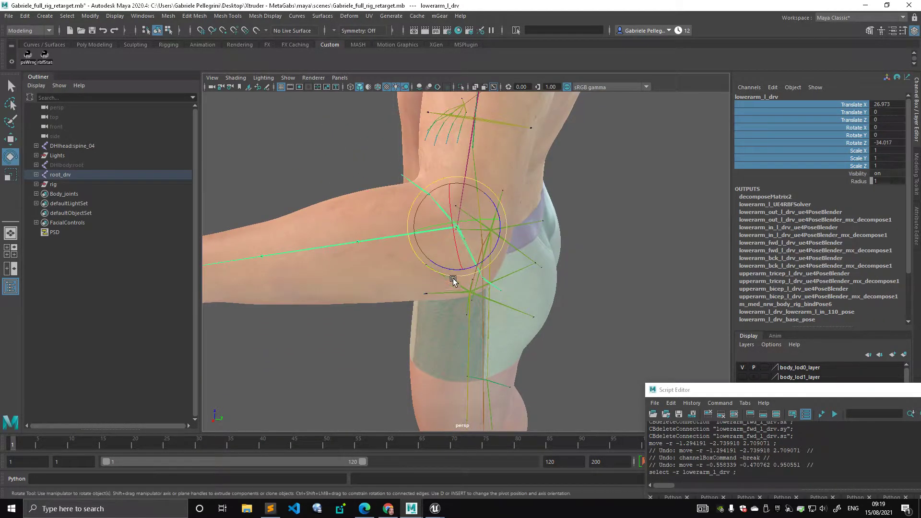
{"action": "left_click_drag", "start_coordinate": [445, 270], "coordinate": [416, 172]}
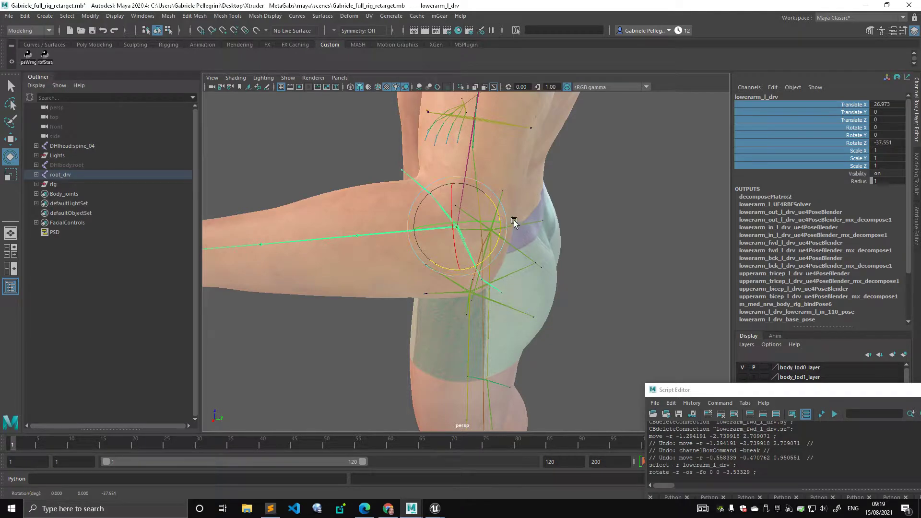
- Raise the left arm by freely rotating the upper-arm driver joint to about X 20.2, Y -63.7 and Z -18.4
{"action": "left_click_drag", "start_coordinate": [548, 246], "coordinate": [511, 200], "text": "alt"}
{"action": "middle_click_drag", "start_coordinate": [511, 200], "coordinate": [542, 265], "text": "alt"}
{"action": "key", "text": "q"}
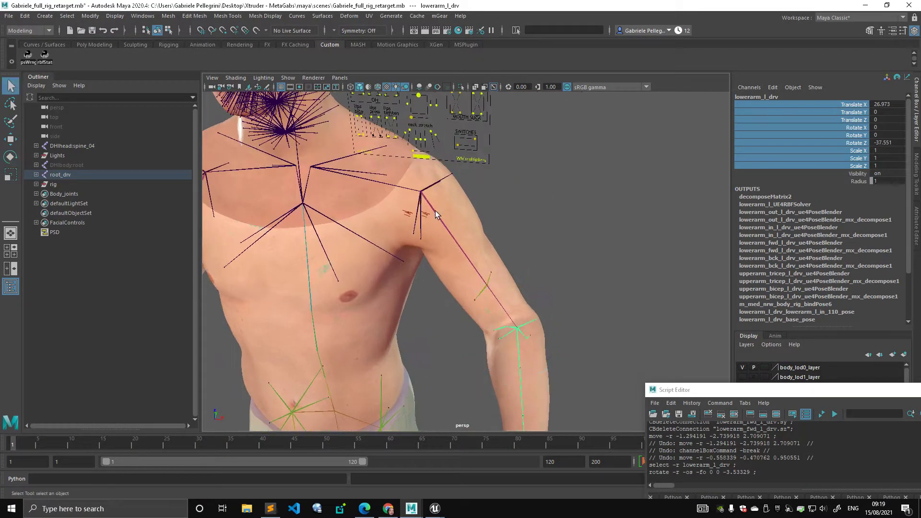
{"action": "left_click", "coordinate": [447, 220]}
{"action": "key", "text": "e"}
{"action": "left_click_drag", "start_coordinate": [446, 230], "coordinate": [469, 201], "text": "alt"}
{"action": "right_click_drag", "start_coordinate": [468, 202], "coordinate": [500, 238], "text": "alt"}
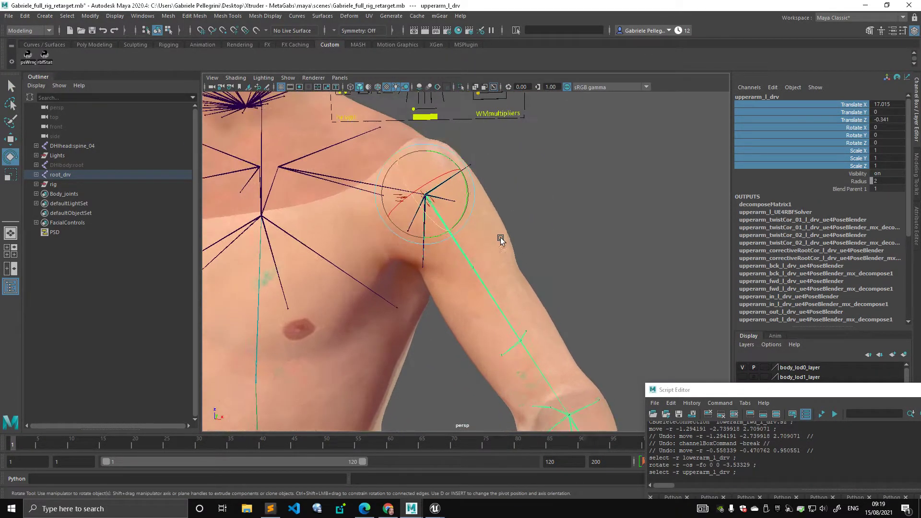
{"action": "left_click_drag", "start_coordinate": [500, 239], "coordinate": [447, 233], "text": "alt"}
{"action": "left_click_drag", "start_coordinate": [446, 251], "coordinate": [424, 246], "text": "alt"}
{"action": "left_click_drag", "start_coordinate": [462, 199], "coordinate": [485, 194]}
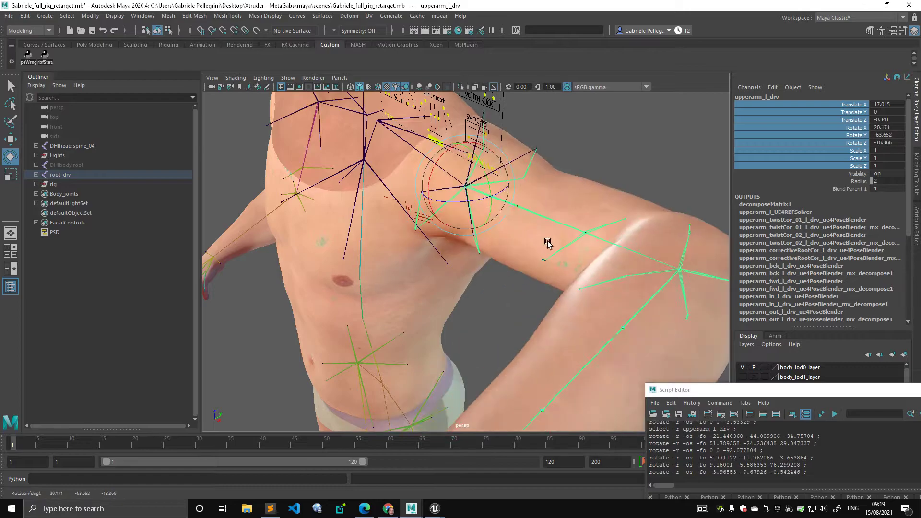
- Select the left calf driver joint and bend the knee slightly to about -13.1 degrees on Z
{"action": "right_click_drag", "start_coordinate": [549, 243], "coordinate": [396, 234], "text": "alt"}
{"action": "middle_click_drag", "start_coordinate": [396, 234], "coordinate": [399, 141], "text": "alt"}
{"action": "right_click_drag", "start_coordinate": [399, 142], "coordinate": [428, 241], "text": "alt"}
{"action": "key", "text": "q"}
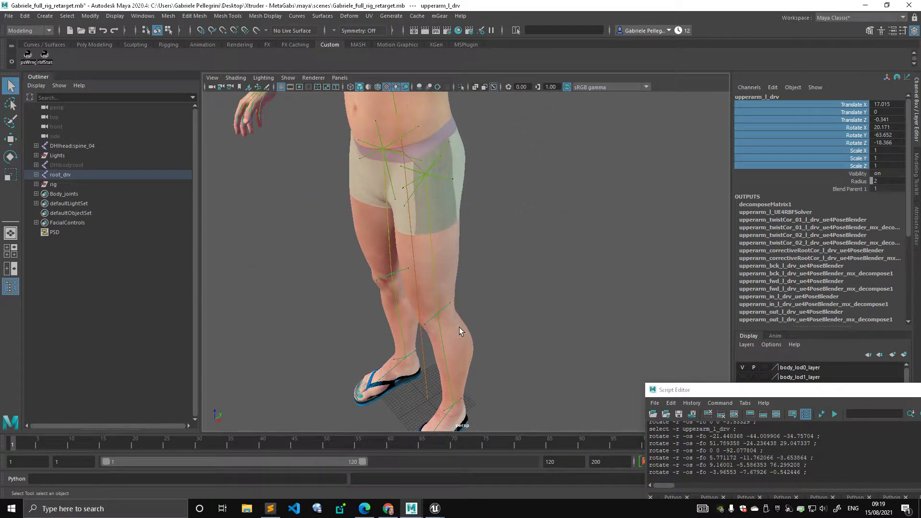
{"action": "left_click", "coordinate": [442, 327]}
{"action": "key", "text": "e"}
{"action": "middle_click_drag", "start_coordinate": [442, 264], "coordinate": [445, 165], "text": "alt"}
{"action": "right_click_drag", "start_coordinate": [445, 166], "coordinate": [482, 216], "text": "alt"}
{"action": "left_click_drag", "start_coordinate": [482, 216], "coordinate": [450, 215], "text": "alt"}
{"action": "middle_click_drag", "start_coordinate": [451, 215], "coordinate": [361, 196], "text": "alt"}
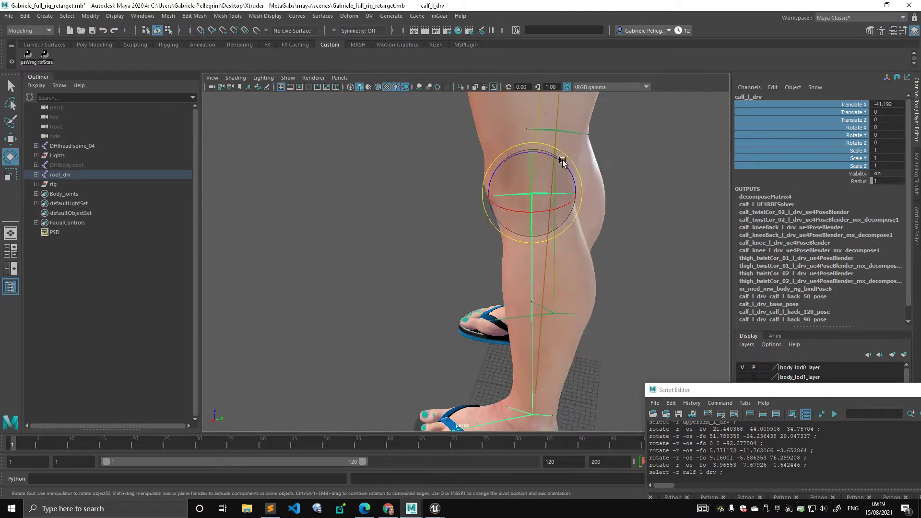
{"action": "mouse_move", "coordinate": [557, 159]}
{"action": "left_mouse_down"}
{"action": "mouse_move", "coordinate": [495, 157]}
{"action": "mouse_move", "coordinate": [551, 165]}
{"action": "left_mouse_up"}
- Bend the left knee further by rotating the calf driver joint to about -79 degrees on Z
{"action": "left_click_drag", "start_coordinate": [537, 182], "coordinate": [506, 144], "text": "alt"}
{"action": "middle_click_drag", "start_coordinate": [506, 144], "coordinate": [438, 159], "text": "alt"}
{"action": "right_click_drag", "start_coordinate": [438, 160], "coordinate": [494, 260], "text": "alt"}
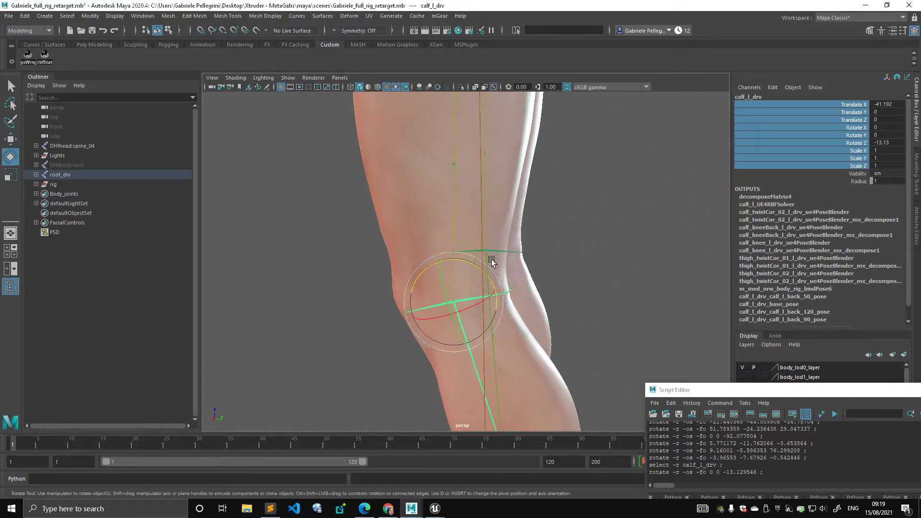
{"action": "left_click_drag", "start_coordinate": [494, 261], "coordinate": [434, 268]}
- Set the radius of the left calf's UE4 RBF solver to 0
{"action": "left_click", "coordinate": [788, 206]}
{"action": "left_click", "coordinate": [861, 205]}
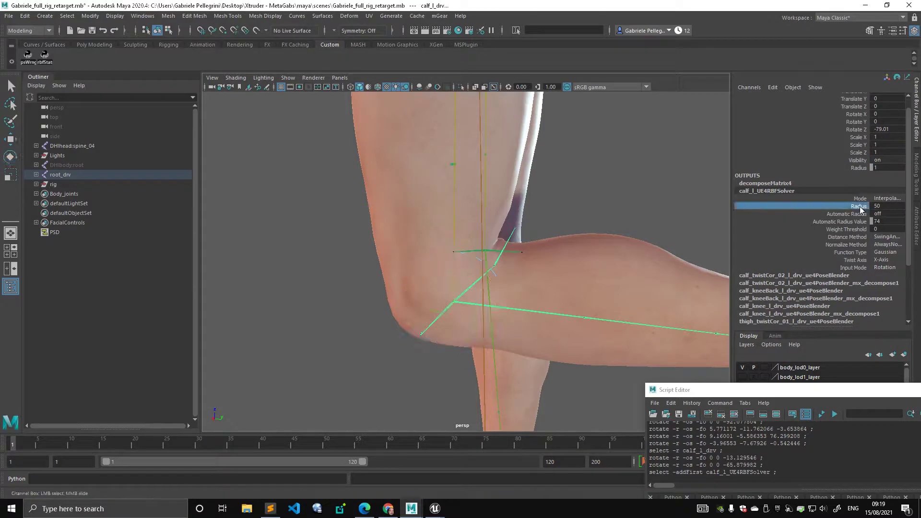
{"action": "left_click", "coordinate": [888, 206]}
{"action": "type", "text": "0"}
{"action": "key", "text": "Return"}
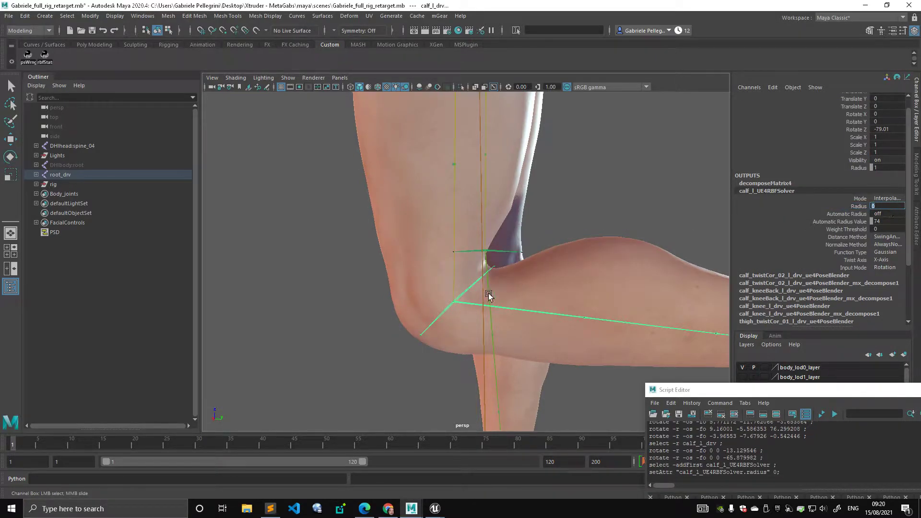
- Rotate the left calf driver joint to about -69 degrees on Z with its knee correctives disabled
{"action": "scroll", "coordinate": [488, 292], "scroll_direction": "down", "scroll_amount": 1}
{"action": "middle_click_drag", "start_coordinate": [498, 240], "coordinate": [495, 223], "text": "alt"}
{"action": "key", "text": "e"}
{"action": "left_click_drag", "start_coordinate": [476, 249], "coordinate": [666, 235]}
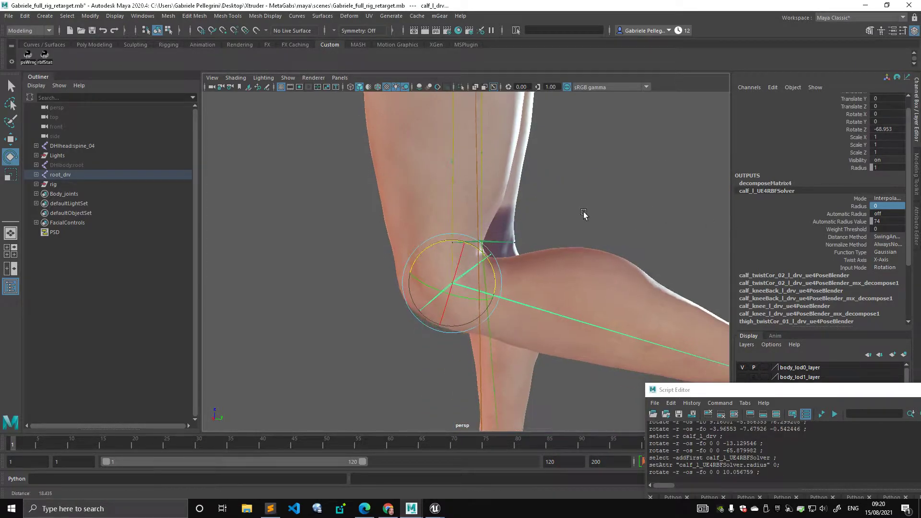
- Undo the last calf rotation and the RBF solver radius change
{"action": "key", "text": "ctrl+z"}
{"action": "key", "text": "ctrl+z"}
{"action": "scroll", "coordinate": [473, 215], "scroll_direction": "up", "scroll_amount": 5}
{"action": "scroll", "coordinate": [474, 215], "scroll_direction": "down", "scroll_amount": 4}
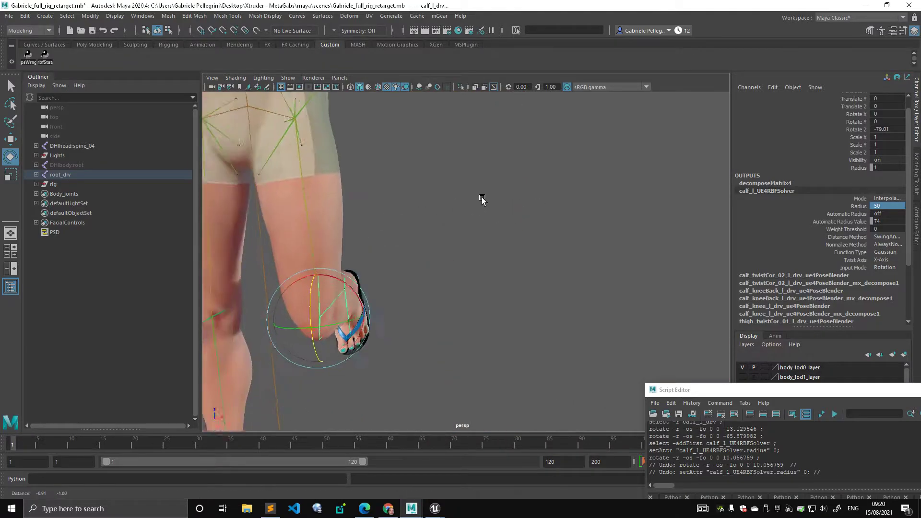
- Reset the left calf driver joint's Z rotation to 0
{"action": "left_click", "coordinate": [889, 130]}
{"action": "type", "text": "0"}
{"action": "key", "text": "Return"}
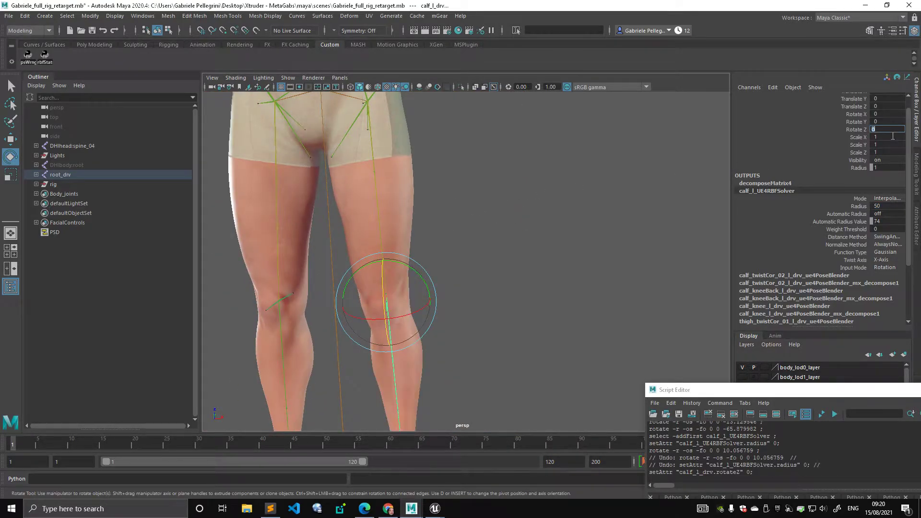
- Lower the left arm by rotating the upper-arm driver joint about 57.6 degrees around its Y axis, and clear the selection
{"action": "right_click_drag", "start_coordinate": [605, 161], "coordinate": [448, 148], "text": "alt"}
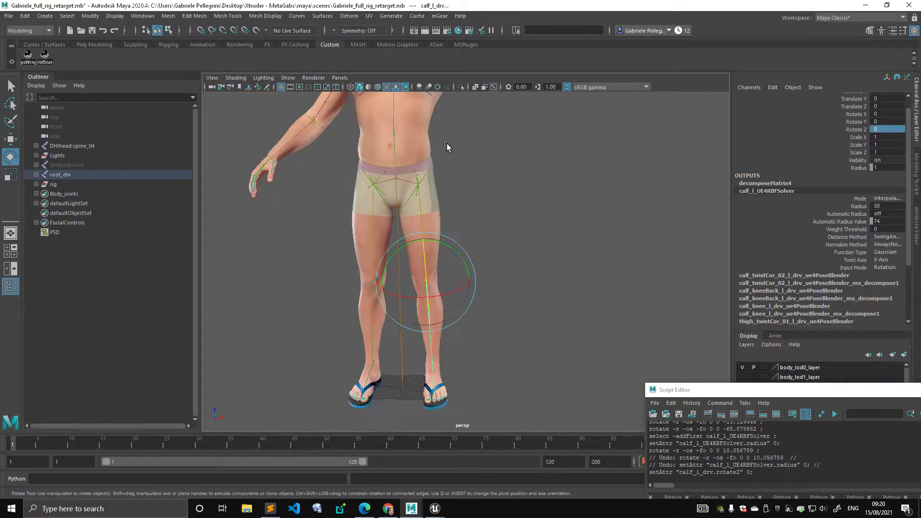
{"action": "middle_click_drag", "start_coordinate": [448, 148], "coordinate": [491, 343], "text": "alt"}
{"action": "right_click_drag", "start_coordinate": [491, 343], "coordinate": [579, 296], "text": "alt"}
{"action": "middle_click_drag", "start_coordinate": [579, 296], "coordinate": [551, 264], "text": "alt"}
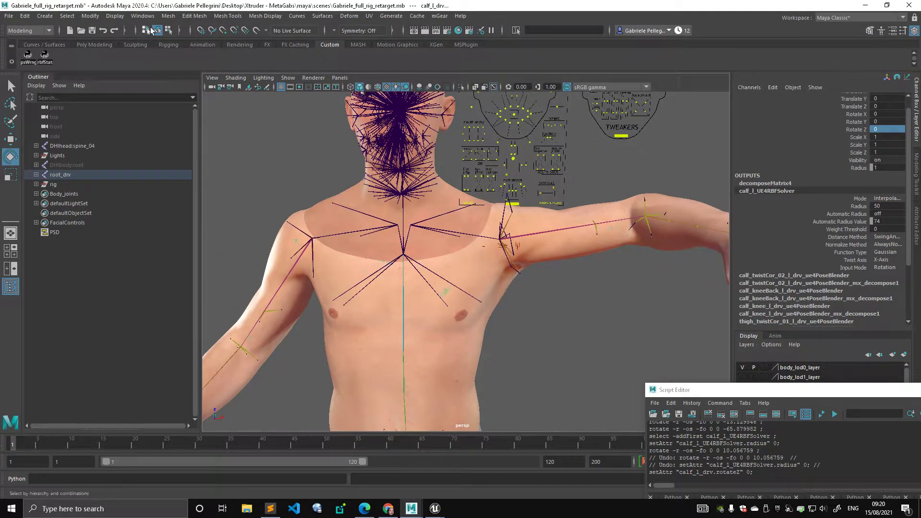
{"action": "left_click", "coordinate": [142, 16]}
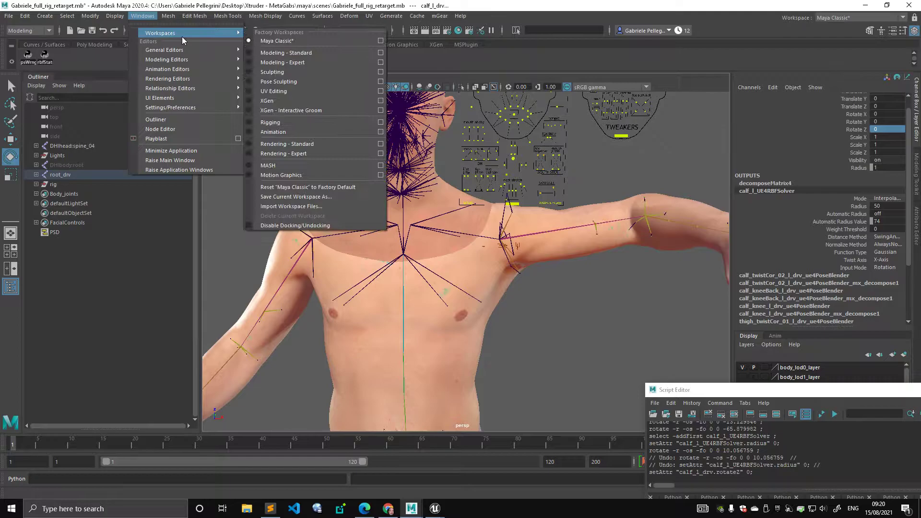
{"action": "left_click", "coordinate": [635, 328]}
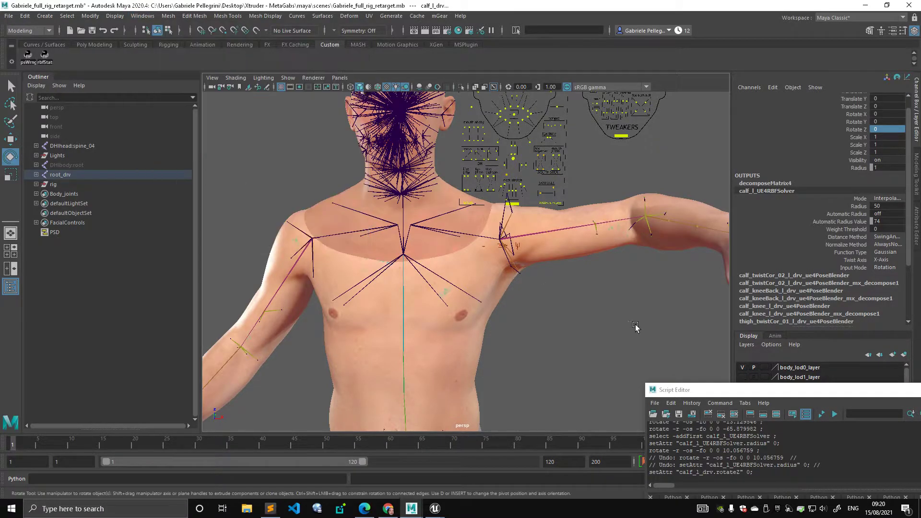
{"action": "scroll", "coordinate": [562, 252], "scroll_direction": "down", "scroll_amount": 1}
{"action": "left_click", "coordinate": [556, 240]}
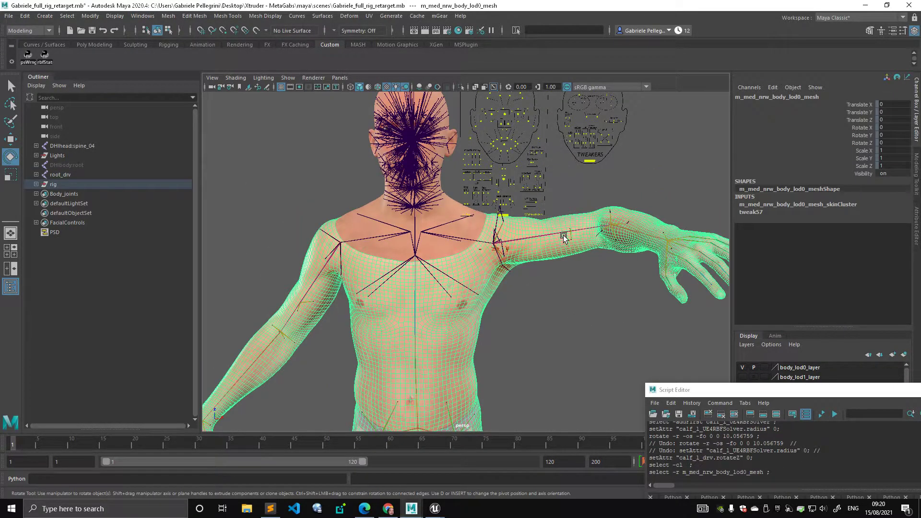
{"action": "left_click", "coordinate": [564, 237]}
{"action": "left_click_drag", "start_coordinate": [511, 205], "coordinate": [602, 251]}
{"action": "left_click", "coordinate": [283, 187]}
- Turn off DAG Objects Only in the Outliner and browse the node list to the UE4 pose blenders
{"action": "left_click", "coordinate": [36, 86]}
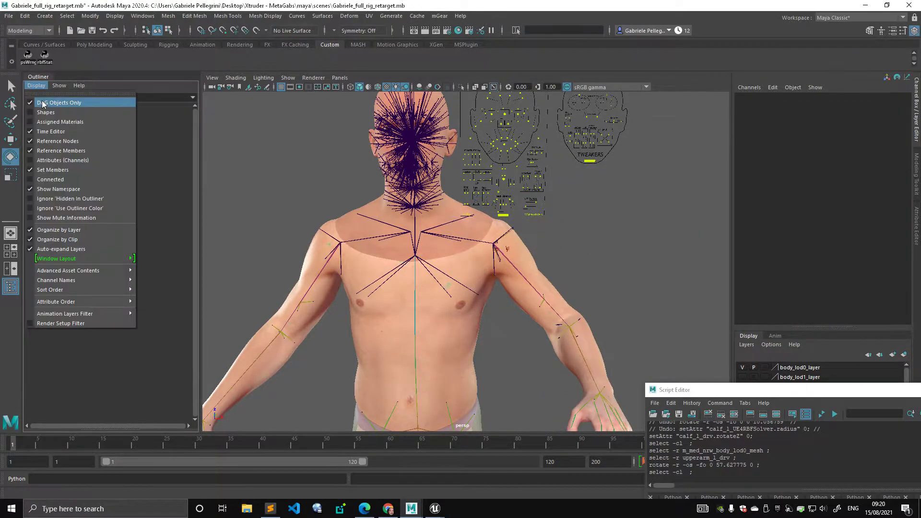
{"action": "left_click", "coordinate": [41, 102]}
{"action": "scroll", "coordinate": [145, 218], "scroll_direction": "down", "scroll_amount": 15}
{"action": "scroll", "coordinate": [146, 217], "scroll_direction": "down", "scroll_amount": 15}
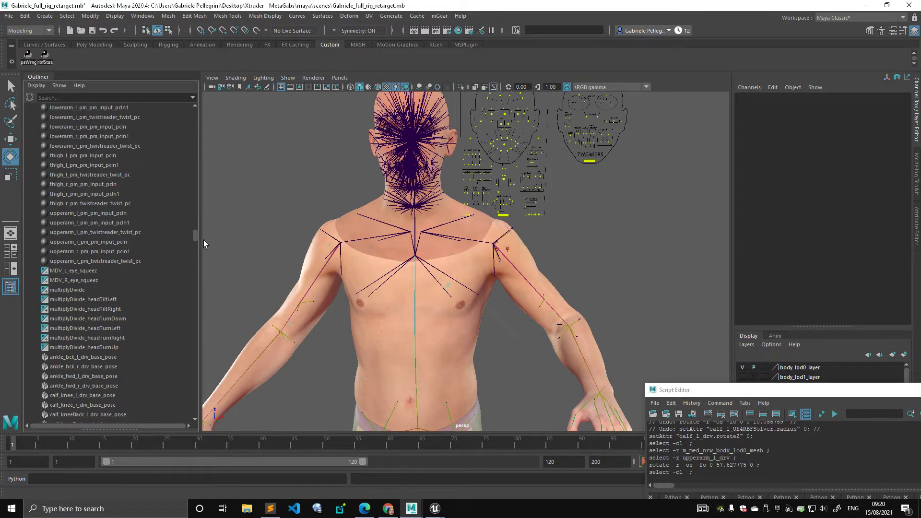
{"action": "left_click_drag", "start_coordinate": [200, 240], "coordinate": [203, 122]}
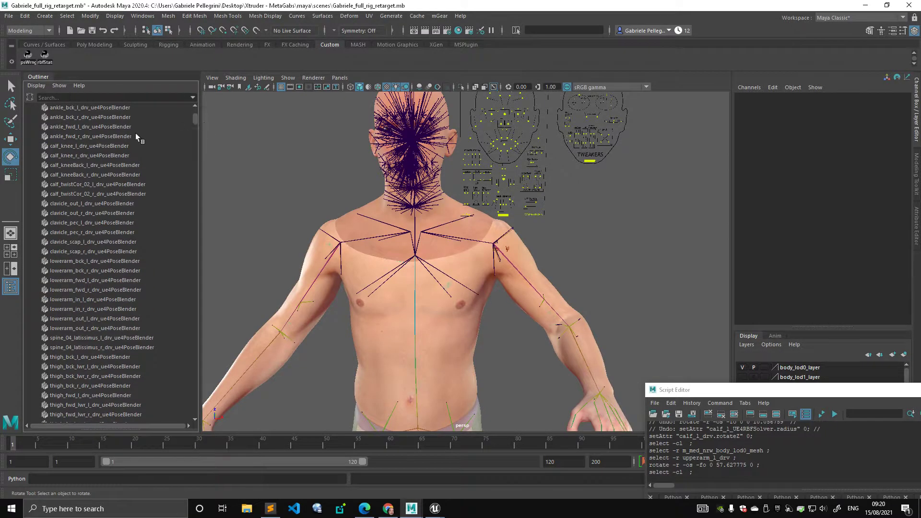
- Inspect the pose blenders from ankle_fwd_l to lowerarm_fwd_r, single out calf_twistCor_02_r's, and browse the remaining solver, expression and pose nodes
{"action": "left_click_drag", "start_coordinate": [135, 127], "coordinate": [157, 281]}
{"action": "middle_click_drag", "start_coordinate": [396, 251], "coordinate": [352, 306], "text": "alt"}
{"action": "scroll", "coordinate": [350, 293], "scroll_direction": "up", "scroll_amount": 2}
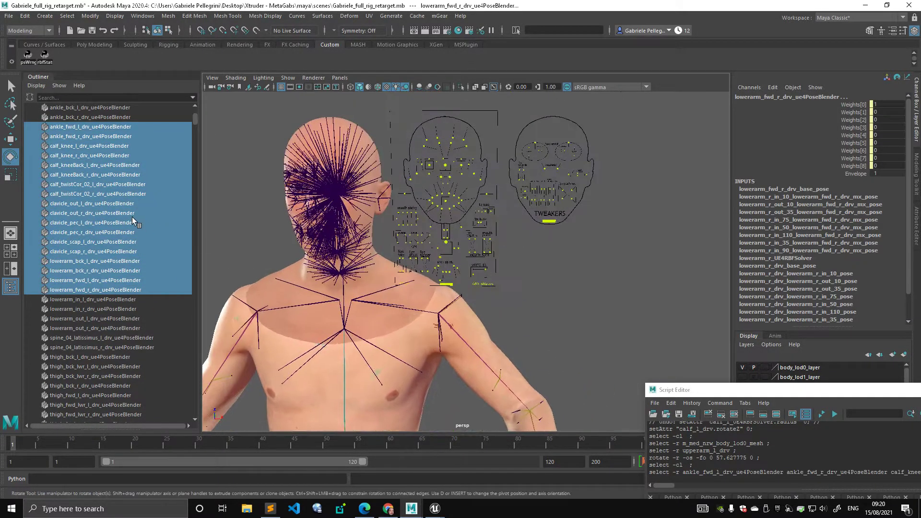
{"action": "left_click", "coordinate": [131, 195]}
{"action": "scroll", "coordinate": [142, 226], "scroll_direction": "down", "scroll_amount": 10}
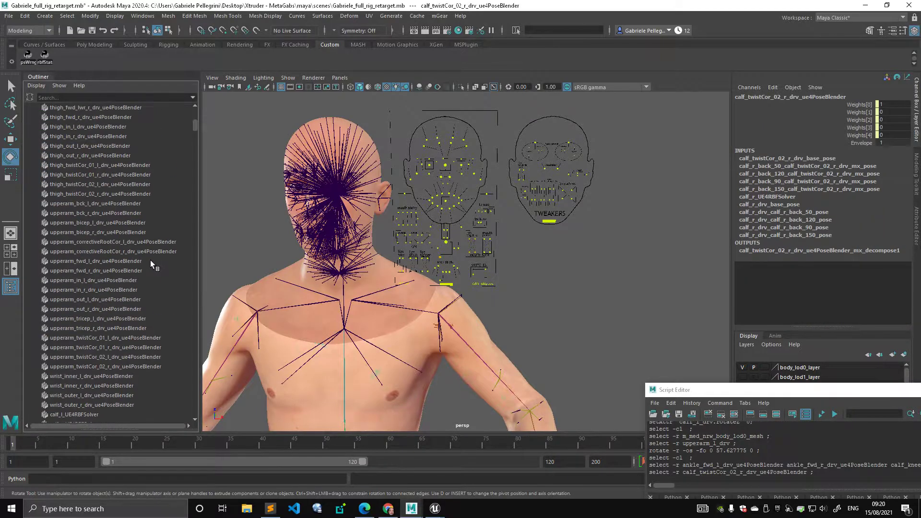
{"action": "scroll", "coordinate": [148, 263], "scroll_direction": "down", "scroll_amount": 15}
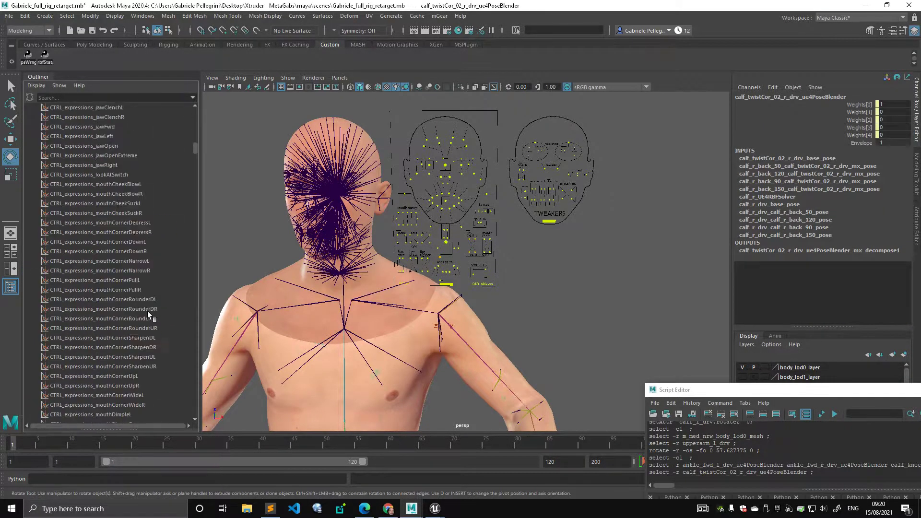
{"action": "scroll", "coordinate": [152, 320], "scroll_direction": "down", "scroll_amount": 15}
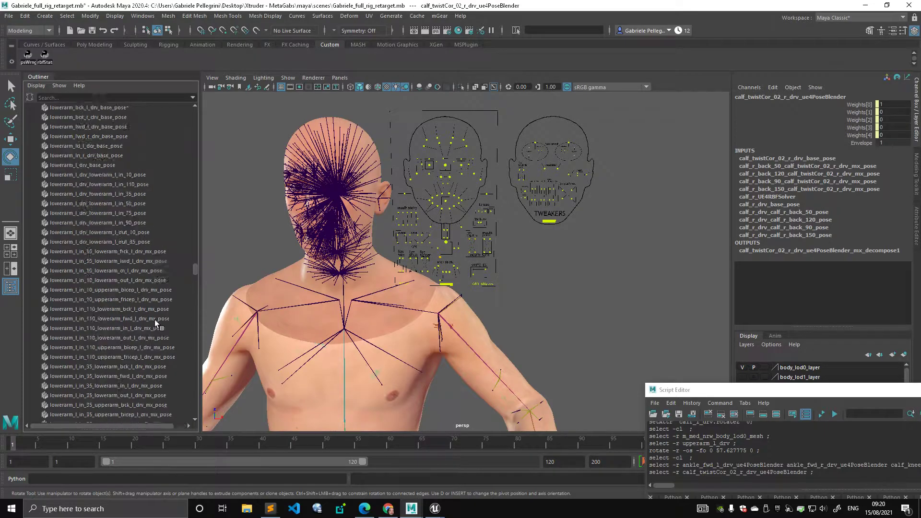
{"action": "scroll", "coordinate": [158, 324], "scroll_direction": "down", "scroll_amount": 20}
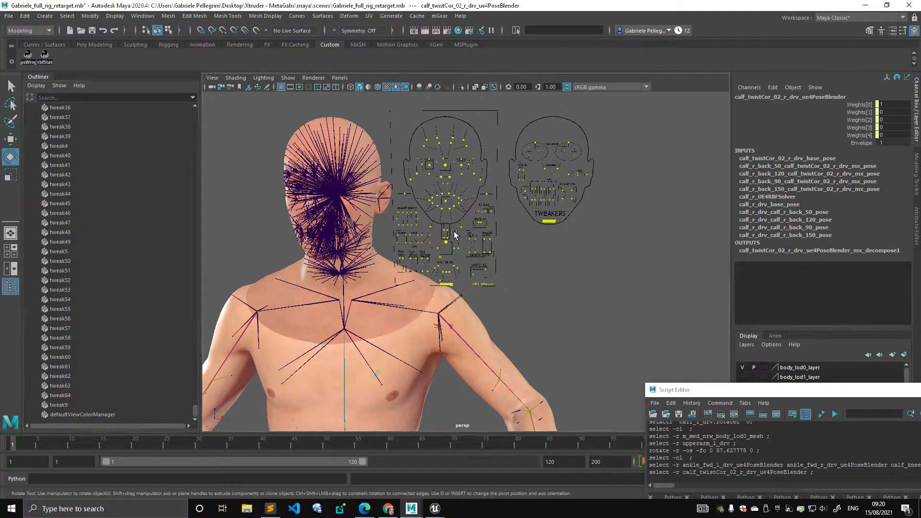
- Select the body mesh and examine its wireframe along the lowered left arm and bent elbow
{"action": "left_click", "coordinate": [467, 301]}
{"action": "left_click", "coordinate": [467, 308]}
{"action": "middle_click_drag", "start_coordinate": [472, 261], "coordinate": [408, 138], "text": "alt"}
{"action": "scroll", "coordinate": [408, 138], "scroll_direction": "up", "scroll_amount": 3}
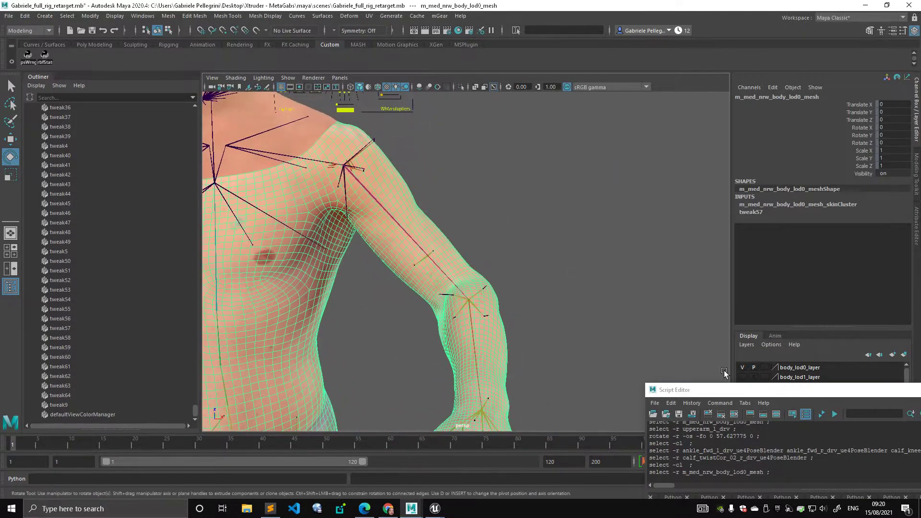
- Run the rbfStat script and enlarge the Script Editor's output area to show its full report
{"action": "left_click_drag", "start_coordinate": [730, 388], "coordinate": [581, 167]}
{"action": "scroll", "coordinate": [296, 163], "scroll_direction": "down", "scroll_amount": 3}
{"action": "scroll", "coordinate": [296, 165], "scroll_direction": "down", "scroll_amount": 3}
{"action": "scroll", "coordinate": [451, 232], "scroll_direction": "up", "scroll_amount": 4}
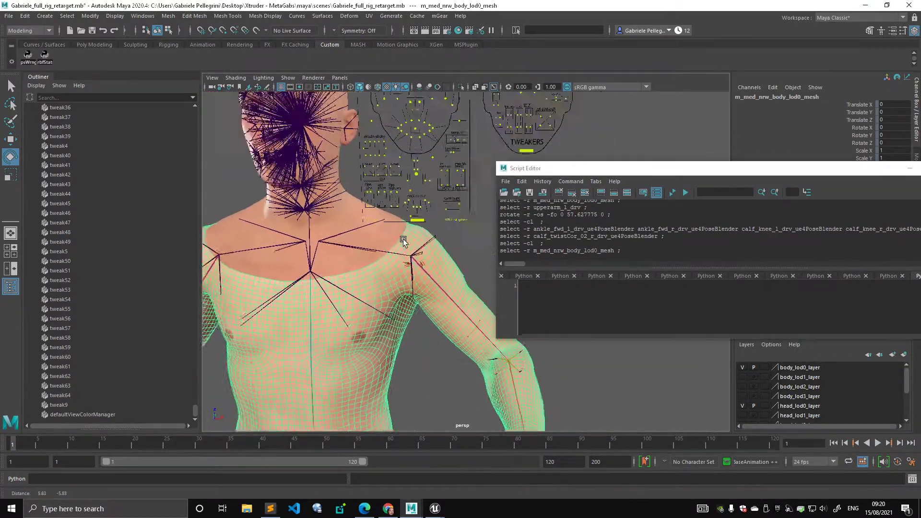
{"action": "left_click", "coordinate": [556, 328]}
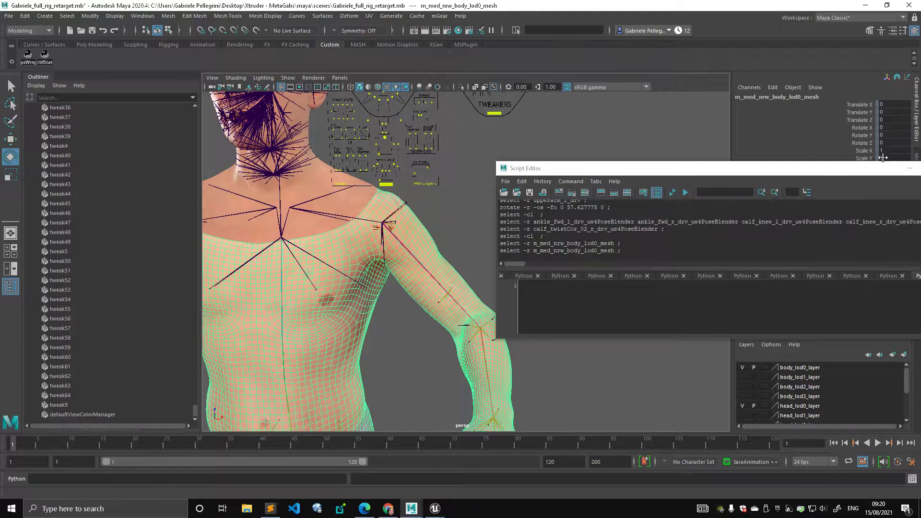
{"action": "left_click", "coordinate": [44, 55]}
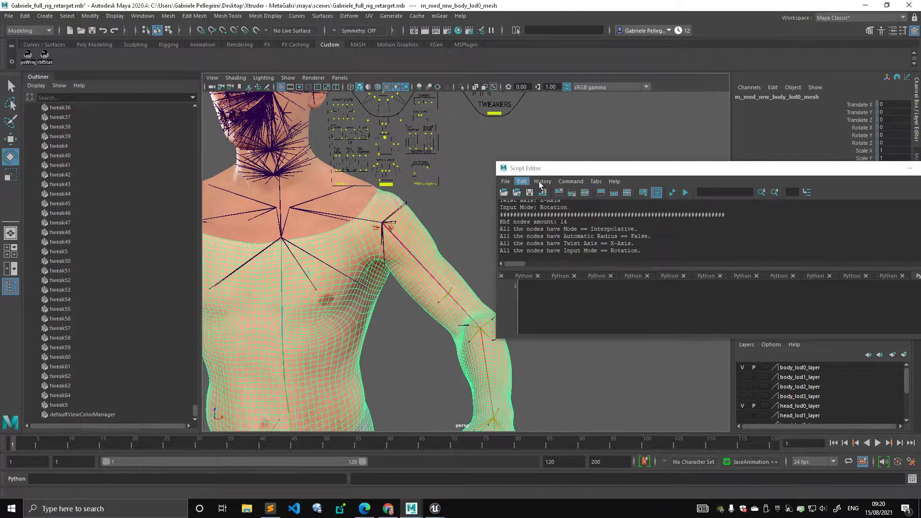
{"action": "left_click_drag", "start_coordinate": [544, 162], "coordinate": [545, 57]}
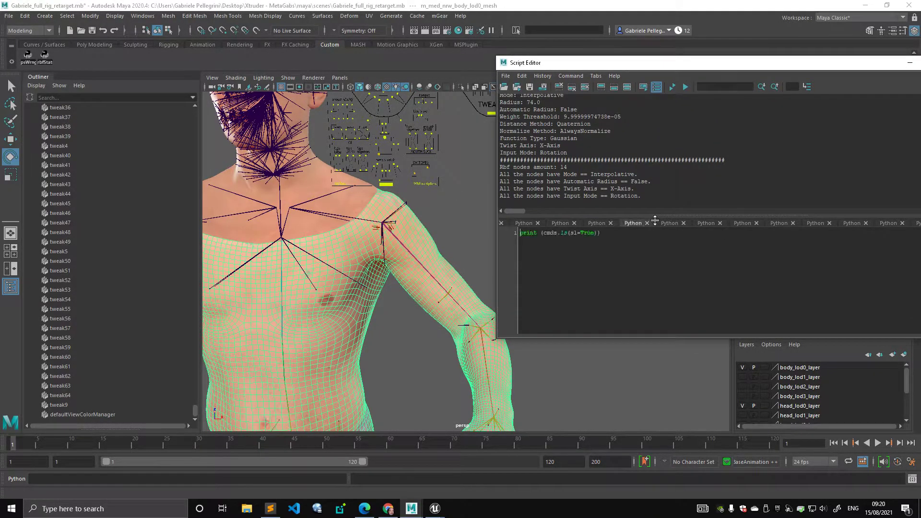
{"action": "left_click_drag", "start_coordinate": [653, 216], "coordinate": [676, 428]}
- Copy the name calf_l_UE4RBFSolver from the report and select that solver node by name
{"action": "scroll", "coordinate": [639, 312], "scroll_direction": "up", "scroll_amount": 20}
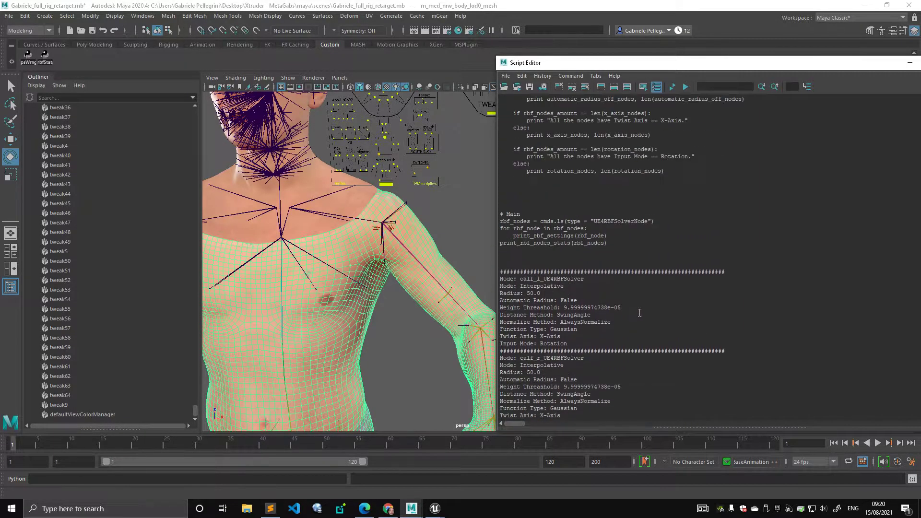
{"action": "scroll", "coordinate": [637, 306], "scroll_direction": "down", "scroll_amount": 5}
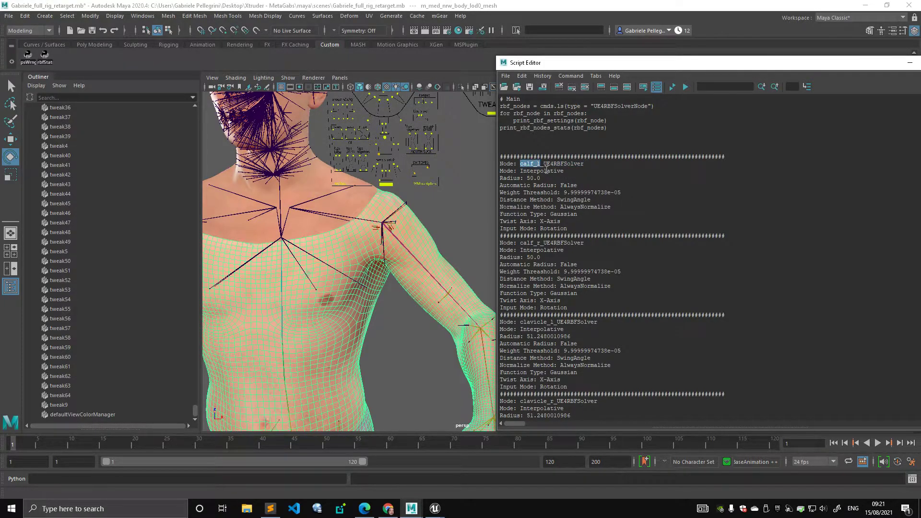
{"action": "right_click_drag", "start_coordinate": [410, 272], "coordinate": [259, 254], "text": "alt"}
{"action": "middle_click_drag", "start_coordinate": [319, 269], "coordinate": [307, 142], "text": "alt"}
{"action": "right_click_drag", "start_coordinate": [307, 142], "coordinate": [357, 184], "text": "alt"}
{"action": "double_click", "coordinate": [571, 163]}
{"action": "key", "text": "ctrl+c"}
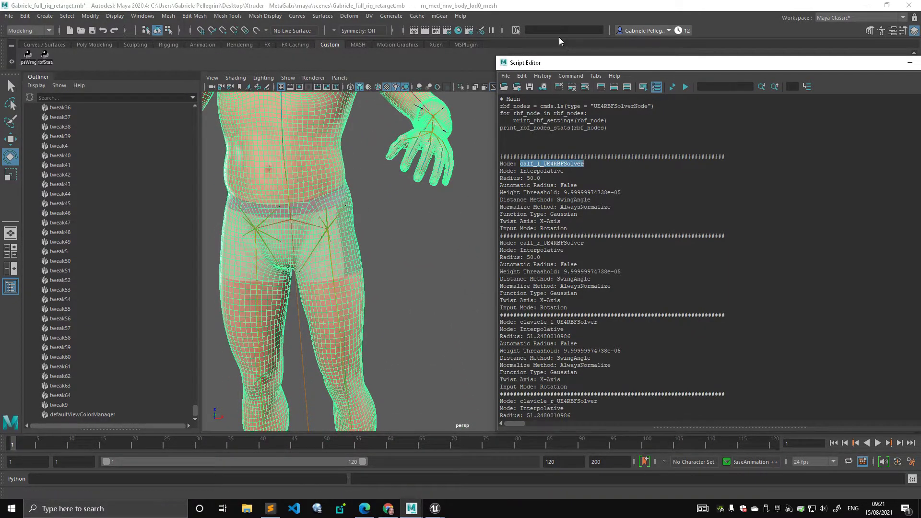
{"action": "left_click", "coordinate": [562, 31]}
{"action": "key", "text": "ctrl+v"}
{"action": "key", "text": "Return"}
{"action": "left_click_drag", "start_coordinate": [594, 65], "coordinate": [553, 254]}
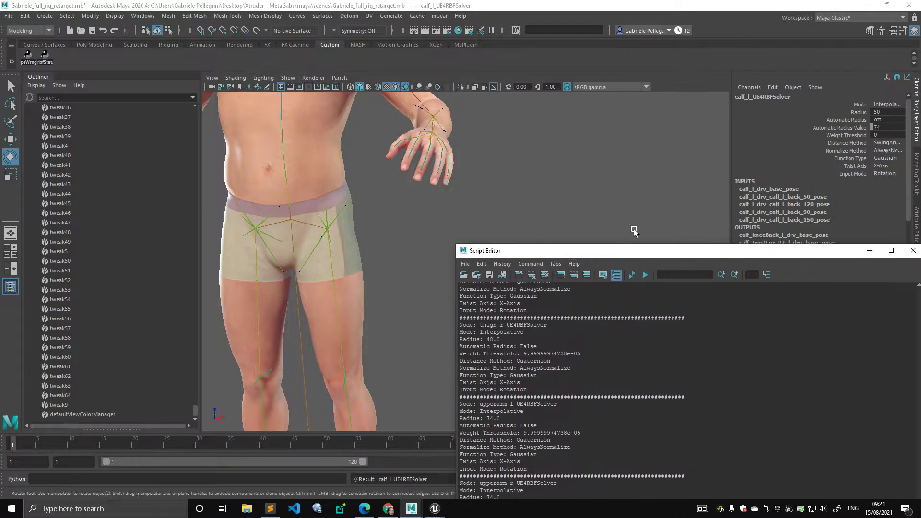
- Inspect the knee and calf joints alongside the calf_l and calf_r solver settings in the report
{"action": "right_click_drag", "start_coordinate": [357, 228], "coordinate": [275, 230], "text": "alt"}
{"action": "middle_click_drag", "start_coordinate": [276, 230], "coordinate": [276, 140], "text": "alt"}
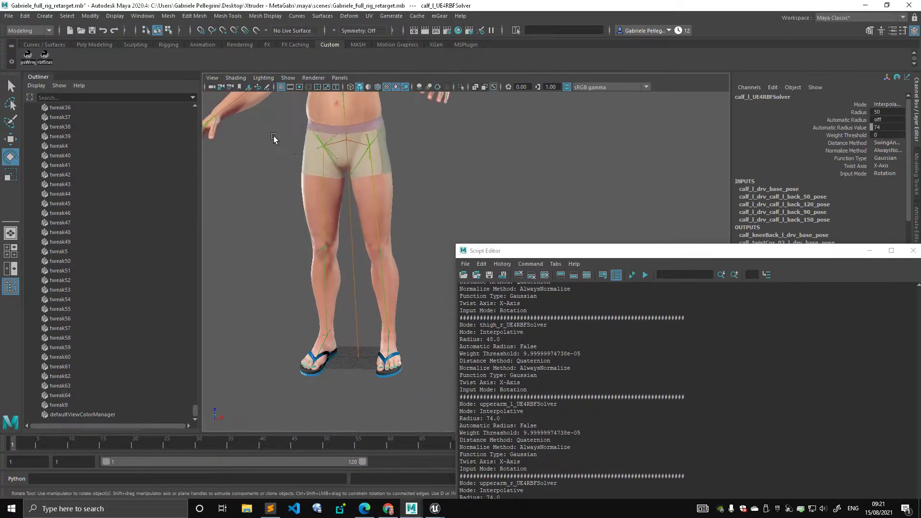
{"action": "right_click_drag", "start_coordinate": [276, 140], "coordinate": [333, 184], "text": "alt"}
{"action": "left_click_drag", "start_coordinate": [334, 185], "coordinate": [456, 204], "text": "alt"}
{"action": "left_click_drag", "start_coordinate": [715, 254], "coordinate": [699, 131]}
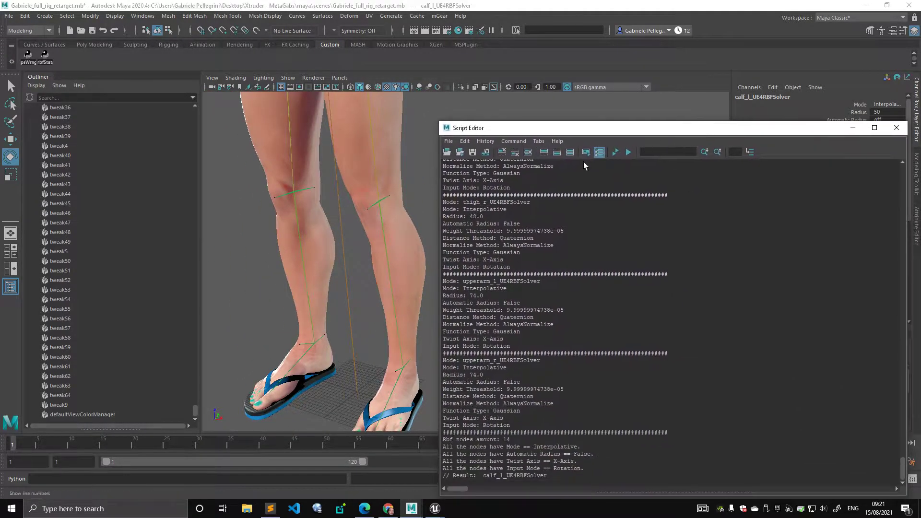
{"action": "scroll", "coordinate": [509, 192], "scroll_direction": "up", "scroll_amount": 20}
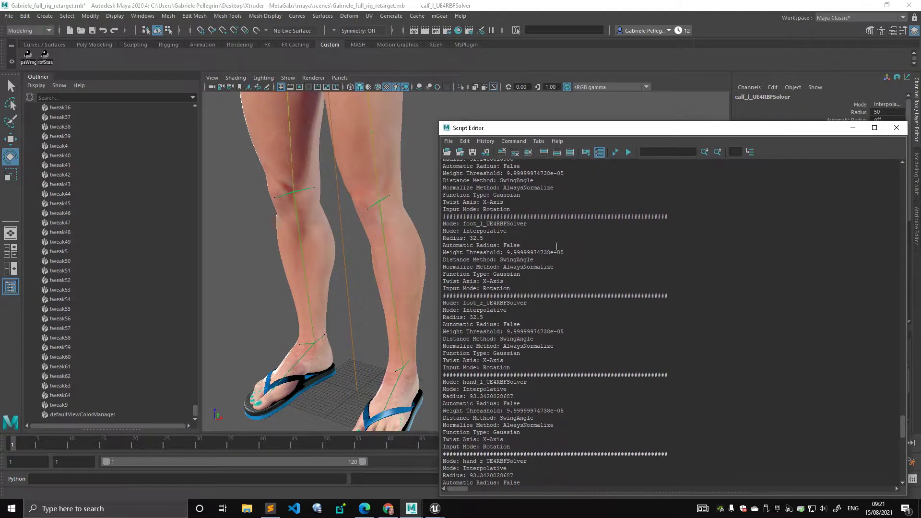
{"action": "scroll", "coordinate": [561, 274], "scroll_direction": "up", "scroll_amount": 15}
{"action": "scroll", "coordinate": [560, 282], "scroll_direction": "down", "scroll_amount": 11}
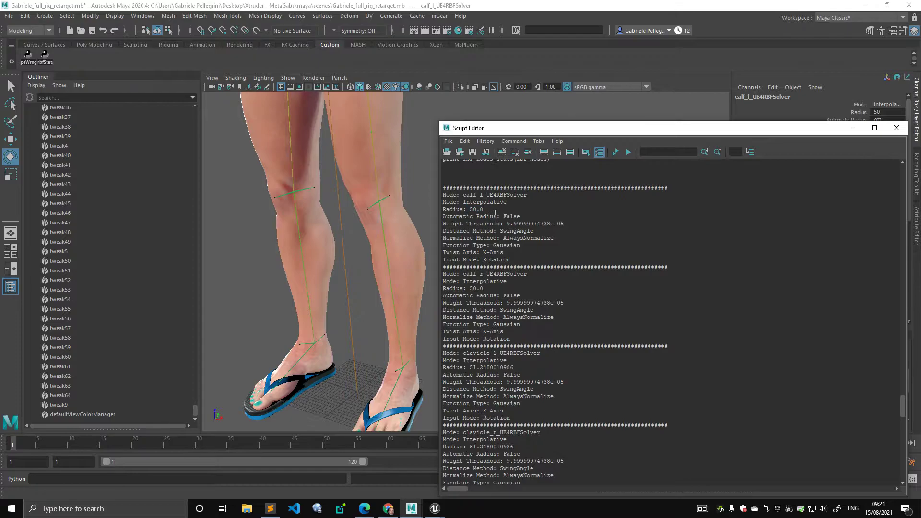
{"action": "left_click_drag", "start_coordinate": [746, 128], "coordinate": [677, 130]}
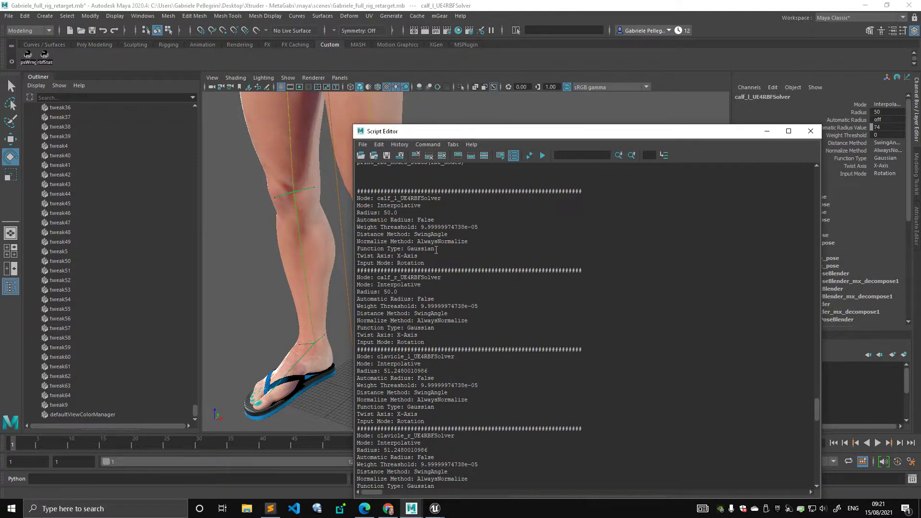
- Review the report's closing summary, highlighting the shared solver settings and the RBF node count
{"action": "scroll", "coordinate": [474, 322], "scroll_direction": "down", "scroll_amount": 20}
{"action": "left_click_drag", "start_coordinate": [483, 132], "coordinate": [468, 25]}
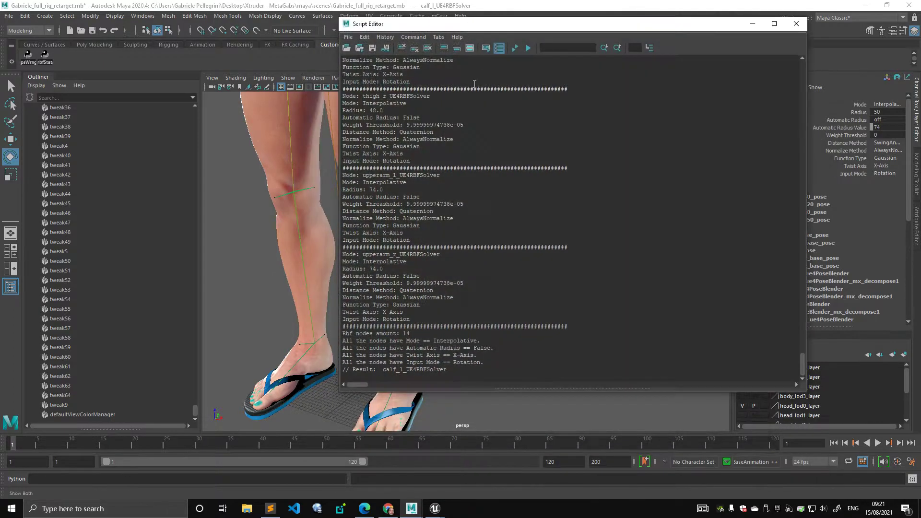
{"action": "left_click_drag", "start_coordinate": [484, 362], "coordinate": [343, 341]}
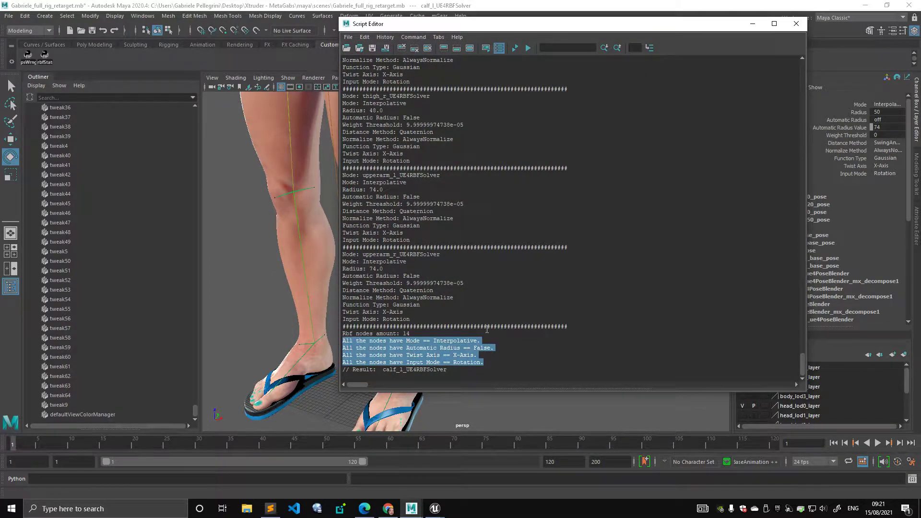
{"action": "left_click", "coordinate": [460, 330]}
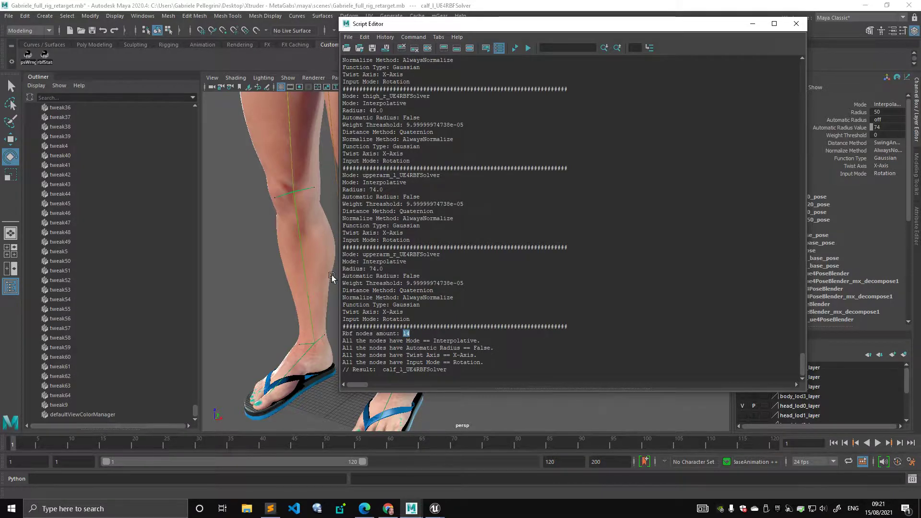
{"action": "left_click_drag", "start_coordinate": [398, 25], "coordinate": [549, 151]}
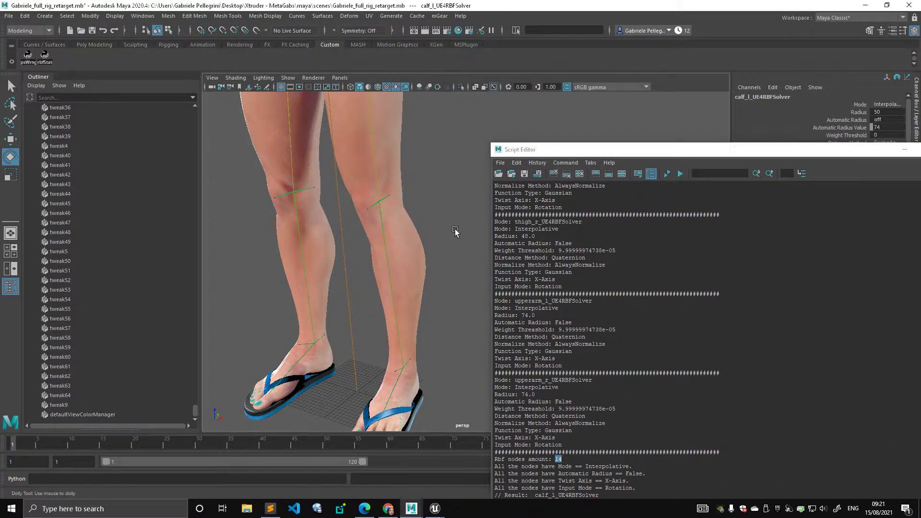
- Examine the joints over the whole body, from the legs and hands up to the shoulders and head
{"action": "right_click_drag", "start_coordinate": [455, 230], "coordinate": [307, 192], "text": "alt"}
{"action": "middle_click_drag", "start_coordinate": [306, 192], "coordinate": [288, 284], "text": "alt"}
{"action": "left_click_drag", "start_coordinate": [288, 284], "coordinate": [388, 228], "text": "alt"}
{"action": "middle_click_drag", "start_coordinate": [388, 228], "coordinate": [357, 242], "text": "alt"}
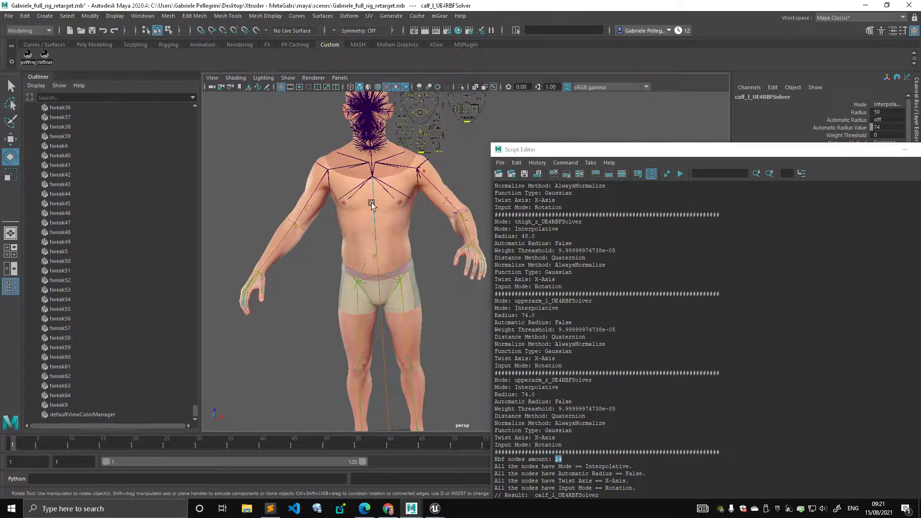
{"action": "middle_click_drag", "start_coordinate": [371, 204], "coordinate": [359, 175], "text": "alt"}
{"action": "right_click_drag", "start_coordinate": [360, 175], "coordinate": [413, 236], "text": "alt"}
{"action": "left_click_drag", "start_coordinate": [569, 151], "coordinate": [602, 89]}
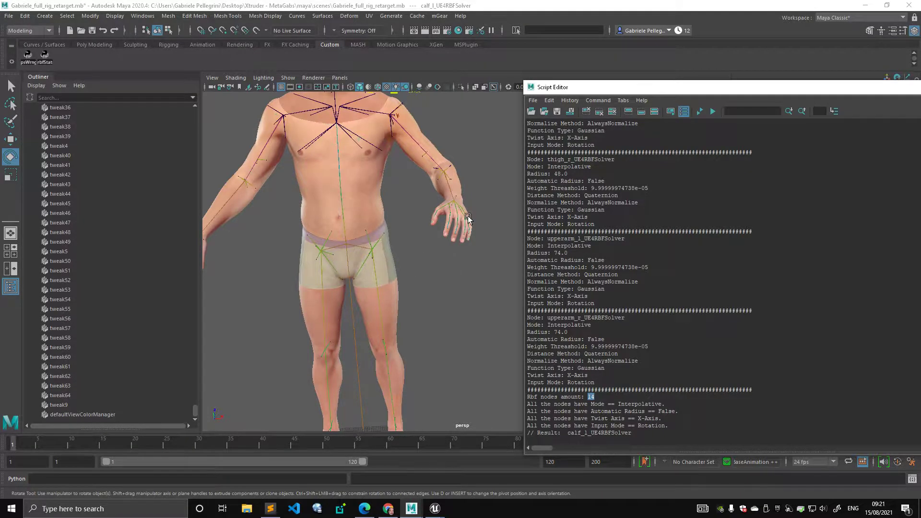
{"action": "left_click_drag", "start_coordinate": [469, 211], "coordinate": [480, 219], "text": "alt"}
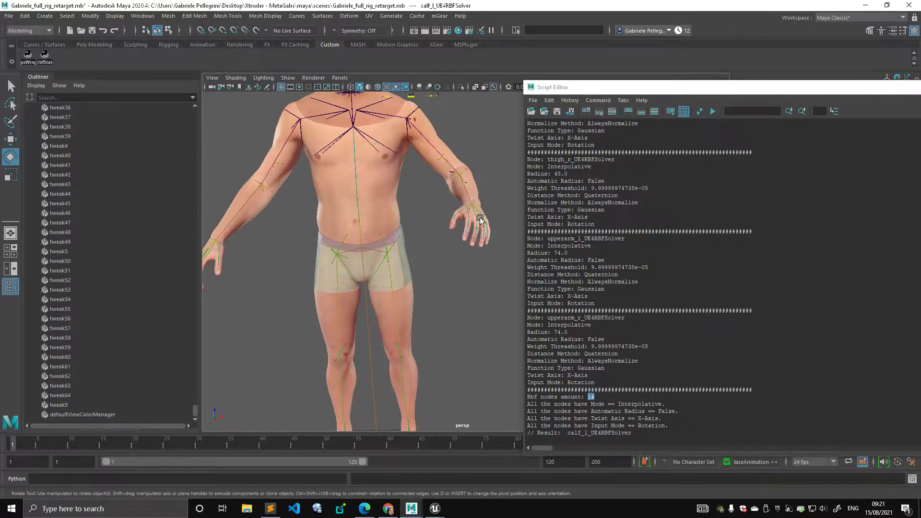
{"action": "right_click_drag", "start_coordinate": [384, 266], "coordinate": [308, 259], "text": "alt"}
{"action": "middle_click_drag", "start_coordinate": [308, 259], "coordinate": [314, 185], "text": "alt"}
{"action": "right_click_drag", "start_coordinate": [314, 185], "coordinate": [336, 225], "text": "alt"}
{"action": "middle_click_drag", "start_coordinate": [337, 226], "coordinate": [349, 323], "text": "alt"}
{"action": "right_click_drag", "start_coordinate": [349, 323], "coordinate": [480, 288], "text": "alt"}
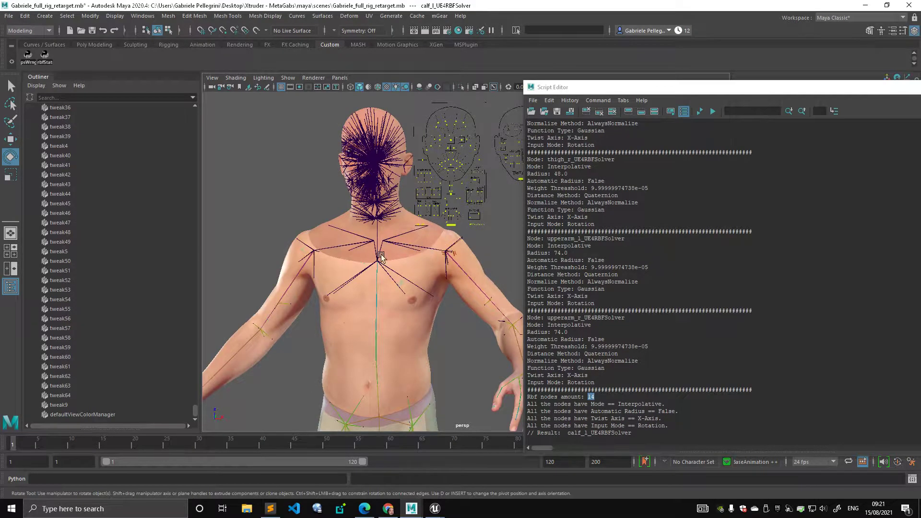
{"action": "right_click_drag", "start_coordinate": [455, 265], "coordinate": [374, 181], "text": "alt"}
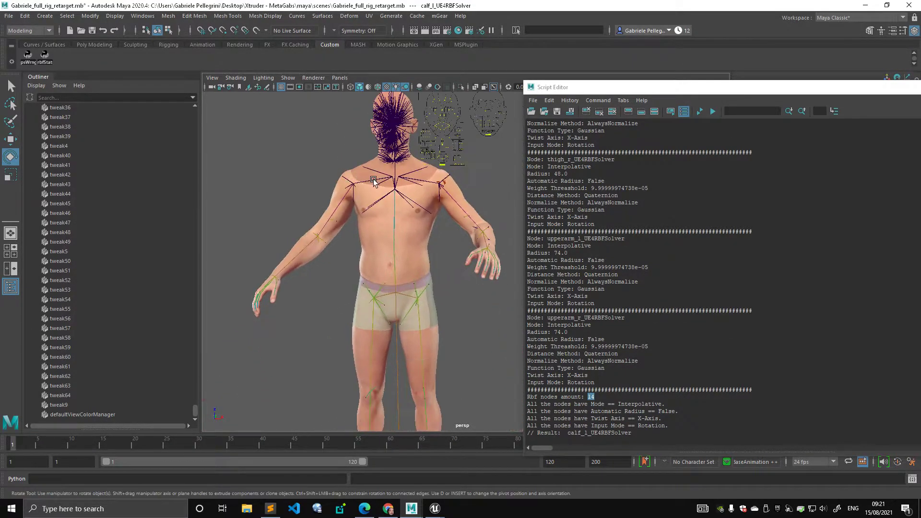
- Read the solver entries in the report from the hands back through the feet and clavicles to the calves, highlighting individual lines
{"action": "scroll", "coordinate": [629, 248], "scroll_direction": "up", "scroll_amount": 10}
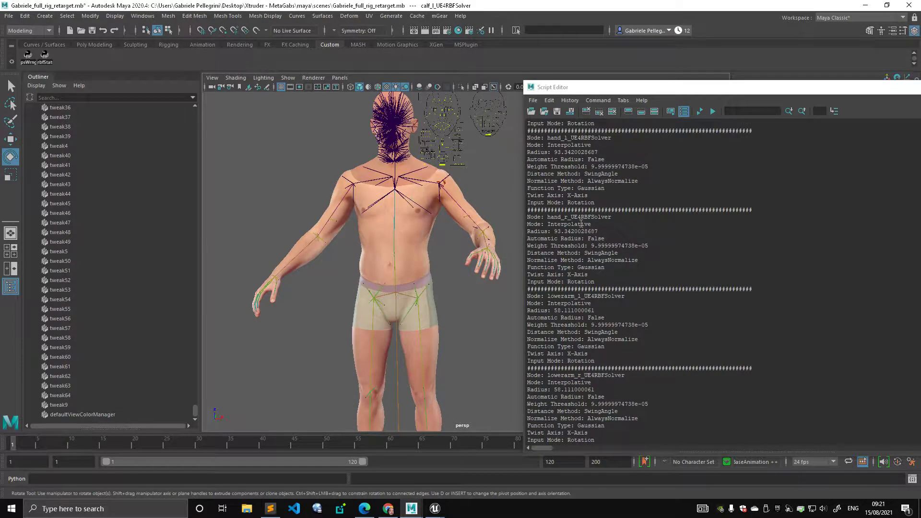
{"action": "double_click", "coordinate": [578, 217]}
{"action": "scroll", "coordinate": [585, 201], "scroll_direction": "up", "scroll_amount": 8}
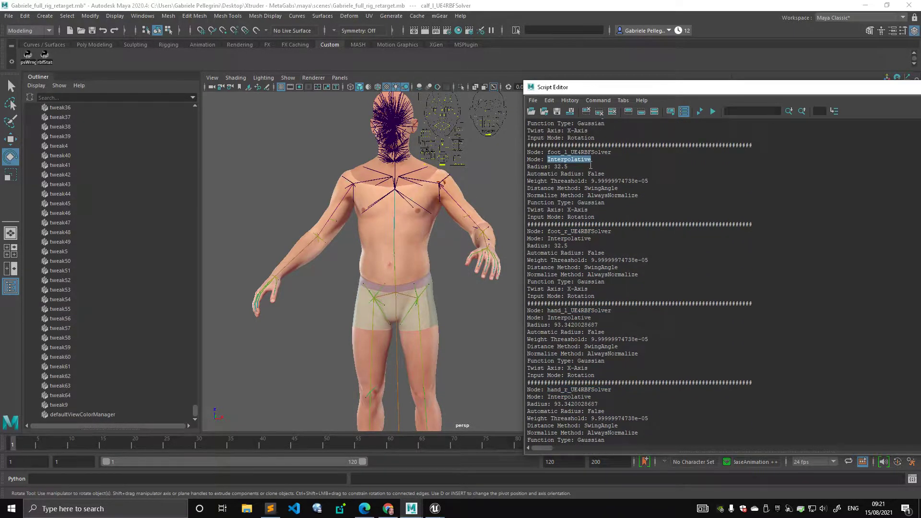
{"action": "left_click_drag", "start_coordinate": [591, 232], "coordinate": [592, 240]}
{"action": "scroll", "coordinate": [596, 211], "scroll_direction": "up", "scroll_amount": 4}
{"action": "double_click", "coordinate": [598, 190]}
{"action": "scroll", "coordinate": [602, 202], "scroll_direction": "up", "scroll_amount": 4}
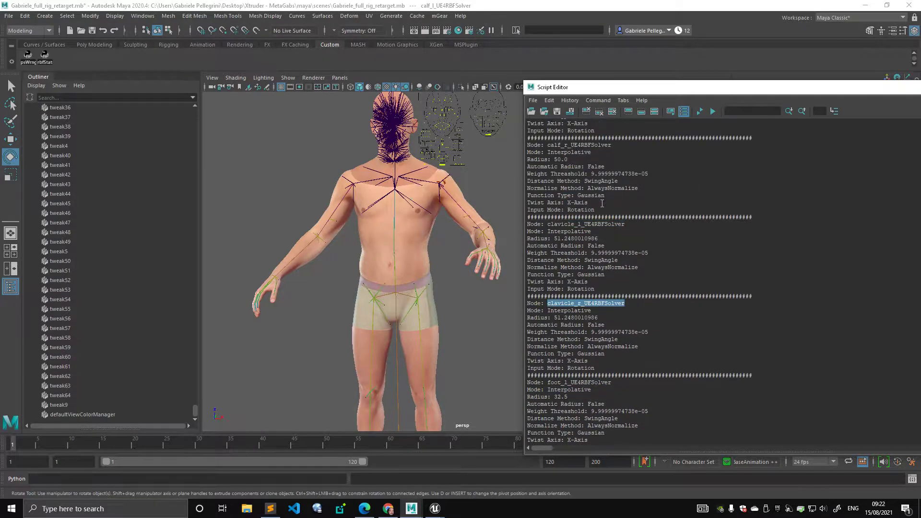
{"action": "double_click", "coordinate": [594, 224]}
{"action": "scroll", "coordinate": [595, 215], "scroll_direction": "up", "scroll_amount": 8}
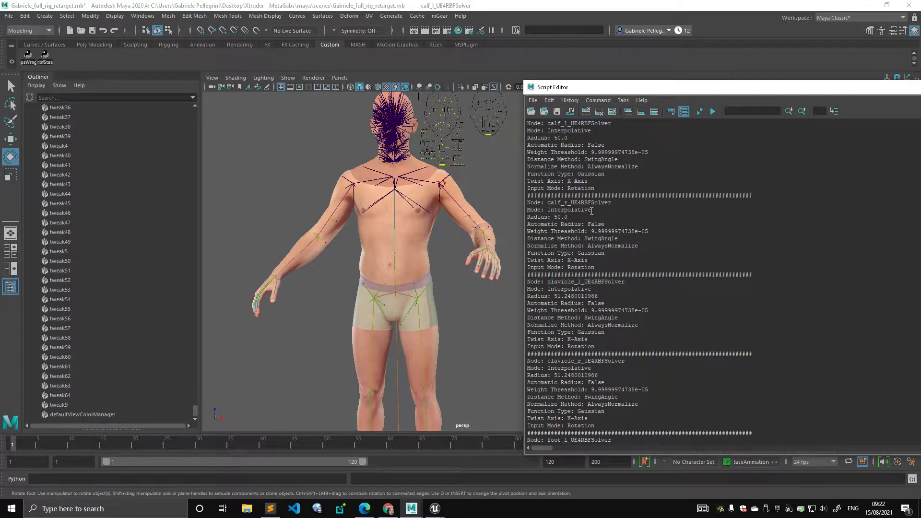
{"action": "double_click", "coordinate": [589, 210]}
{"action": "scroll", "coordinate": [589, 197], "scroll_direction": "up", "scroll_amount": 12}
- Compare the distance methods of the thigh and upper-arm solvers with the other entries in the report
{"action": "scroll", "coordinate": [599, 249], "scroll_direction": "down", "scroll_amount": 20}
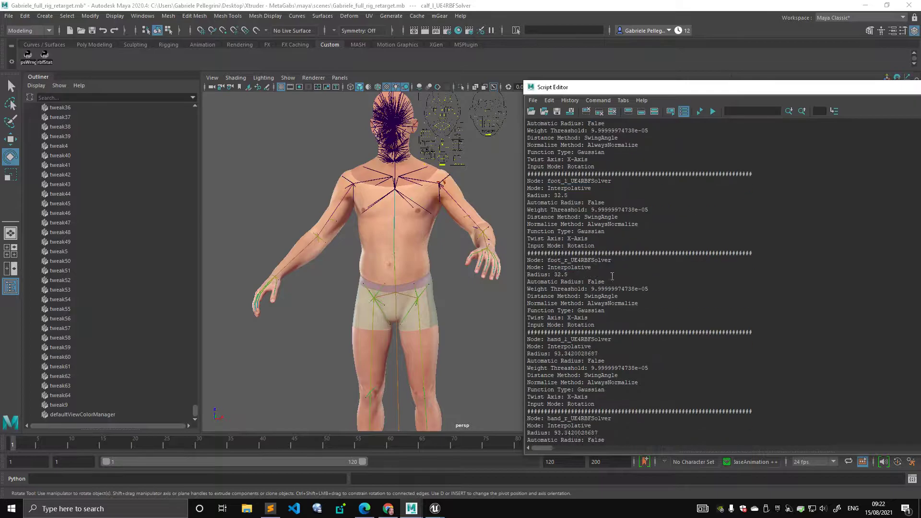
{"action": "scroll", "coordinate": [615, 287], "scroll_direction": "down", "scroll_amount": 2}
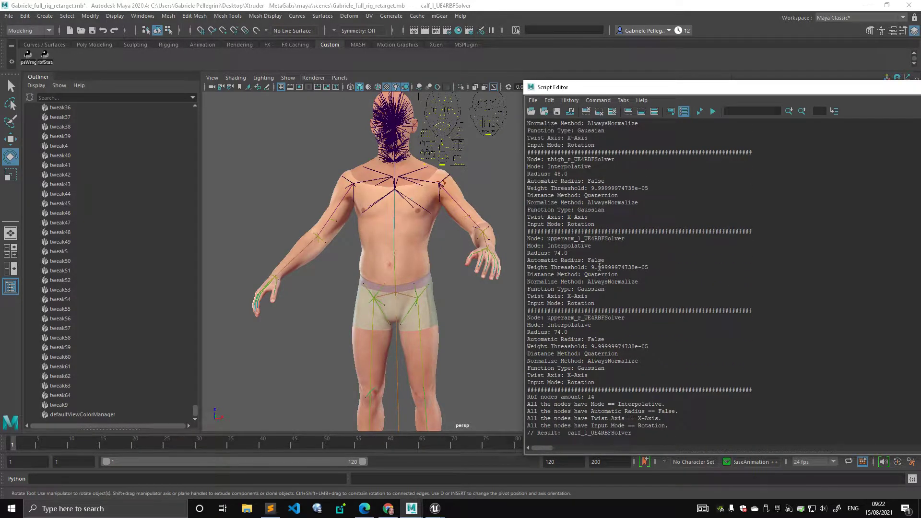
{"action": "scroll", "coordinate": [619, 330], "scroll_direction": "up", "scroll_amount": 3}
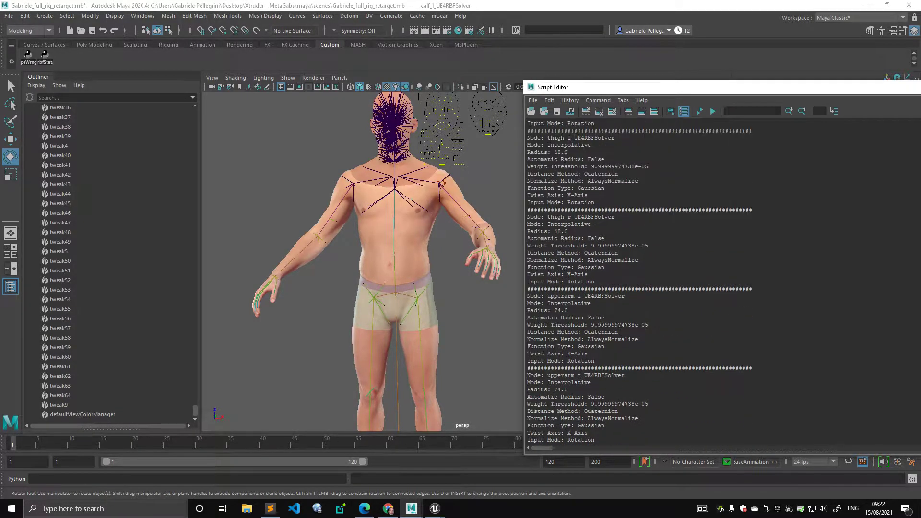
- Try rotating the left lower-arm driver joint about 2.6 degrees around its Z axis, and clear the selection
{"action": "left_click_drag", "start_coordinate": [669, 89], "coordinate": [740, 213]}
{"action": "mouse_move", "coordinate": [504, 200]}
{"action": "left_mouse_down", "text": "alt"}
{"action": "mouse_move", "coordinate": [462, 203]}
{"action": "mouse_move", "coordinate": [504, 206]}
{"action": "left_mouse_up", "text": "alt"}
{"action": "scroll", "coordinate": [508, 206], "scroll_direction": "up", "scroll_amount": 4}
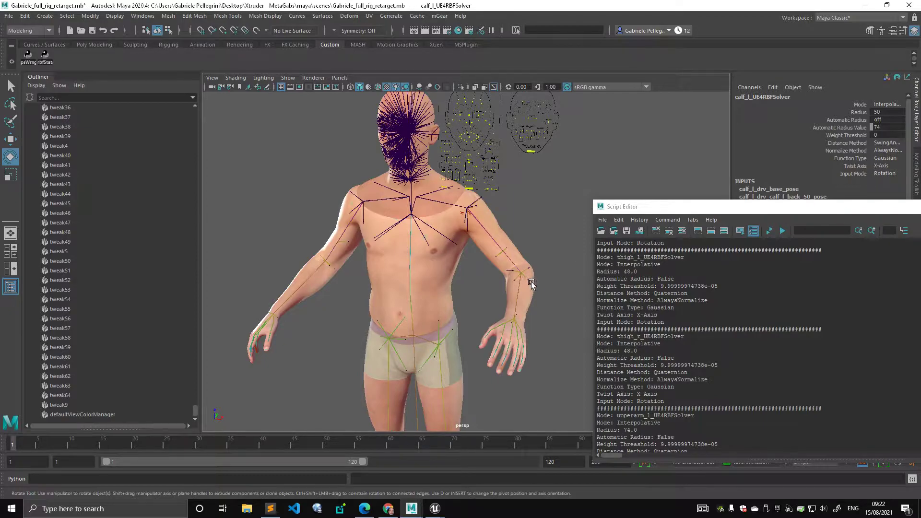
{"action": "left_click", "coordinate": [510, 271]}
{"action": "scroll", "coordinate": [510, 271], "scroll_direction": "up", "scroll_amount": 4}
{"action": "left_click_drag", "start_coordinate": [513, 268], "coordinate": [520, 202], "text": "alt"}
{"action": "key", "text": "ctrl+z"}
{"action": "scroll", "coordinate": [464, 226], "scroll_direction": "down", "scroll_amount": 3}
{"action": "key", "text": "q"}
{"action": "left_click", "coordinate": [526, 177]}
- Select the chest's spine_04_drv driver joint with the overlapping DHIhead joint left out
{"action": "left_click_drag", "start_coordinate": [446, 155], "coordinate": [491, 203], "text": "alt"}
{"action": "middle_click_drag", "start_coordinate": [491, 209], "coordinate": [518, 232], "text": "alt"}
{"action": "scroll", "coordinate": [421, 224], "scroll_direction": "up", "scroll_amount": 1}
{"action": "left_click", "coordinate": [422, 228]}
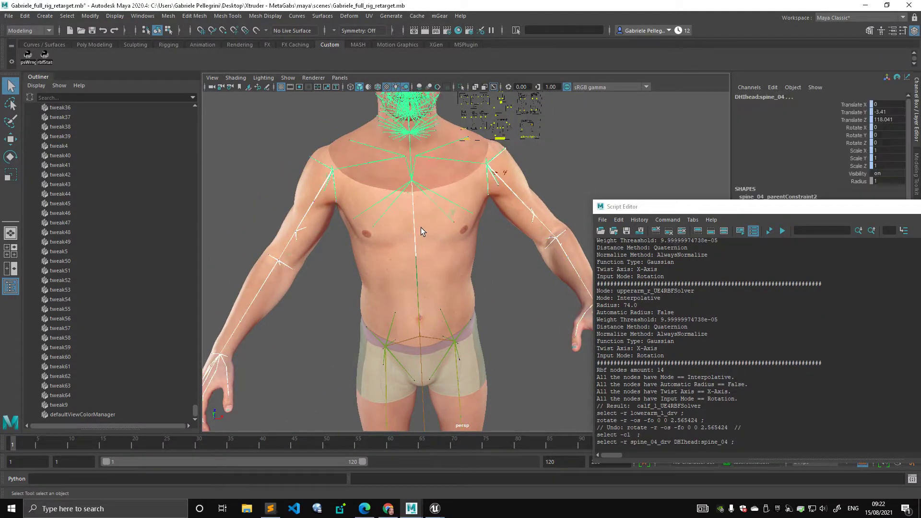
{"action": "left_click", "coordinate": [440, 194]}
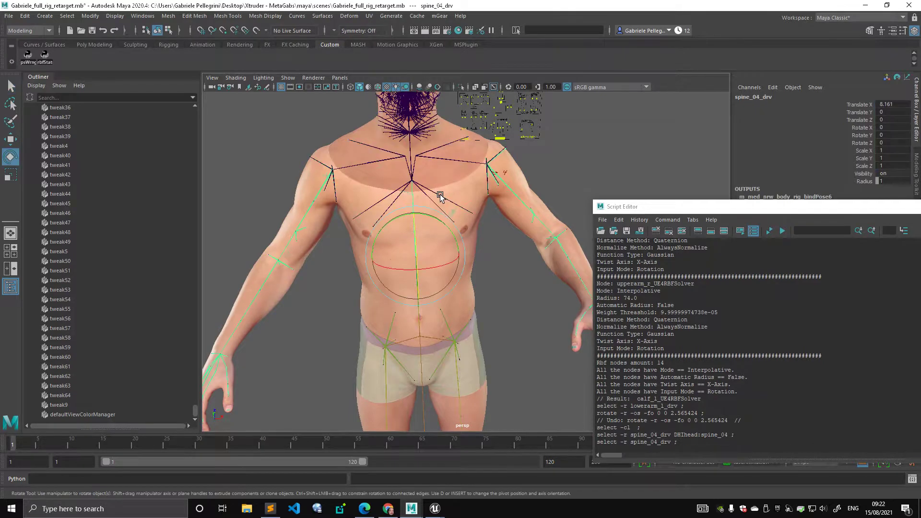
- Select the DHIhead:clavicle_l joint and try rotating it about -3.2 degrees around its Y axis
{"action": "left_click", "coordinate": [467, 169]}
{"action": "left_click", "coordinate": [472, 169]}
{"action": "left_click", "coordinate": [475, 163]}
{"action": "middle_click_drag", "start_coordinate": [477, 165], "coordinate": [481, 234], "text": "alt"}
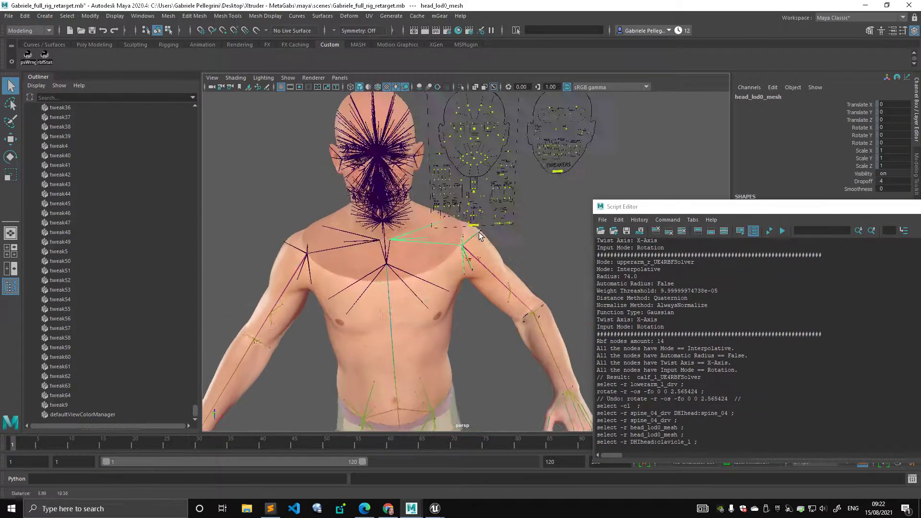
{"action": "right_click_drag", "start_coordinate": [481, 233], "coordinate": [558, 201], "text": "alt"}
{"action": "key", "text": "e"}
{"action": "left_click_drag", "start_coordinate": [482, 199], "coordinate": [474, 199], "text": "alt"}
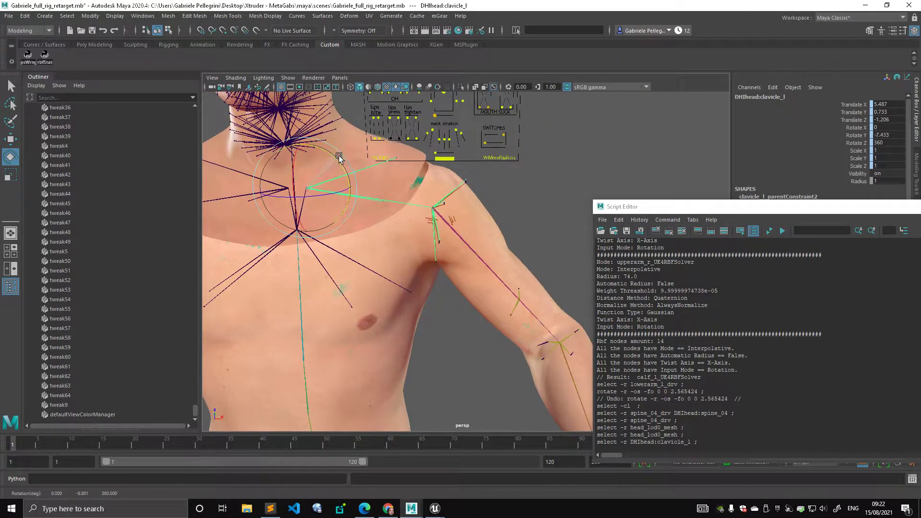
{"action": "left_click_drag", "start_coordinate": [339, 154], "coordinate": [376, 185]}
{"action": "key", "text": "ctrl+z"}
{"action": "key", "text": "q"}
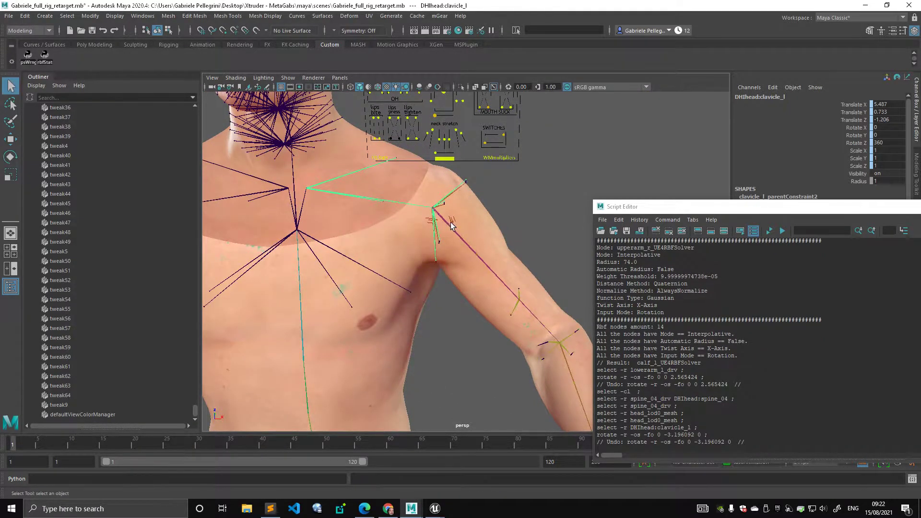
- Try rotating the DHIhead:clavicle_l joint about -3.3 degrees around its Y axis
{"action": "left_click", "coordinate": [446, 224]}
{"action": "left_click", "coordinate": [362, 178]}
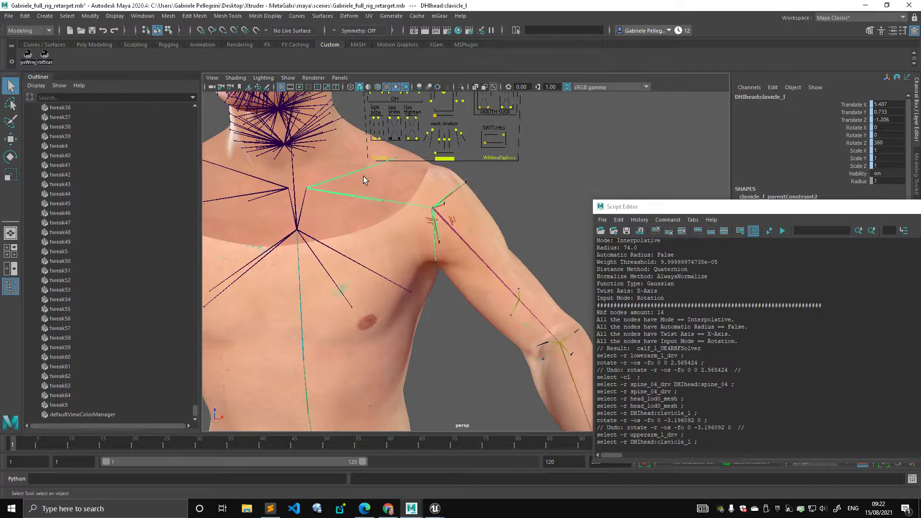
{"action": "key", "text": "e"}
{"action": "left_click_drag", "start_coordinate": [344, 159], "coordinate": [341, 159]}
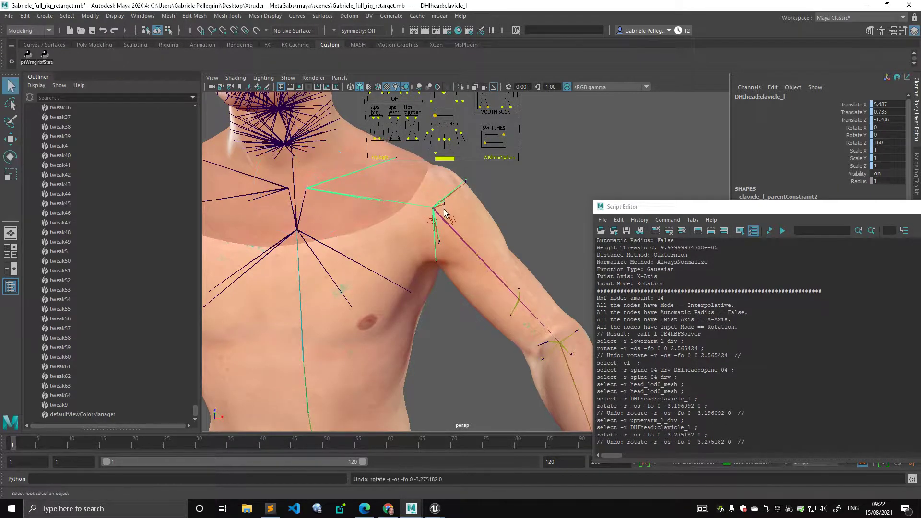
- Rotate the left upperarm_l_drv driver joint to about X 63.9, Y -19.7, Z -48 degrees, and clear the selection
{"action": "left_click", "coordinate": [448, 221]}
{"action": "key", "text": "e"}
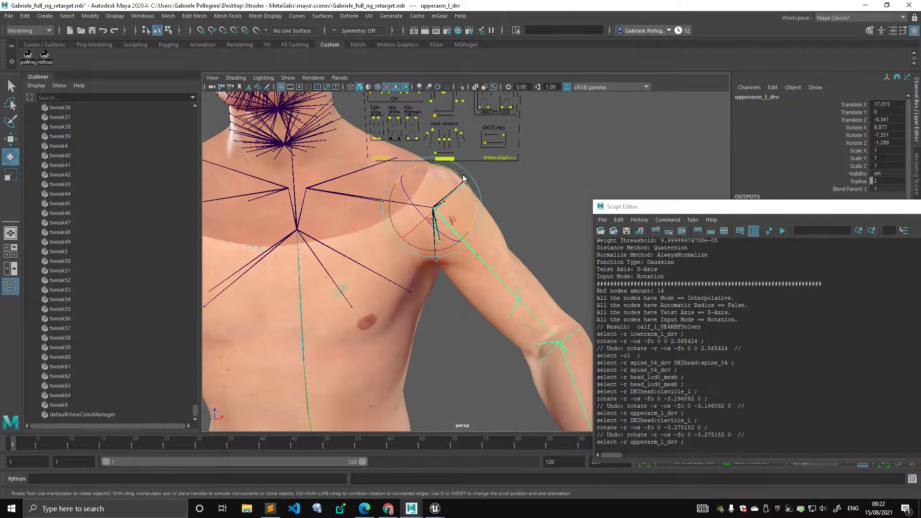
{"action": "left_click_drag", "start_coordinate": [463, 177], "coordinate": [407, 214]}
{"action": "left_click_drag", "start_coordinate": [475, 218], "coordinate": [393, 237], "text": "alt"}
{"action": "middle_click_drag", "start_coordinate": [403, 225], "coordinate": [405, 282], "text": "alt"}
{"action": "right_click_drag", "start_coordinate": [364, 280], "coordinate": [410, 275], "text": "alt"}
{"action": "left_click_drag", "start_coordinate": [397, 256], "coordinate": [366, 219]}
{"action": "right_click_drag", "start_coordinate": [495, 251], "coordinate": [456, 250], "text": "alt"}
{"action": "left_click_drag", "start_coordinate": [369, 247], "coordinate": [454, 192], "text": "alt"}
{"action": "key", "text": "q"}
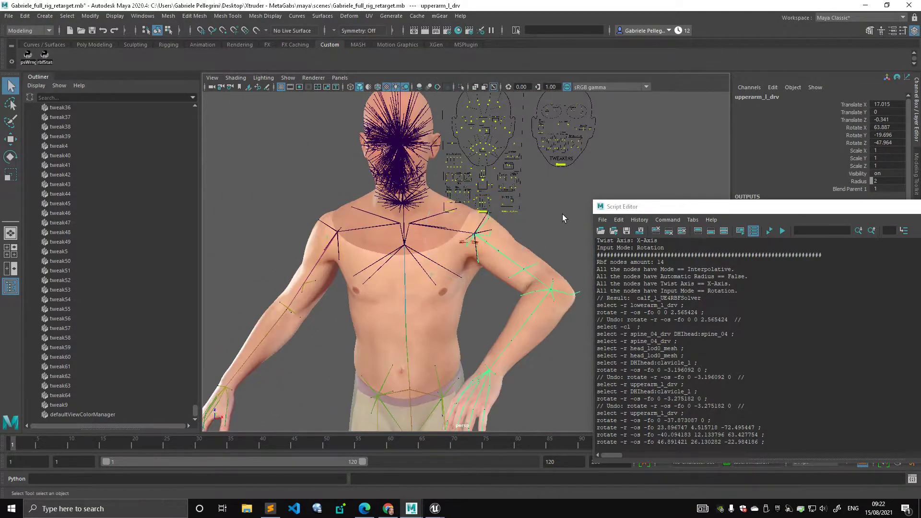
{"action": "left_click", "coordinate": [563, 213]}
- Examine the posed left arm and select its lowerarm_twist_01_l_drv joint
{"action": "left_click_drag", "start_coordinate": [626, 210], "coordinate": [609, 228]}
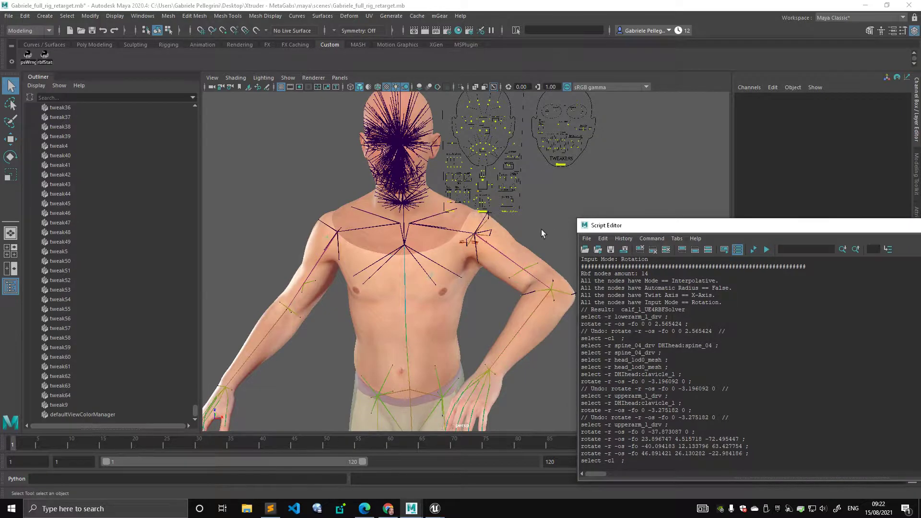
{"action": "middle_click_drag", "start_coordinate": [490, 240], "coordinate": [485, 219], "text": "alt"}
{"action": "right_click_drag", "start_coordinate": [485, 219], "coordinate": [442, 230], "text": "alt"}
{"action": "middle_click_drag", "start_coordinate": [441, 235], "coordinate": [442, 190], "text": "alt"}
{"action": "right_click_drag", "start_coordinate": [443, 189], "coordinate": [474, 193], "text": "alt"}
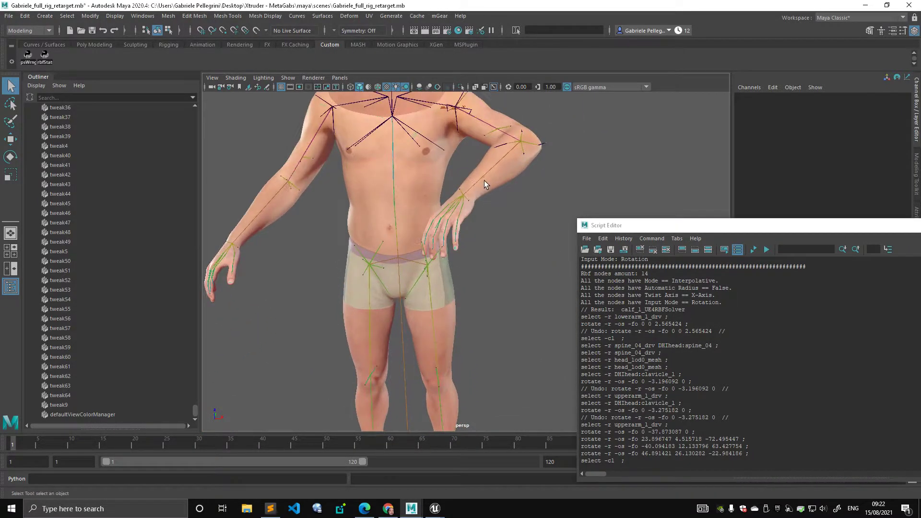
{"action": "left_click", "coordinate": [499, 180]}
{"action": "scroll", "coordinate": [502, 179], "scroll_direction": "up", "scroll_amount": 3}
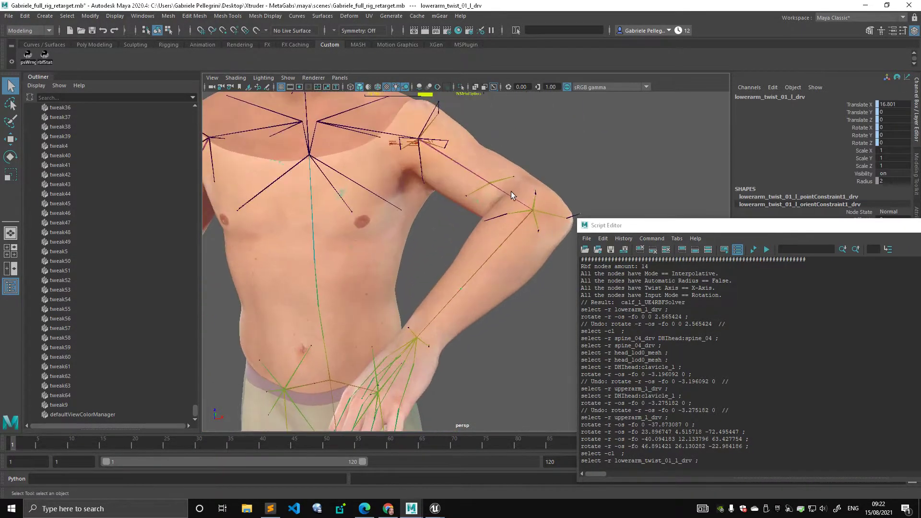
{"action": "scroll", "coordinate": [543, 191], "scroll_direction": "down", "scroll_amount": 3}
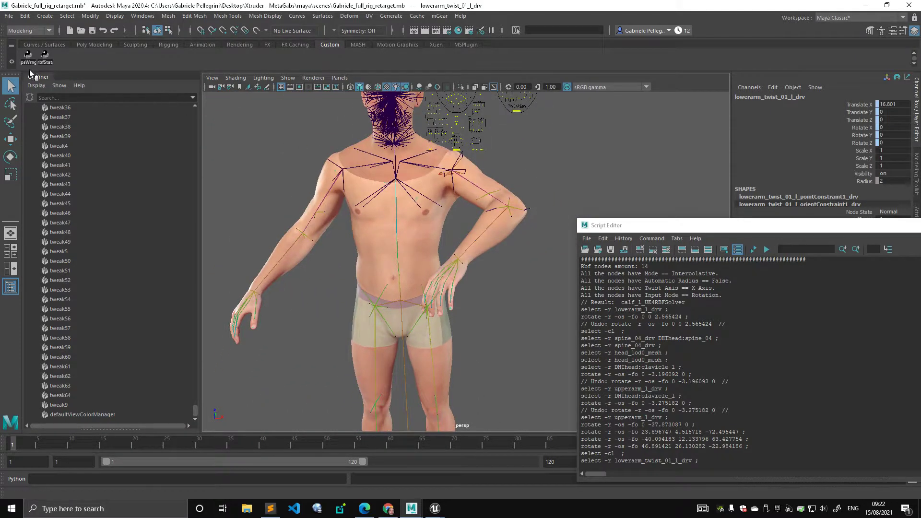
- Open the Pose Wrangler UI and arrange it and the Script Editor so that the body stays in view
{"action": "left_click", "coordinate": [28, 54]}
{"action": "left_click_drag", "start_coordinate": [499, 112], "coordinate": [222, 131]}
{"action": "left_click_drag", "start_coordinate": [603, 225], "coordinate": [697, 270]}
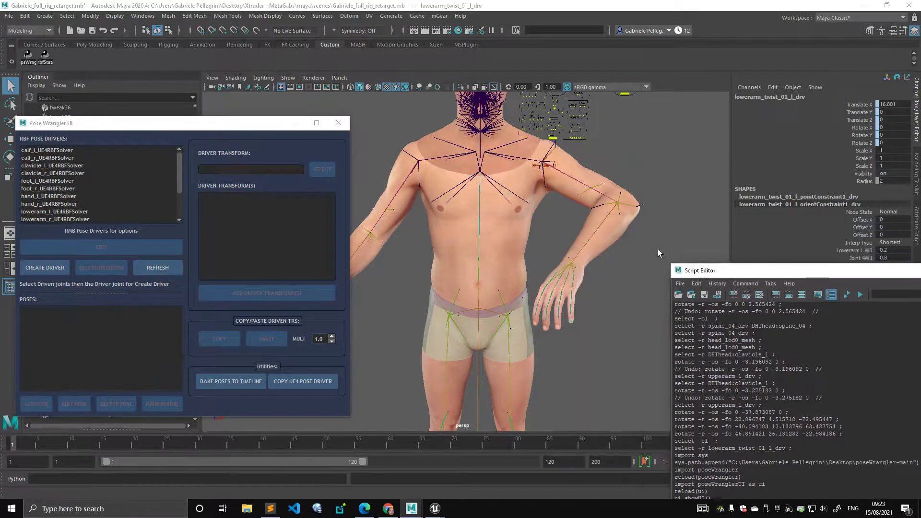
{"action": "left_click_drag", "start_coordinate": [209, 127], "coordinate": [206, 101]}
{"action": "scroll", "coordinate": [464, 199], "scroll_direction": "up", "scroll_amount": 2}
{"action": "scroll", "coordinate": [464, 199], "scroll_direction": "down", "scroll_amount": 2}
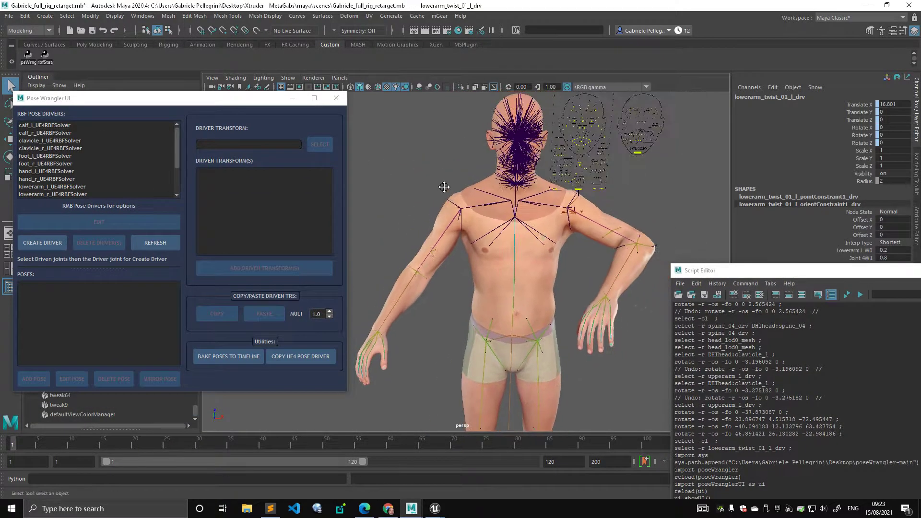
{"action": "middle_click_drag", "start_coordinate": [442, 186], "coordinate": [432, 174], "text": "alt"}
{"action": "left_click_drag", "start_coordinate": [207, 99], "coordinate": [216, 96]}
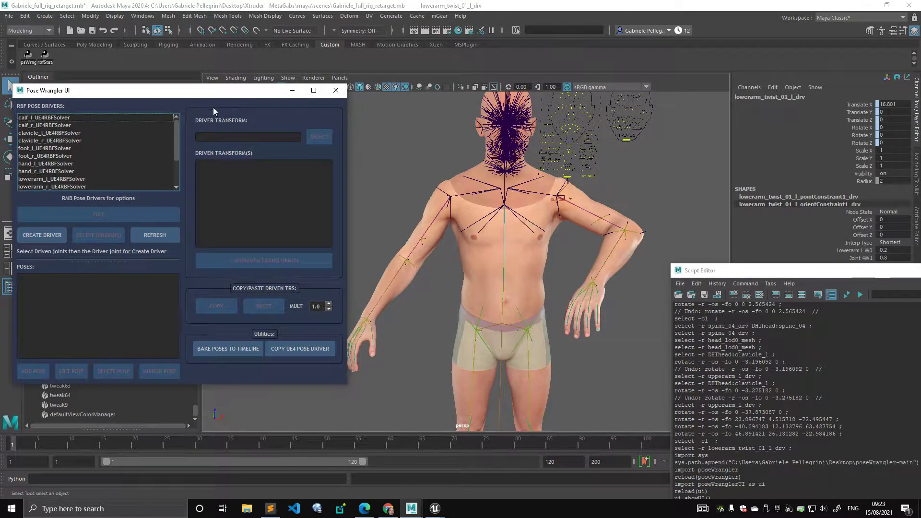
- Look over the listed RBF pose drivers and choose lowerarm_r_UE4RBFSolver to load its poses and driven transforms
{"action": "left_click_drag", "start_coordinate": [105, 118], "coordinate": [110, 207]}
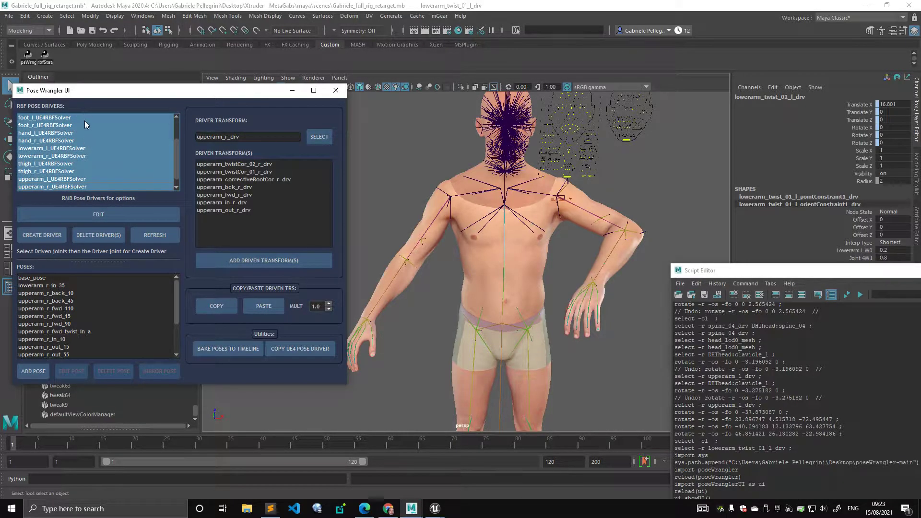
{"action": "left_click", "coordinate": [110, 159]}
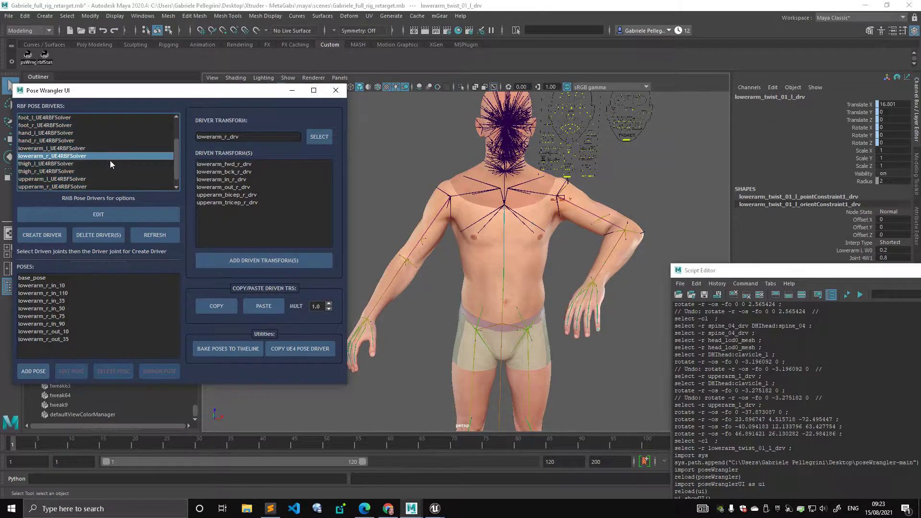
{"action": "scroll", "coordinate": [110, 161], "scroll_direction": "down", "scroll_amount": 1}
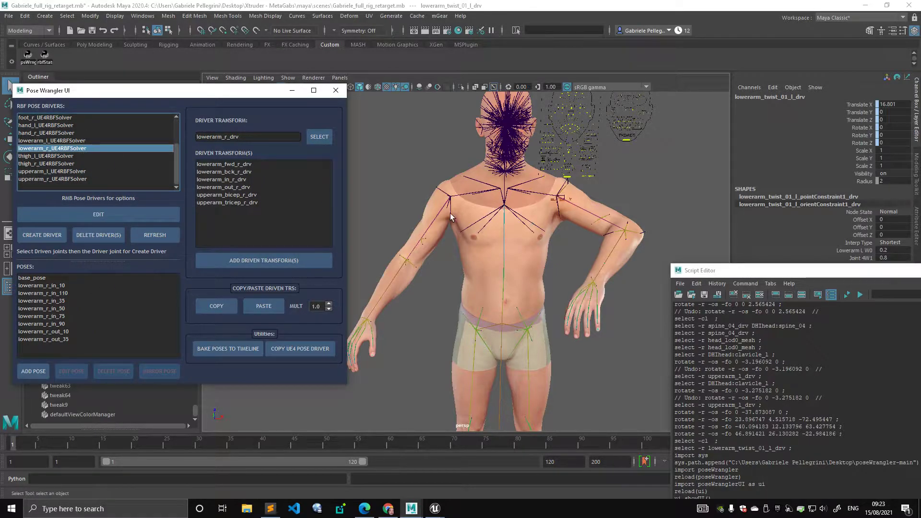
- Try sending the body mesh m_med_nrw_body_lod0_mesh to its bind pose with Go to Bind Pose
{"action": "left_click", "coordinate": [624, 240]}
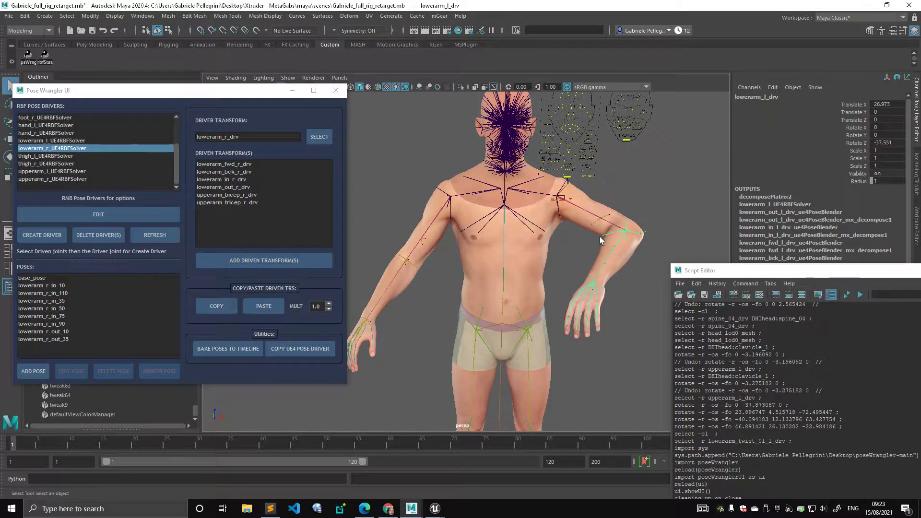
{"action": "left_click", "coordinate": [578, 235]}
{"action": "key", "text": "space"}
{"action": "left_click", "coordinate": [537, 284]}
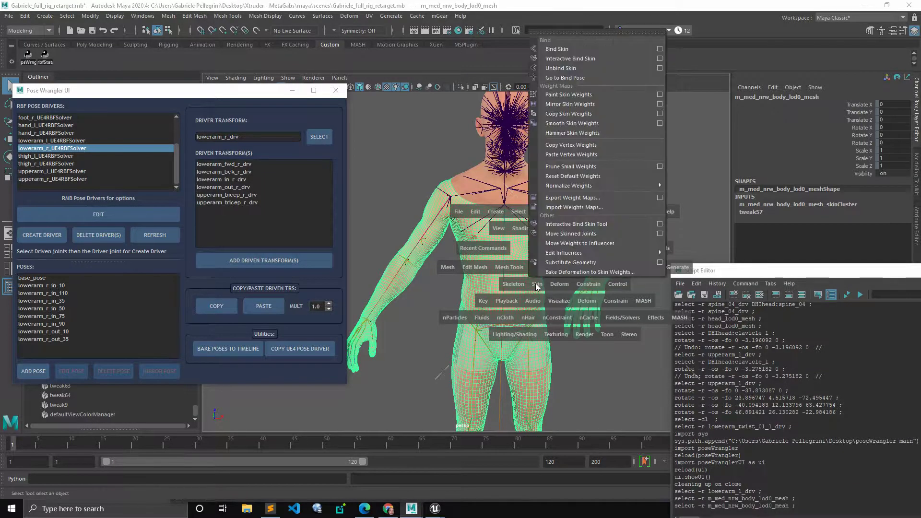
{"action": "left_click", "coordinate": [569, 78]}
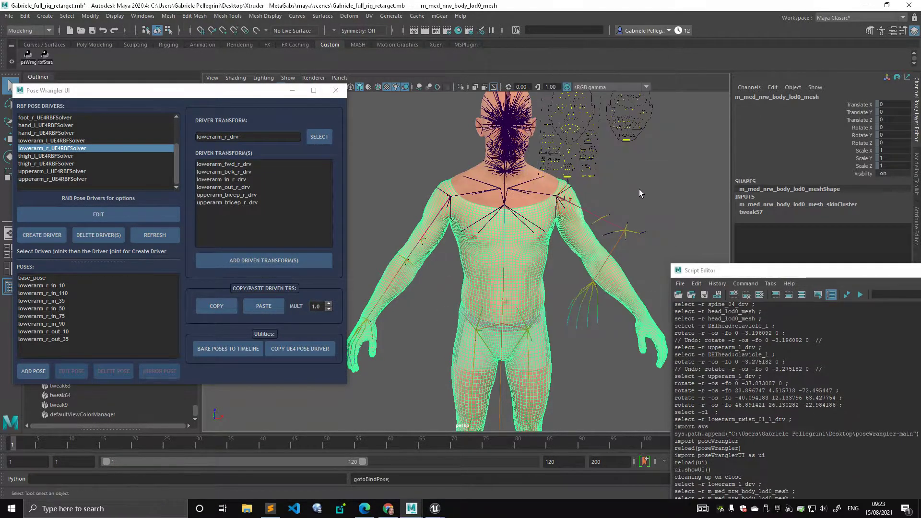
{"action": "left_click", "coordinate": [631, 214]}
{"action": "left_click_drag", "start_coordinate": [631, 215], "coordinate": [522, 206], "text": "alt"}
{"action": "key", "text": "ctrl+z"}
{"action": "key", "text": "ctrl+z"}
{"action": "key", "text": "ctrl+z"}
{"action": "key", "text": "ctrl+z"}
- Select the right elbow's lowerarm_r_drv joint and rotate it to about -54.6 degrees around its Z axis
{"action": "right_click_drag", "start_coordinate": [521, 206], "coordinate": [554, 181], "text": "alt"}
{"action": "middle_click_drag", "start_coordinate": [554, 181], "coordinate": [607, 190], "text": "alt"}
{"action": "right_click_drag", "start_coordinate": [607, 190], "coordinate": [628, 196], "text": "alt"}
{"action": "left_click_drag", "start_coordinate": [628, 196], "coordinate": [483, 220], "text": "alt"}
{"action": "left_click", "coordinate": [413, 227]}
{"action": "key", "text": "e"}
{"action": "middle_click_drag", "start_coordinate": [483, 220], "coordinate": [532, 212], "text": "alt"}
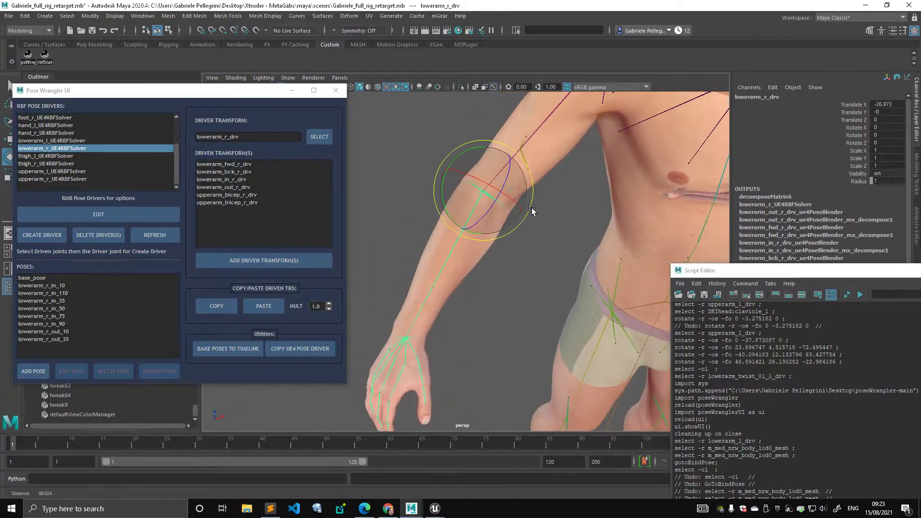
{"action": "right_click_drag", "start_coordinate": [532, 212], "coordinate": [544, 210], "text": "alt"}
{"action": "mouse_move", "coordinate": [494, 212]}
{"action": "left_mouse_down", "text": "alt"}
{"action": "mouse_move", "coordinate": [513, 191]}
{"action": "mouse_move", "coordinate": [509, 216]}
{"action": "left_mouse_up", "text": "alt"}
{"action": "left_click_drag", "start_coordinate": [510, 216], "coordinate": [539, 212], "text": "alt"}
{"action": "middle_click_drag", "start_coordinate": [539, 212], "coordinate": [552, 233], "text": "alt"}
{"action": "right_click_drag", "start_coordinate": [551, 233], "coordinate": [559, 224], "text": "alt"}
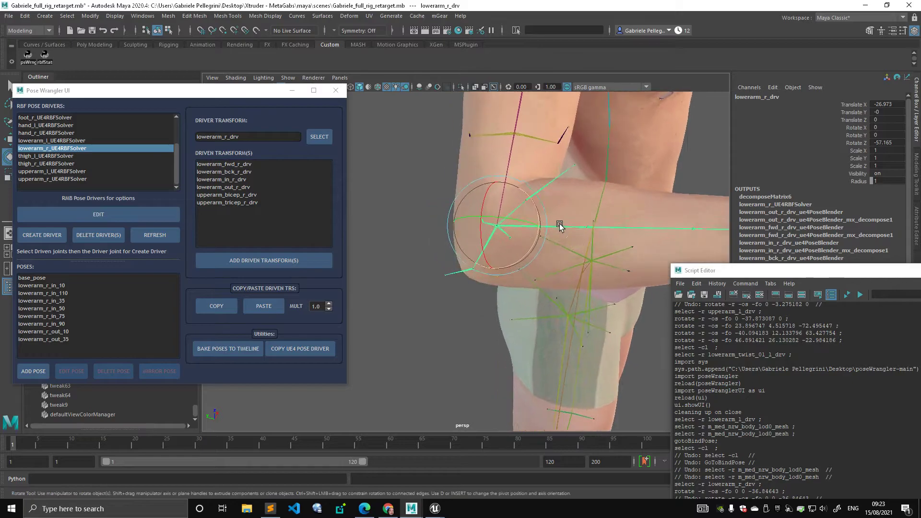
{"action": "left_click", "coordinate": [59, 150]}
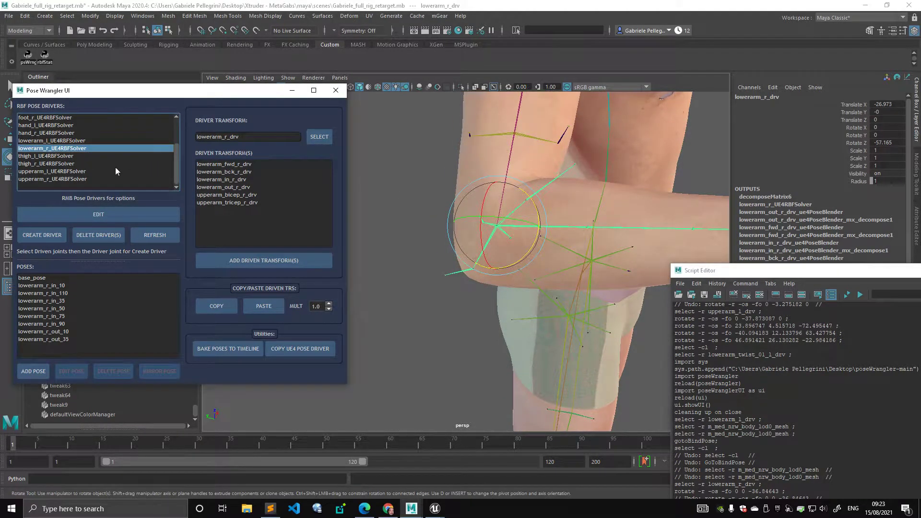
{"action": "left_click_drag", "start_coordinate": [540, 219], "coordinate": [177, 237]}
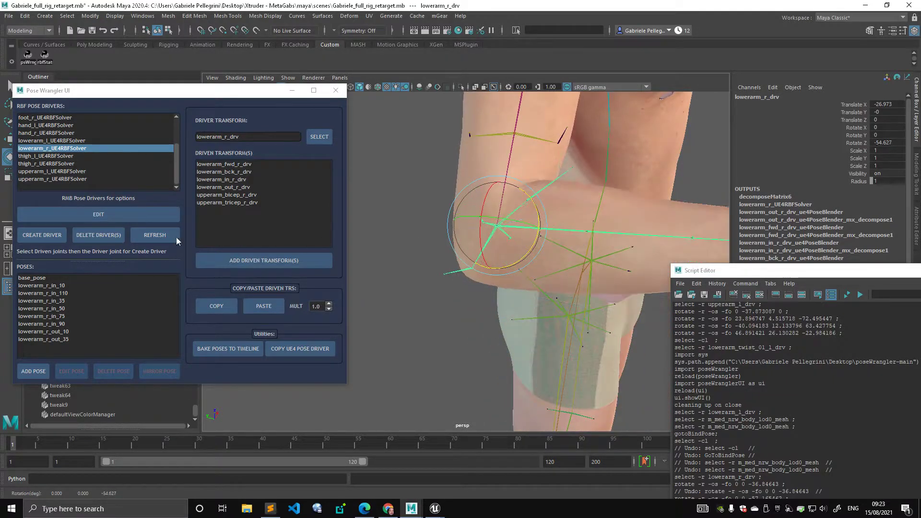
- Preview every right lower-arm pose in order, from lowerarm_r_in_10 through lowerarm_r_out_35
{"action": "left_click", "coordinate": [59, 285]}
{"action": "left_click", "coordinate": [65, 293]}
{"action": "left_click", "coordinate": [62, 300]}
{"action": "left_click", "coordinate": [63, 308]}
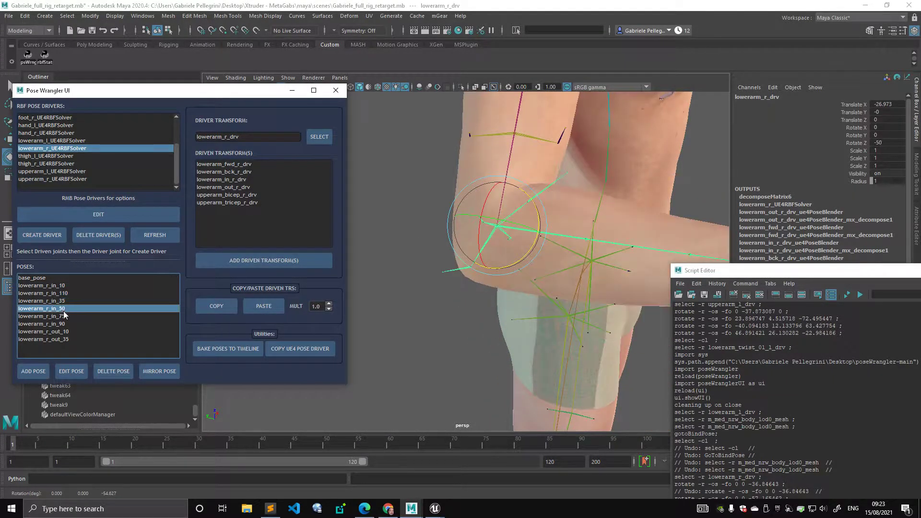
{"action": "left_click", "coordinate": [65, 316]}
{"action": "left_click", "coordinate": [68, 324]}
{"action": "left_click", "coordinate": [68, 331]}
{"action": "left_click", "coordinate": [68, 339]}
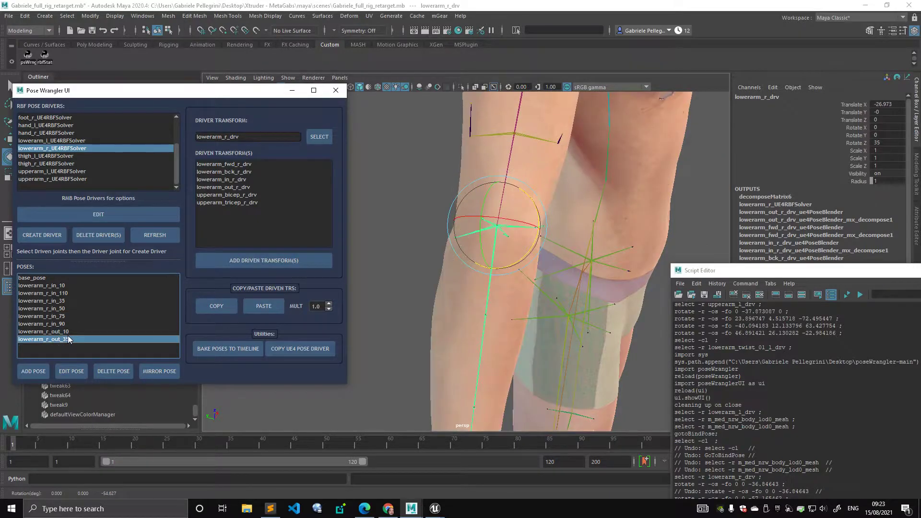
- Run through the right lower-arm poses a second time, comparing the elbow's shape in each one
{"action": "left_click", "coordinate": [67, 286]}
{"action": "left_click", "coordinate": [66, 294]}
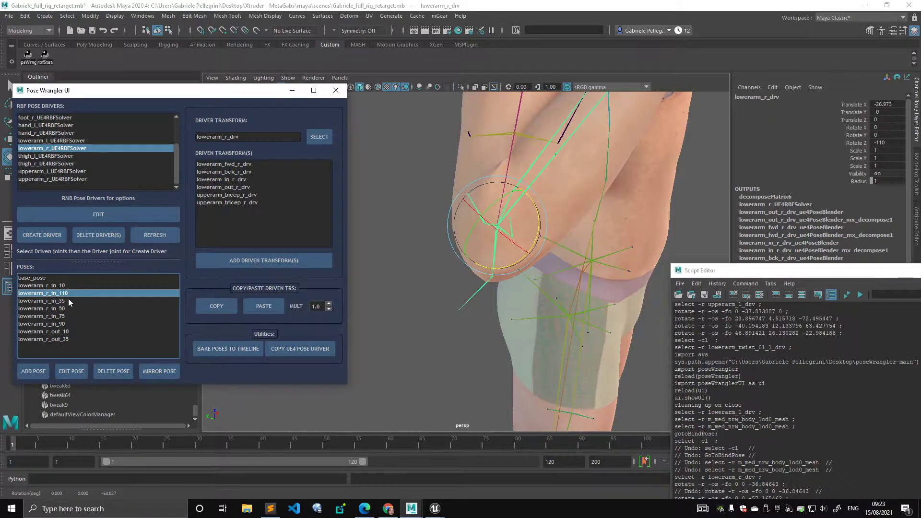
{"action": "left_click", "coordinate": [67, 301]}
{"action": "left_click", "coordinate": [65, 307]}
{"action": "left_click", "coordinate": [65, 316]}
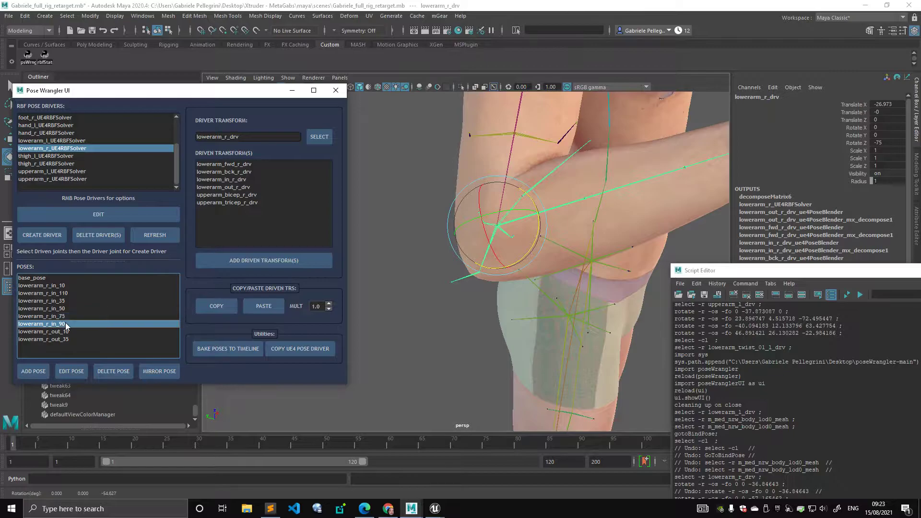
{"action": "left_click", "coordinate": [67, 324]}
{"action": "left_click", "coordinate": [68, 331]}
{"action": "left_click", "coordinate": [68, 339]}
- Step back from lowerarm_r_in_90 through the in_50, in_35 and in_110 poses to lowerarm_r_in_10, viewing the elbow side-on
{"action": "left_click", "coordinate": [82, 324]}
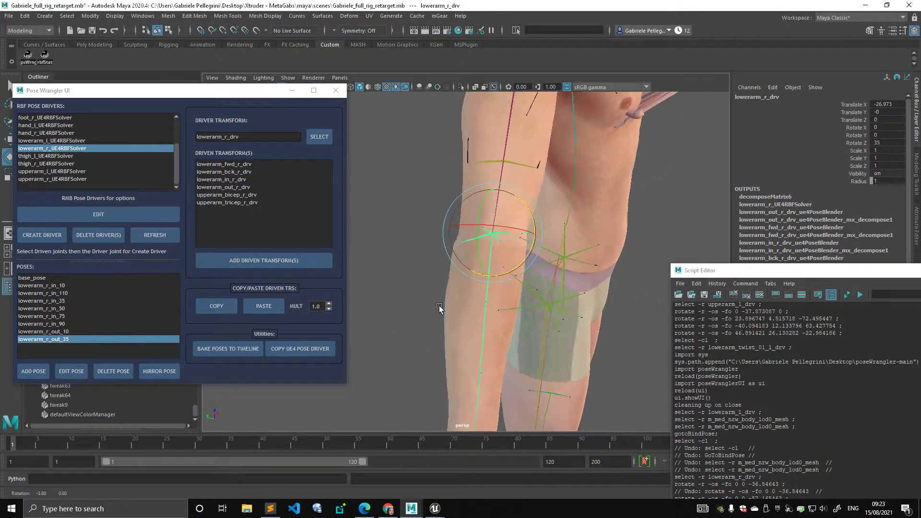
{"action": "left_click", "coordinate": [79, 308]}
{"action": "left_click", "coordinate": [82, 302]}
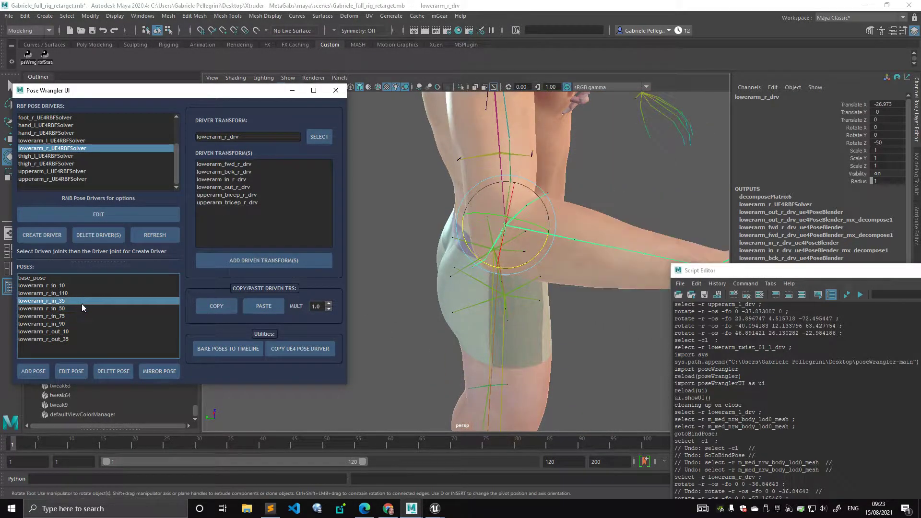
{"action": "left_click", "coordinate": [82, 294]}
{"action": "left_click", "coordinate": [71, 286]}
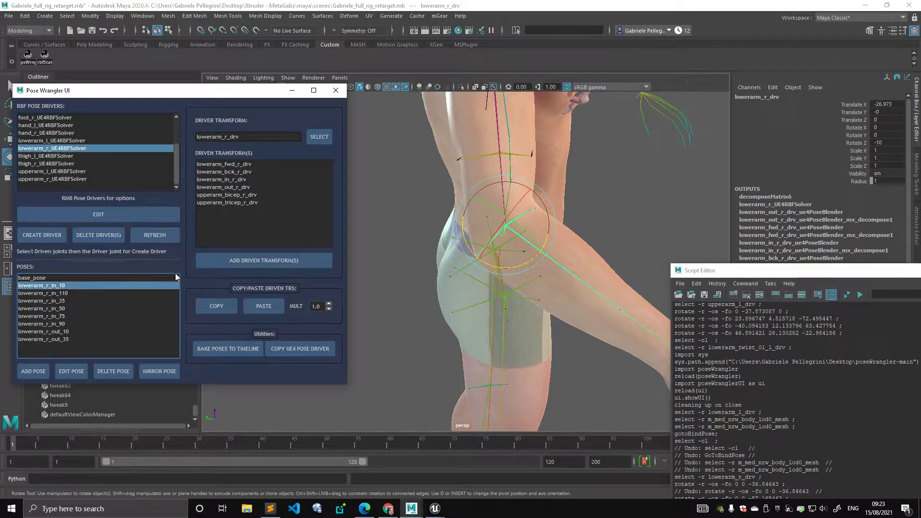
- Highlight the driver's Rotate Z channel and switch among the inward elbow poses, finishing on lowerarm_r_in_75
{"action": "left_click", "coordinate": [856, 143]}
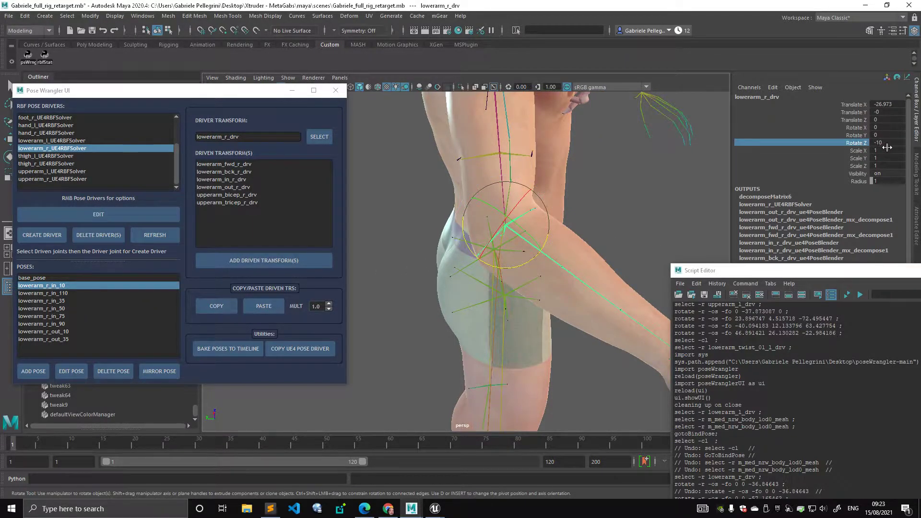
{"action": "left_click", "coordinate": [66, 292]}
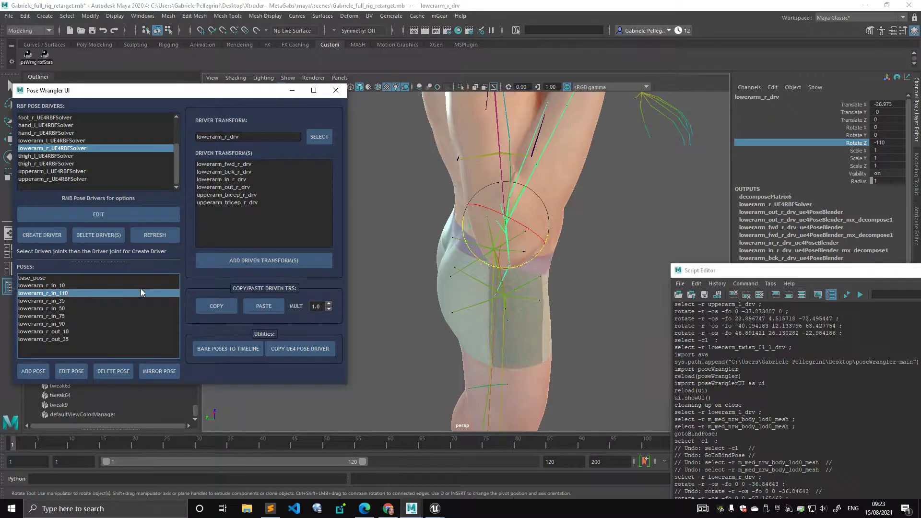
{"action": "left_click", "coordinate": [58, 285]}
{"action": "left_click", "coordinate": [59, 301]}
{"action": "left_click", "coordinate": [61, 309]}
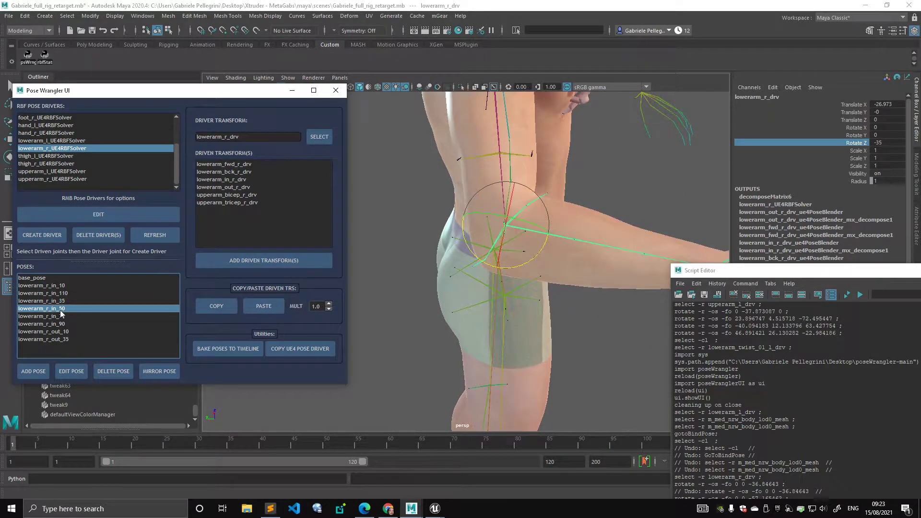
{"action": "left_click", "coordinate": [61, 316]}
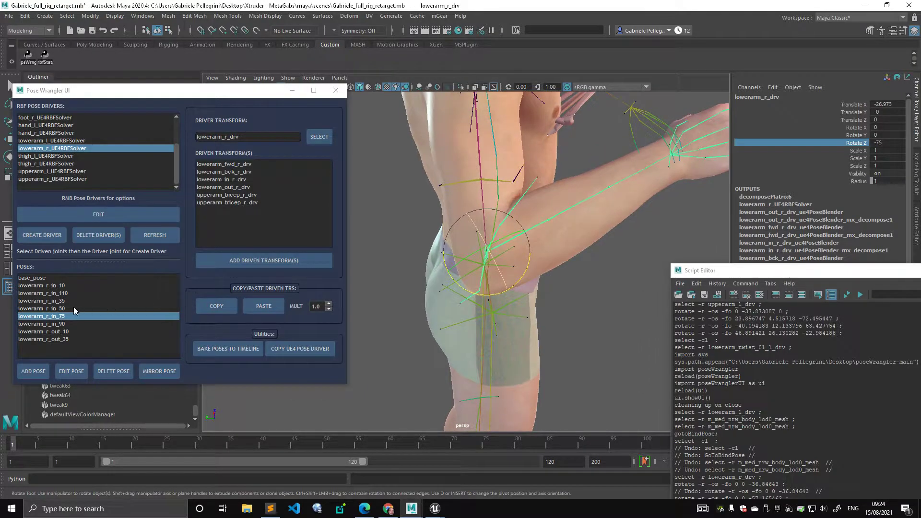
{"action": "left_click", "coordinate": [73, 307]}
{"action": "left_click", "coordinate": [58, 316]}
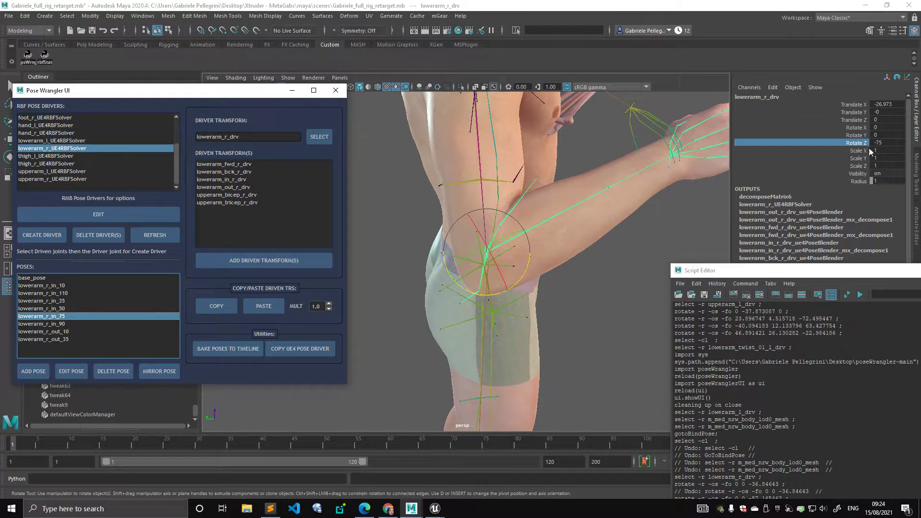
- Select all driven transforms of the right lower-arm solver, from lowerarm_fwd_r_drv to upperarm_tricep_r_drv
{"action": "scroll", "coordinate": [532, 242], "scroll_direction": "up", "scroll_amount": 3}
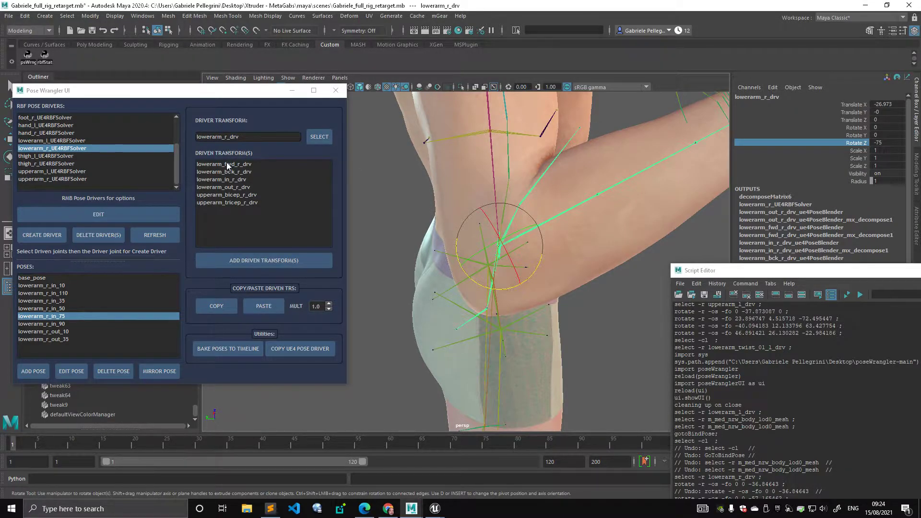
{"action": "left_click", "coordinate": [254, 166]}
{"action": "left_click", "coordinate": [251, 202], "text": "shift"}
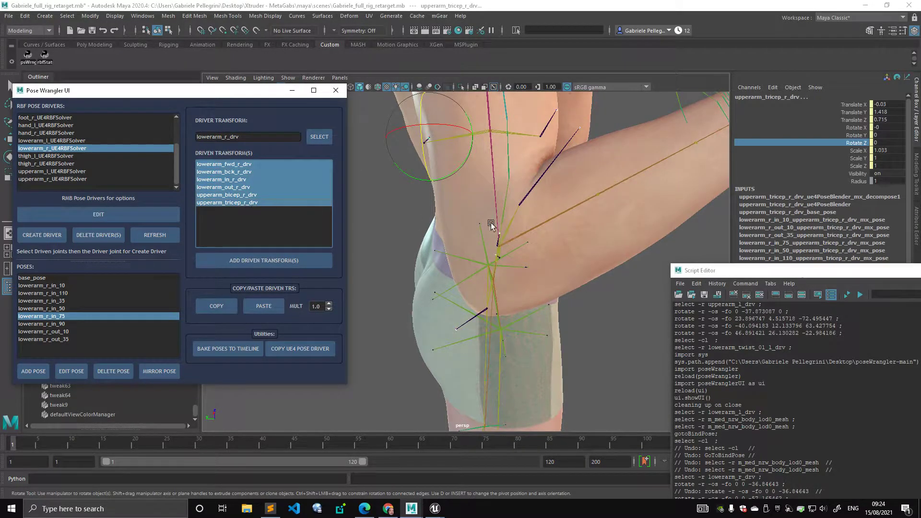
- Examine the bent right arm from several angles, ending on a front view of the hips and legs
{"action": "mouse_move", "coordinate": [491, 225]}
{"action": "left_mouse_down", "text": "alt"}
{"action": "mouse_move", "coordinate": [462, 243]}
{"action": "mouse_move", "coordinate": [529, 231]}
{"action": "mouse_move", "coordinate": [493, 218]}
{"action": "mouse_move", "coordinate": [525, 220]}
{"action": "mouse_move", "coordinate": [486, 228]}
{"action": "left_mouse_up", "text": "alt"}
{"action": "middle_click_drag", "start_coordinate": [486, 228], "coordinate": [505, 255], "text": "alt"}
{"action": "left_click_drag", "start_coordinate": [505, 255], "coordinate": [506, 235], "text": "alt"}
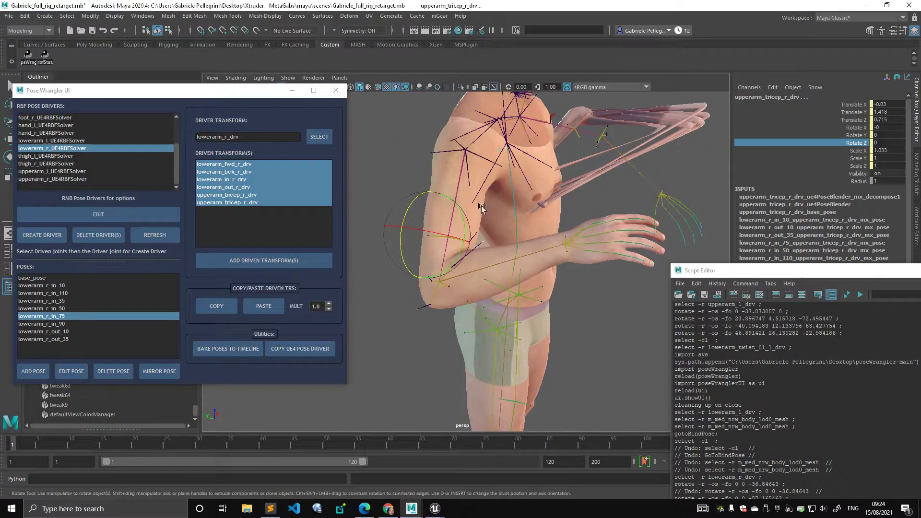
{"action": "right_click_drag", "start_coordinate": [479, 198], "coordinate": [577, 213], "text": "alt"}
{"action": "left_click_drag", "start_coordinate": [577, 214], "coordinate": [463, 239], "text": "alt"}
{"action": "right_click_drag", "start_coordinate": [618, 234], "coordinate": [556, 228], "text": "alt"}
{"action": "left_click_drag", "start_coordinate": [556, 228], "coordinate": [485, 237], "text": "alt"}
- Select the left thigh driver joint, thigh_l_drv, and try rotating it at the hip
{"action": "key", "text": "q"}
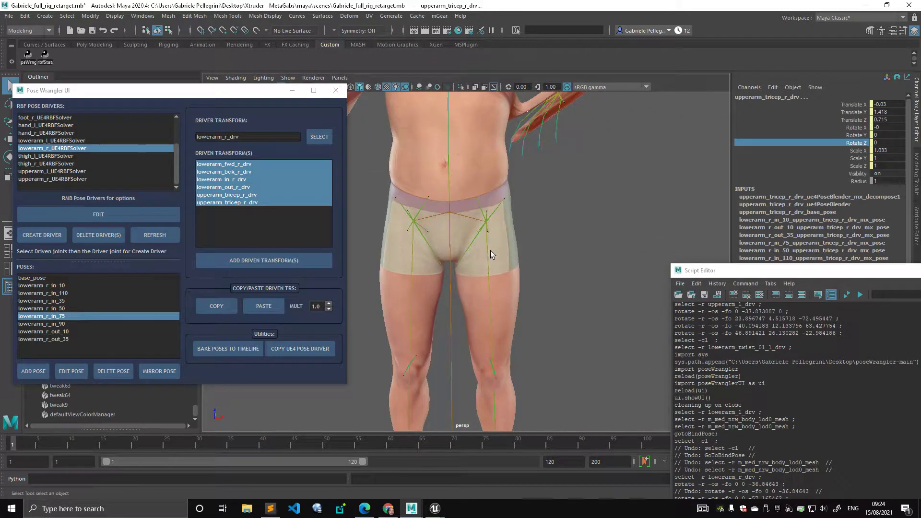
{"action": "left_click", "coordinate": [494, 252]}
{"action": "key", "text": "e"}
{"action": "left_click_drag", "start_coordinate": [496, 276], "coordinate": [543, 247], "text": "alt"}
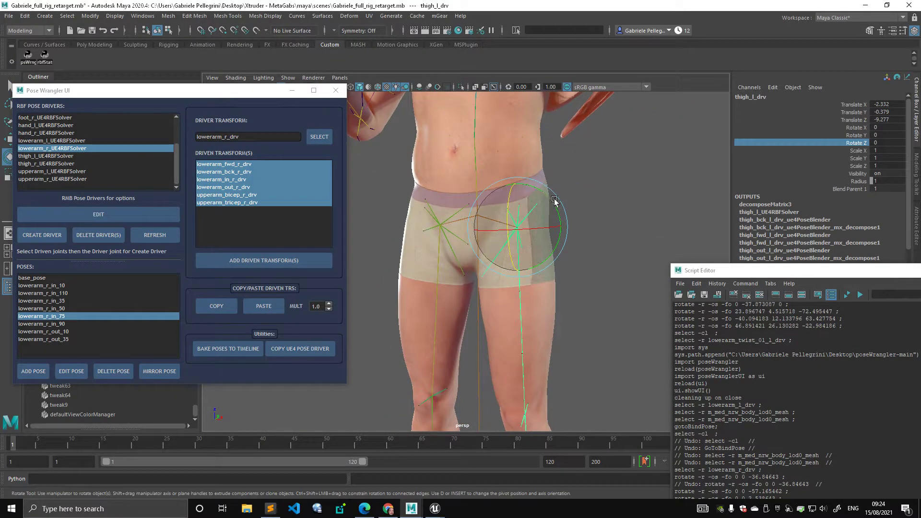
{"action": "left_click_drag", "start_coordinate": [555, 200], "coordinate": [522, 215], "text": "alt"}
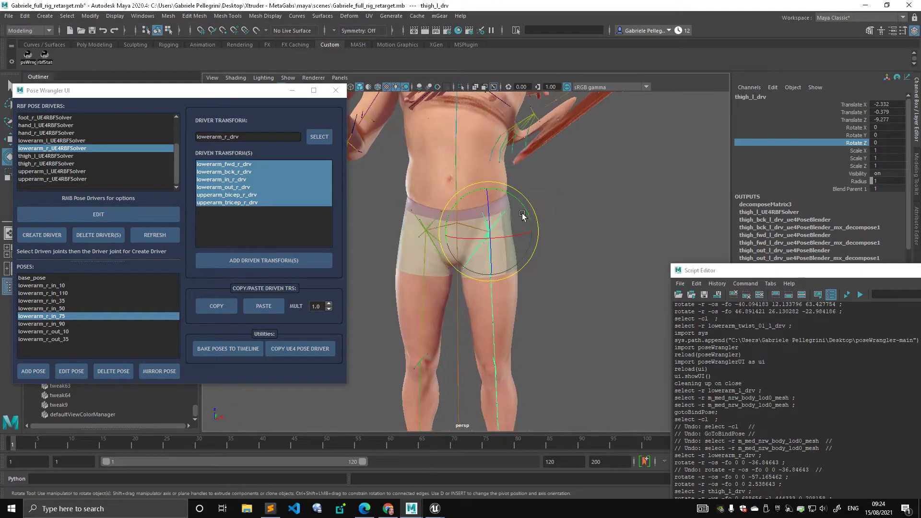
{"action": "scroll", "coordinate": [522, 215], "scroll_direction": "down", "scroll_amount": 3}
- Reopen the full-rig retarget scene from the recent files without saving the current changes
{"action": "left_click", "coordinate": [9, 16]}
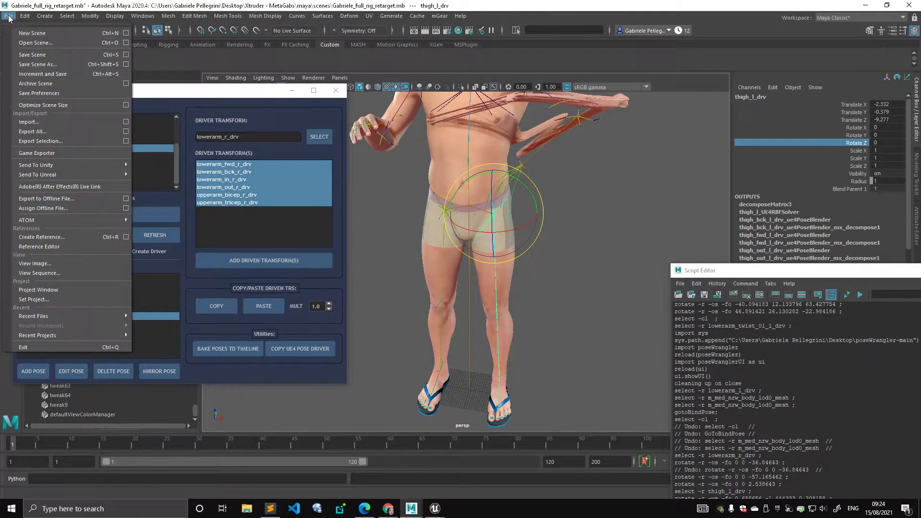
{"action": "mouse_move", "coordinate": [125, 316]}
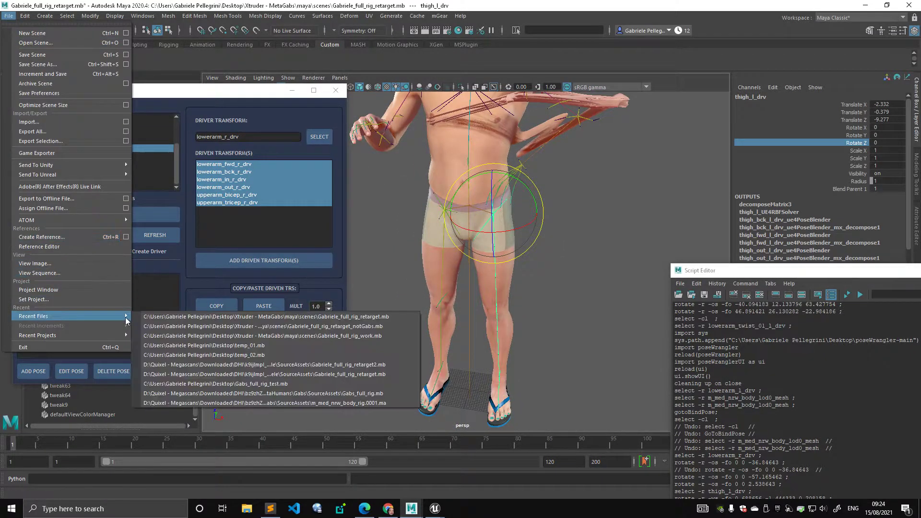
{"action": "left_click", "coordinate": [202, 314]}
{"action": "left_click", "coordinate": [468, 268]}
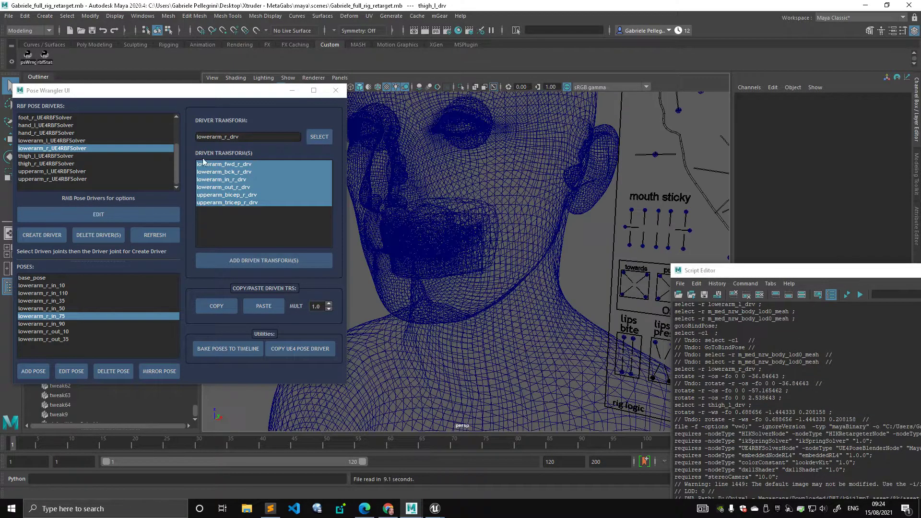
- Display the reloaded character in textured shading and frame its head, torso and arms
{"action": "left_click_drag", "start_coordinate": [596, 231], "coordinate": [533, 226], "text": "alt"}
{"action": "key", "text": "5"}
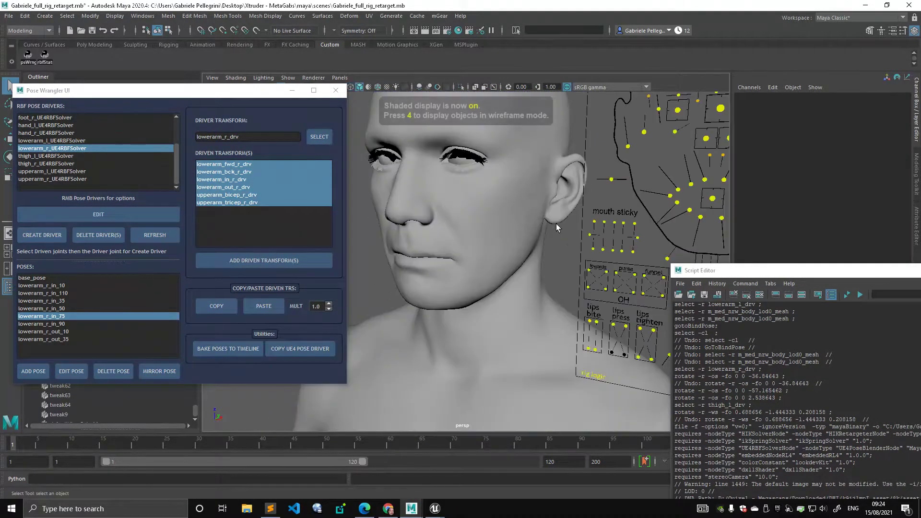
{"action": "right_click_drag", "start_coordinate": [556, 223], "coordinate": [475, 235], "text": "alt"}
{"action": "middle_click_drag", "start_coordinate": [475, 236], "coordinate": [450, 158], "text": "alt"}
{"action": "key", "text": "6"}
{"action": "mouse_move", "coordinate": [497, 201]}
{"action": "right_mouse_down", "text": "alt"}
{"action": "mouse_move", "coordinate": [435, 165]}
{"action": "mouse_move", "coordinate": [373, 203]}
{"action": "mouse_move", "coordinate": [427, 136]}
{"action": "right_mouse_up", "text": "alt"}
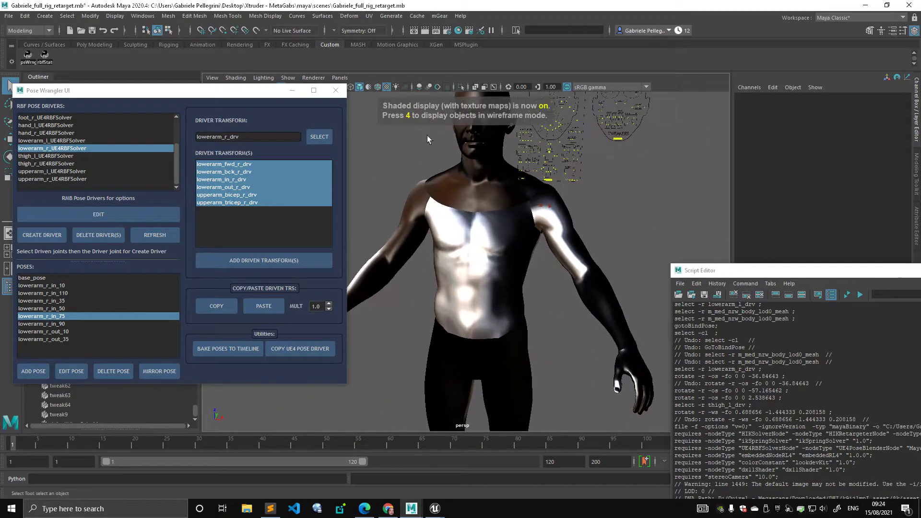
- Show joints in the viewport and turn on X-ray display for them so they draw through the mesh
{"action": "left_click", "coordinate": [288, 80]}
{"action": "left_click", "coordinate": [321, 234]}
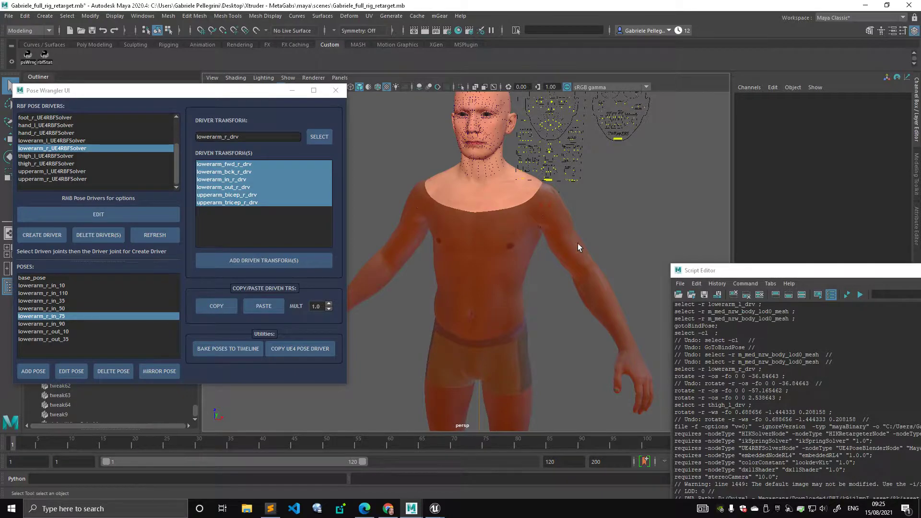
{"action": "left_click_drag", "start_coordinate": [257, 91], "coordinate": [261, 114]}
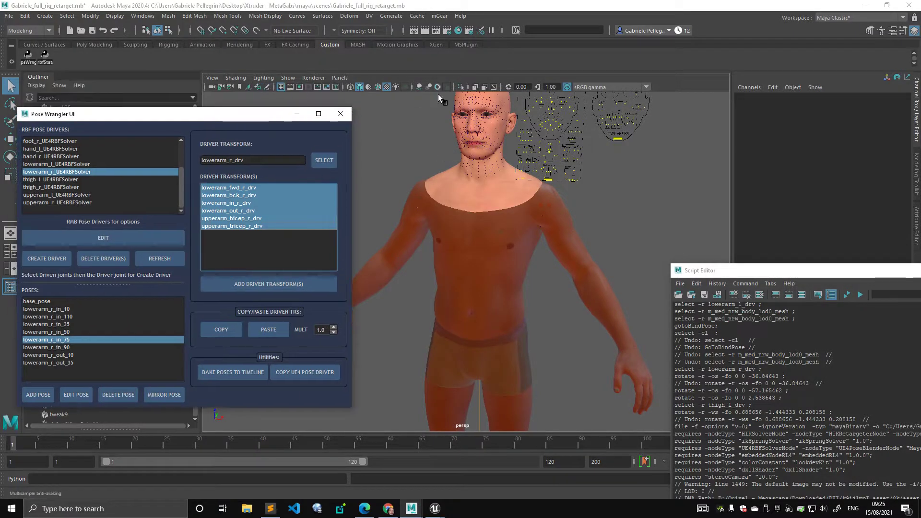
{"action": "left_click", "coordinate": [495, 89]}
- Set the viewport to textured shading with all scene lights and move the Script Editor and Pose Wrangler windows aside
{"action": "scroll", "coordinate": [551, 163], "scroll_direction": "up", "scroll_amount": 3}
{"action": "key", "text": "5"}
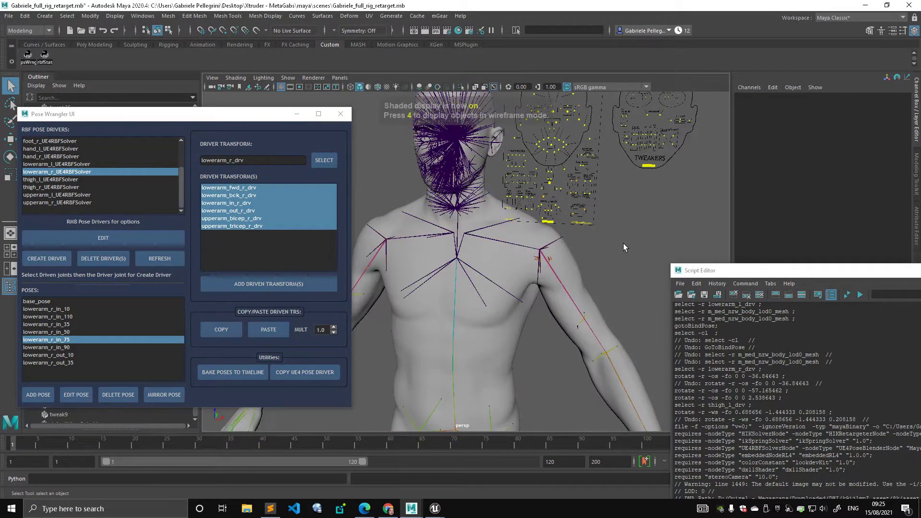
{"action": "key", "text": "6"}
{"action": "key", "text": "7"}
{"action": "scroll", "coordinate": [576, 254], "scroll_direction": "up", "scroll_amount": 2}
{"action": "scroll", "coordinate": [554, 278], "scroll_direction": "up", "scroll_amount": 2}
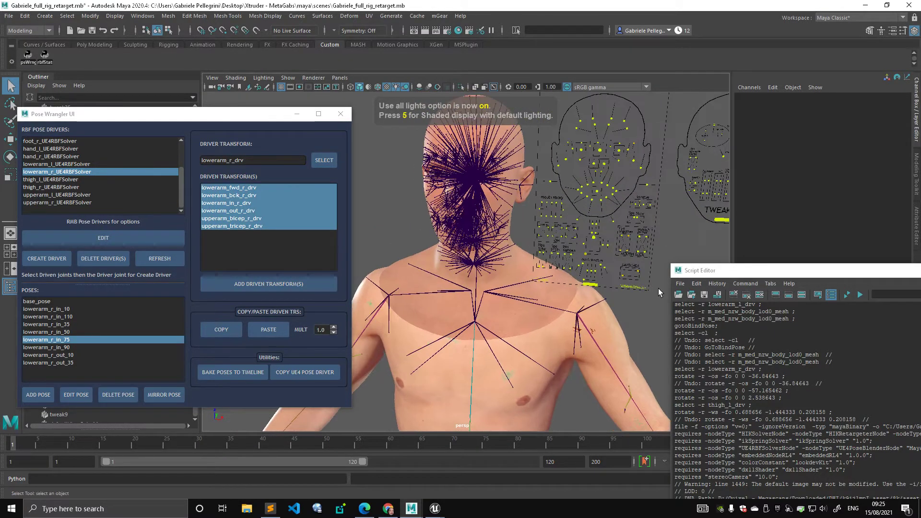
{"action": "left_click_drag", "start_coordinate": [689, 271], "coordinate": [771, 290]}
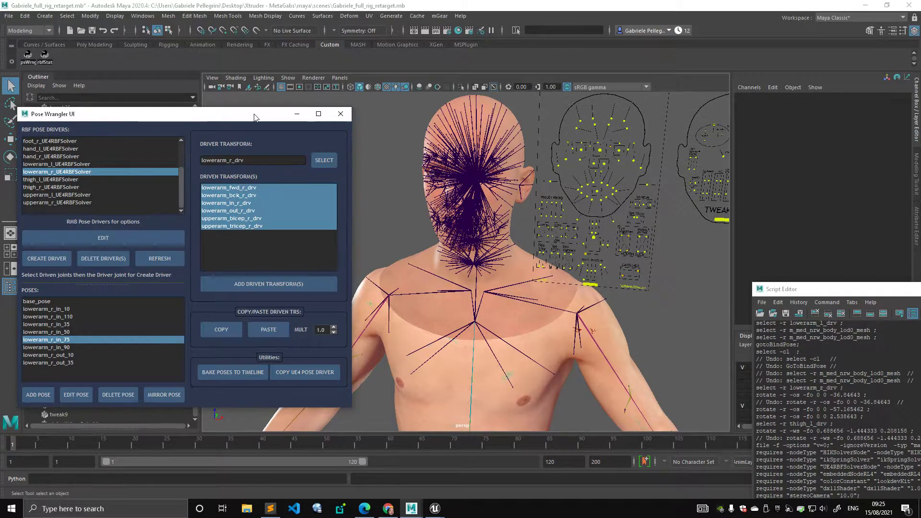
{"action": "left_click_drag", "start_coordinate": [258, 118], "coordinate": [270, 100]}
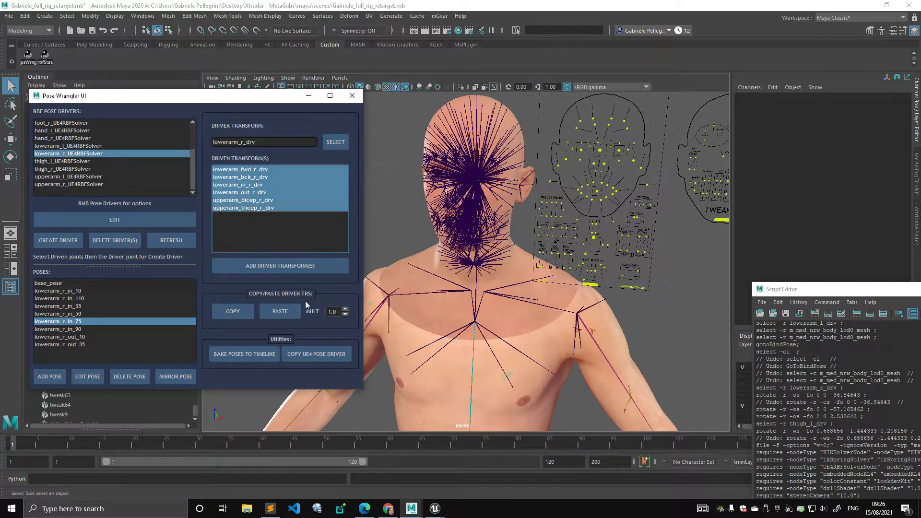
- Examine the driver joints down the legs, ending with a close view of the ankles and feet
{"action": "scroll", "coordinate": [571, 309], "scroll_direction": "down", "scroll_amount": 10}
{"action": "middle_click_drag", "start_coordinate": [492, 299], "coordinate": [491, 192], "text": "alt"}
{"action": "left_click_drag", "start_coordinate": [491, 192], "coordinate": [509, 196], "text": "alt"}
{"action": "middle_click_drag", "start_coordinate": [490, 343], "coordinate": [487, 245], "text": "alt"}
{"action": "left_click_drag", "start_coordinate": [487, 244], "coordinate": [460, 269], "text": "alt"}
{"action": "scroll", "coordinate": [473, 234], "scroll_direction": "up", "scroll_amount": 4}
{"action": "middle_click_drag", "start_coordinate": [473, 235], "coordinate": [450, 297], "text": "alt"}
{"action": "scroll", "coordinate": [416, 228], "scroll_direction": "up", "scroll_amount": 5}
{"action": "mouse_move", "coordinate": [249, 98]}
{"action": "left_mouse_down"}
{"action": "mouse_move", "coordinate": [225, 101]}
{"action": "mouse_move", "coordinate": [234, 105]}
{"action": "left_mouse_up"}
{"action": "left_click_drag", "start_coordinate": [388, 202], "coordinate": [497, 211], "text": "alt"}
{"action": "scroll", "coordinate": [497, 240], "scroll_direction": "up", "scroll_amount": 3}
{"action": "left_click_drag", "start_coordinate": [497, 255], "coordinate": [422, 254], "text": "alt"}
{"action": "left_click_drag", "start_coordinate": [236, 101], "coordinate": [237, 129]}
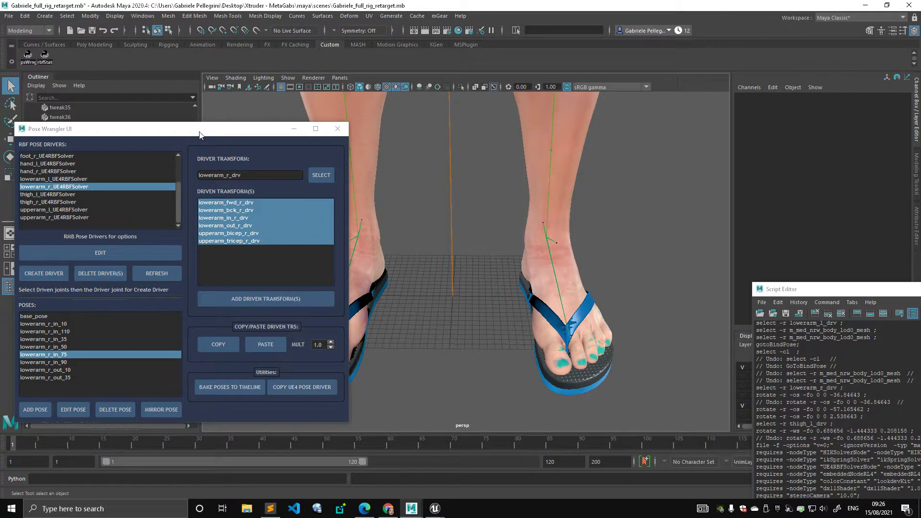
{"action": "left_click_drag", "start_coordinate": [200, 135], "coordinate": [184, 132]}
- Start a new empty scene without saving the character rig
{"action": "left_click", "coordinate": [9, 16]}
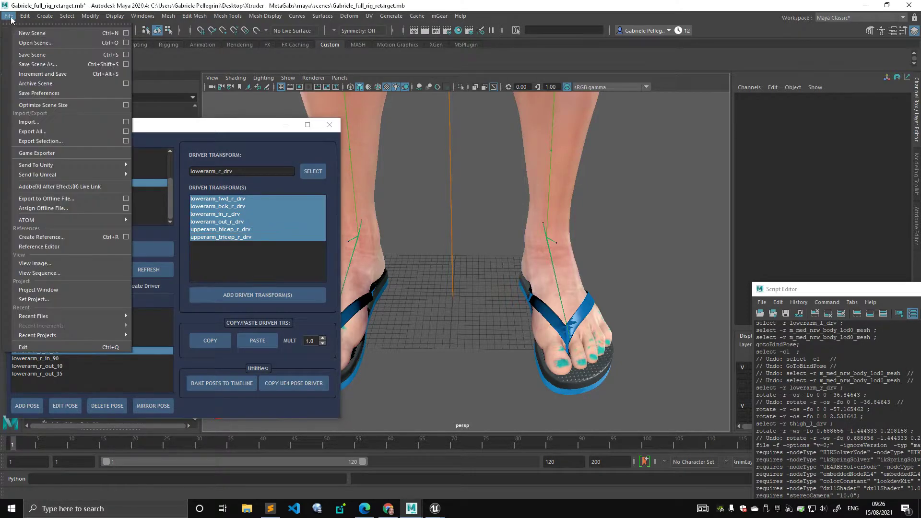
{"action": "left_click", "coordinate": [22, 32]}
{"action": "left_click", "coordinate": [458, 260]}
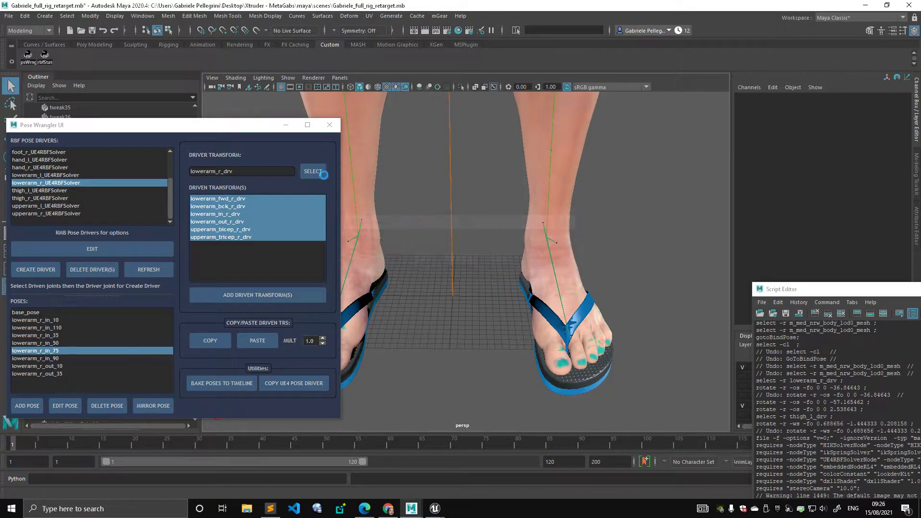
{"action": "left_click_drag", "start_coordinate": [245, 130], "coordinate": [253, 125]}
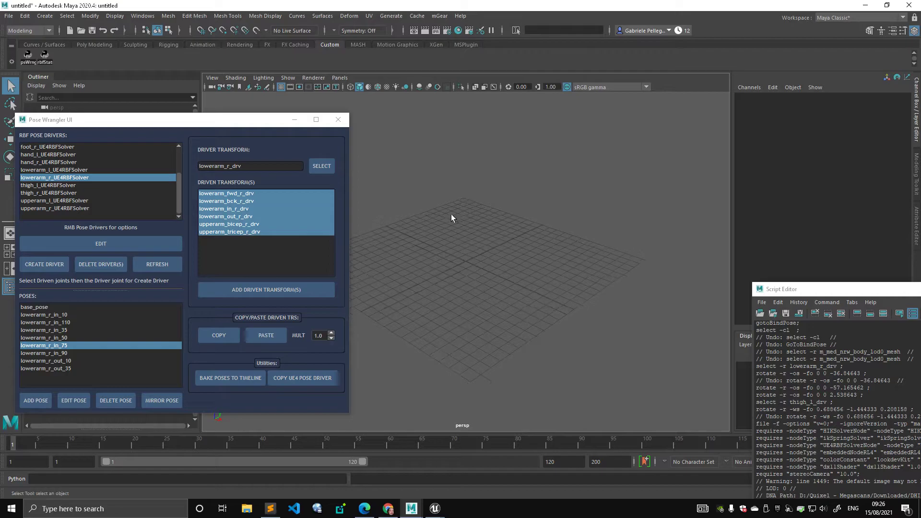
- Draw a three-joint chain across the grid with the Joint tool, with the middle joint raised like an elbow
{"action": "key", "text": "space"}
{"action": "left_click", "coordinate": [393, 253]}
{"action": "left_click", "coordinate": [412, 280]}
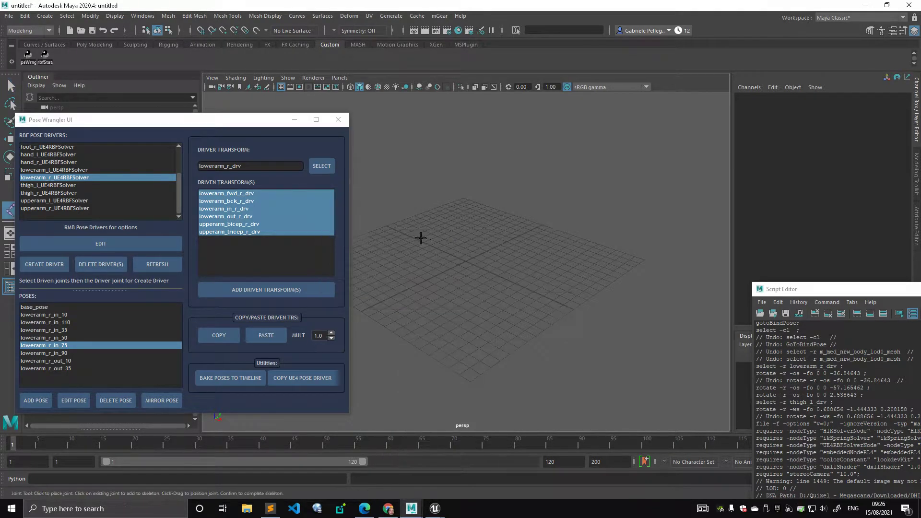
{"action": "left_click", "coordinate": [409, 245]}
{"action": "left_click", "coordinate": [479, 225]}
{"action": "left_click", "coordinate": [541, 242]}
{"action": "key", "text": "w"}
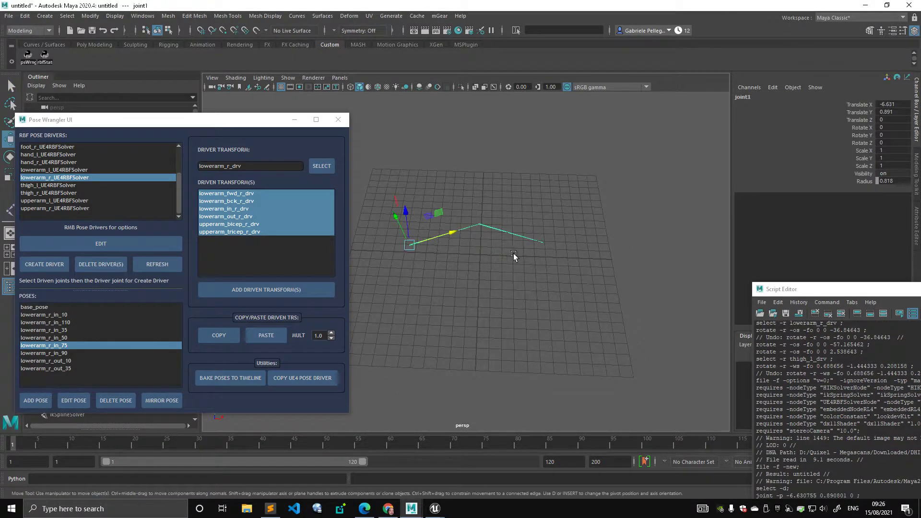
- Duplicate the joint chain, offset the copy beside the original and delete the copy's child joints
{"action": "right_click_drag", "start_coordinate": [513, 254], "coordinate": [510, 233], "text": "alt"}
{"action": "key", "text": "ctrl+d"}
{"action": "left_click_drag", "start_coordinate": [392, 241], "coordinate": [477, 250]}
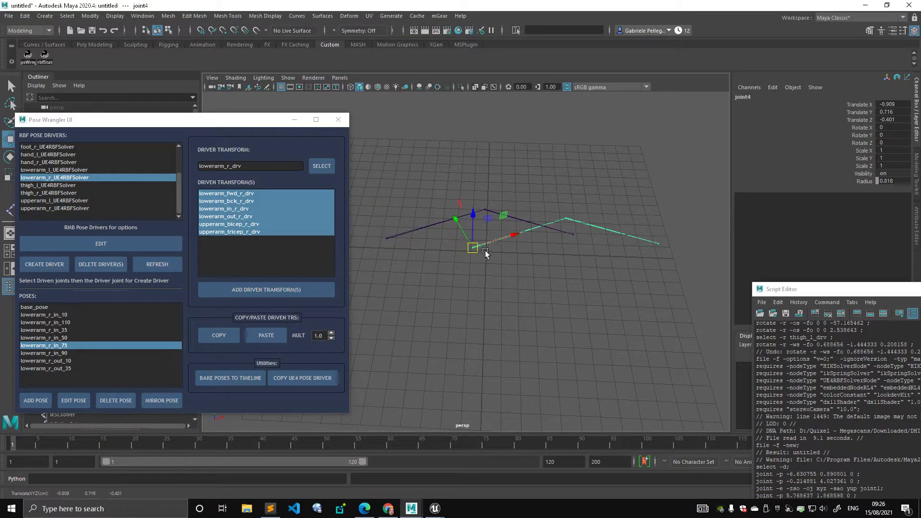
{"action": "key", "text": "q"}
{"action": "key", "text": "Delete"}
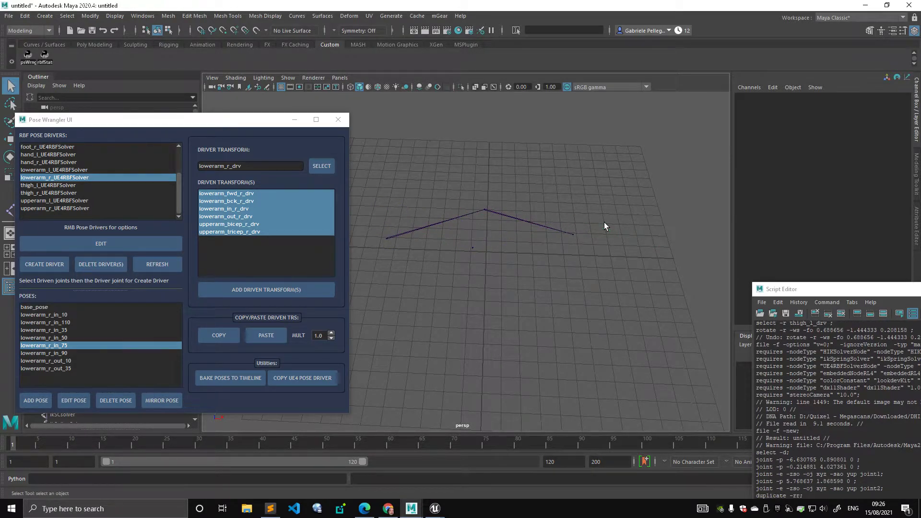
- Parent the leftover duplicate joint to the middle joint of the original chain
{"action": "left_click_drag", "start_coordinate": [497, 234], "coordinate": [500, 239]}
{"action": "left_click_drag", "start_coordinate": [464, 243], "coordinate": [486, 261]}
{"action": "left_click_drag", "start_coordinate": [503, 212], "coordinate": [513, 239], "text": "shift"}
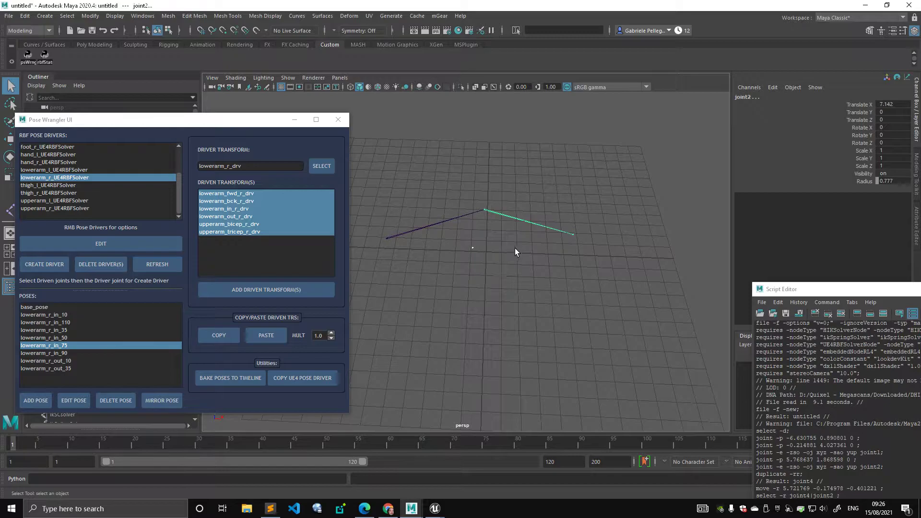
{"action": "key", "text": "p"}
{"action": "left_click", "coordinate": [509, 253]}
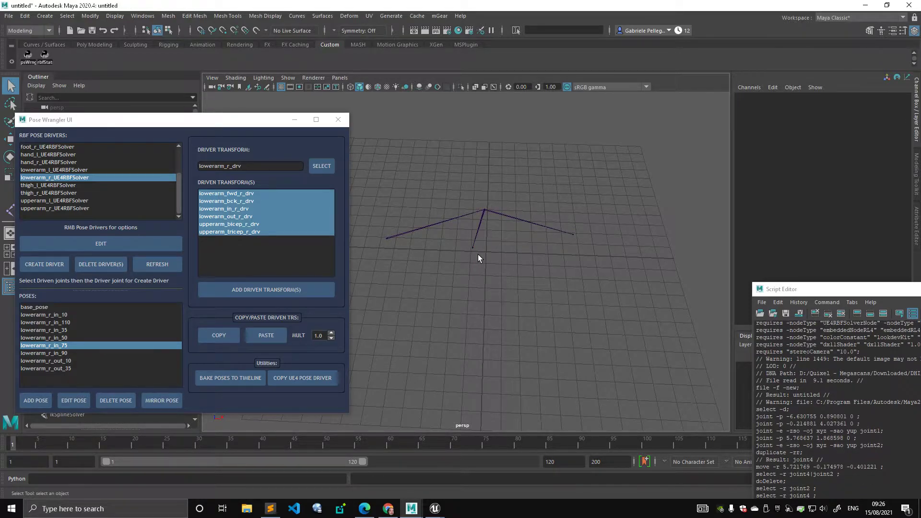
- Duplicate the new child joint, snap the copy to the middle joint and move it about 1.95 units along Z
{"action": "left_click", "coordinate": [477, 251]}
{"action": "key", "text": "w"}
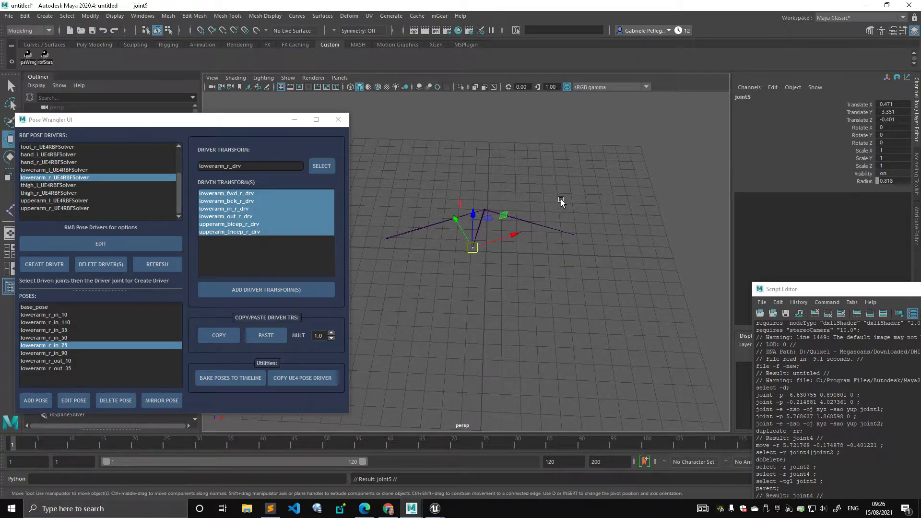
{"action": "left_click_drag", "start_coordinate": [560, 199], "coordinate": [524, 222], "text": "alt"}
{"action": "middle_click_drag", "start_coordinate": [552, 197], "coordinate": [543, 199]}
{"action": "left_click_drag", "start_coordinate": [544, 162], "coordinate": [556, 122]}
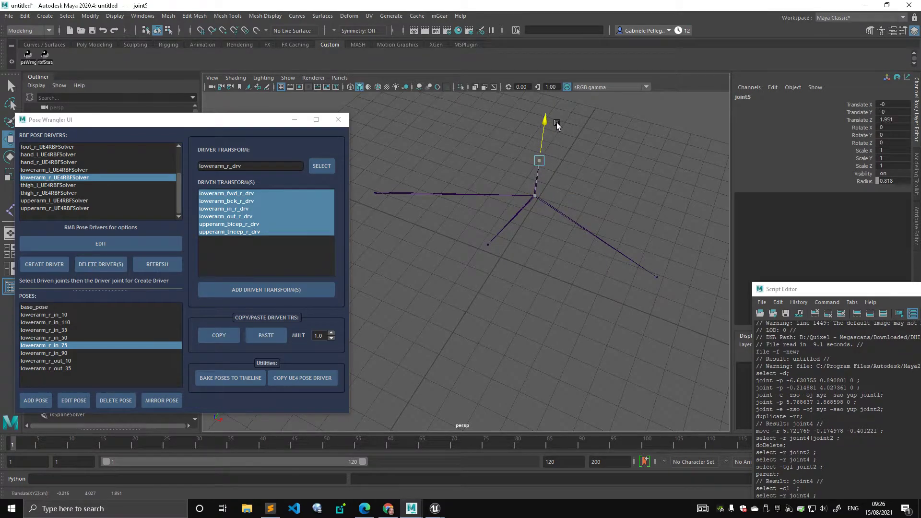
- Move the first child joint, joint4, closer to the middle joint
{"action": "left_click_drag", "start_coordinate": [570, 206], "coordinate": [570, 176], "text": "alt"}
{"action": "left_click", "coordinate": [499, 253]}
{"action": "left_click", "coordinate": [495, 255]}
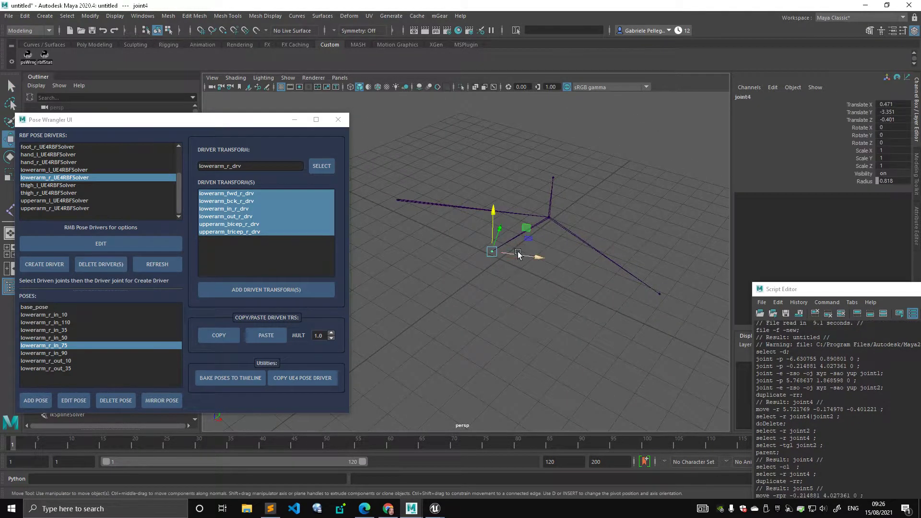
{"action": "left_click_drag", "start_coordinate": [536, 241], "coordinate": [591, 227]}
- Test-rotate the middle joint around Z with its child joints, and undo both rotations
{"action": "key", "text": "q"}
{"action": "right_click_drag", "start_coordinate": [591, 227], "coordinate": [570, 208], "text": "alt"}
{"action": "middle_click_drag", "start_coordinate": [570, 208], "coordinate": [581, 214], "text": "alt"}
{"action": "left_click", "coordinate": [565, 228]}
{"action": "key", "text": "e"}
{"action": "left_click_drag", "start_coordinate": [548, 240], "coordinate": [601, 247]}
{"action": "key", "text": "ctrl+z"}
{"action": "mouse_move", "coordinate": [586, 215]}
{"action": "left_mouse_down"}
{"action": "mouse_move", "coordinate": [544, 218]}
{"action": "mouse_move", "coordinate": [583, 216]}
{"action": "left_mouse_up"}
{"action": "key", "text": "ctrl+z"}
{"action": "key", "text": "q"}
{"action": "left_click", "coordinate": [513, 209]}
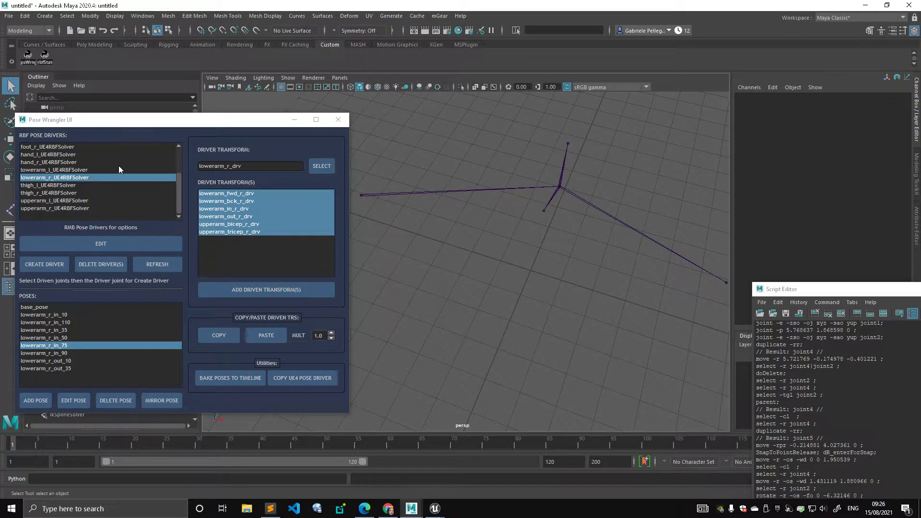
- Refresh Pose Wrangler for the new scene and reposition its window beside the joint chain
{"action": "left_click", "coordinate": [151, 263]}
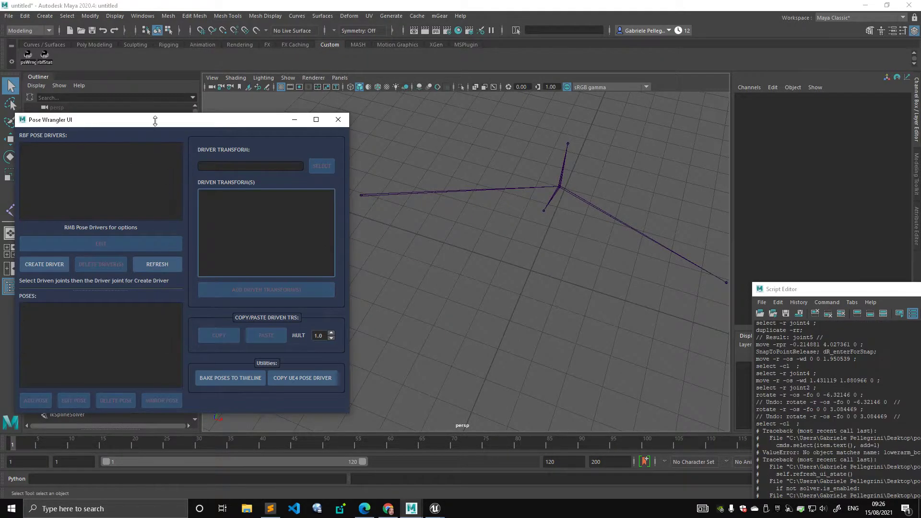
{"action": "left_click_drag", "start_coordinate": [154, 120], "coordinate": [201, 115]}
{"action": "left_click_drag", "start_coordinate": [504, 211], "coordinate": [508, 239], "text": "alt"}
{"action": "mouse_move", "coordinate": [293, 115]}
{"action": "left_mouse_down"}
{"action": "mouse_move", "coordinate": [396, 121]}
{"action": "mouse_move", "coordinate": [285, 102]}
{"action": "left_mouse_up"}
{"action": "left_click_drag", "start_coordinate": [485, 164], "coordinate": [469, 167], "text": "alt"}
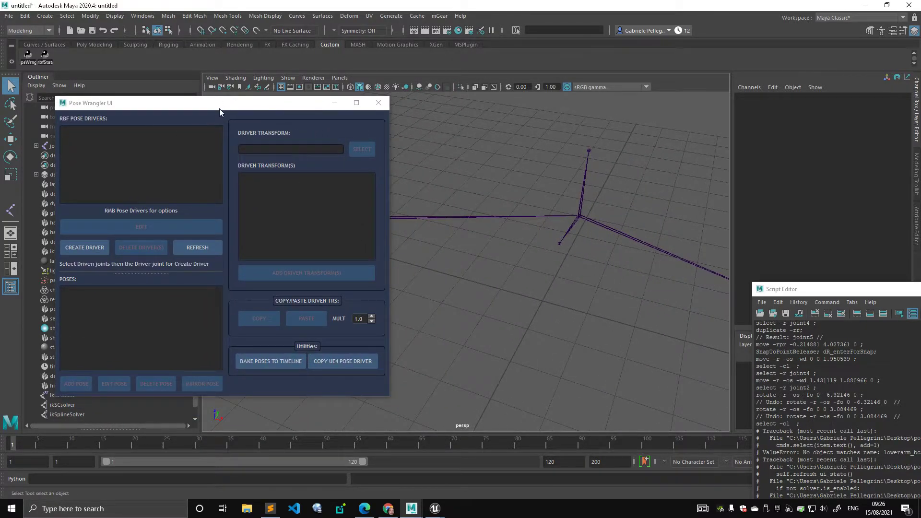
{"action": "mouse_move", "coordinate": [219, 112]}
{"action": "left_mouse_down"}
{"action": "mouse_move", "coordinate": [231, 102]}
{"action": "mouse_move", "coordinate": [235, 112]}
{"action": "left_mouse_up"}
{"action": "left_click_drag", "start_coordinate": [544, 203], "coordinate": [485, 182], "text": "alt"}
{"action": "left_click_drag", "start_coordinate": [315, 111], "coordinate": [298, 101]}
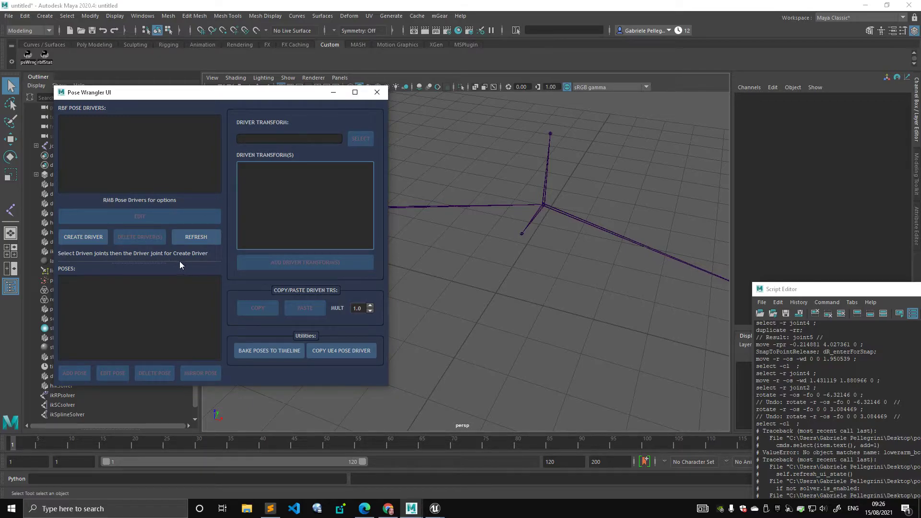
- Select driven joints joint5 and joint4, add joint2 last as the driver, and create a pose driver named demo
{"action": "left_click", "coordinate": [549, 178]}
{"action": "left_click", "coordinate": [551, 134]}
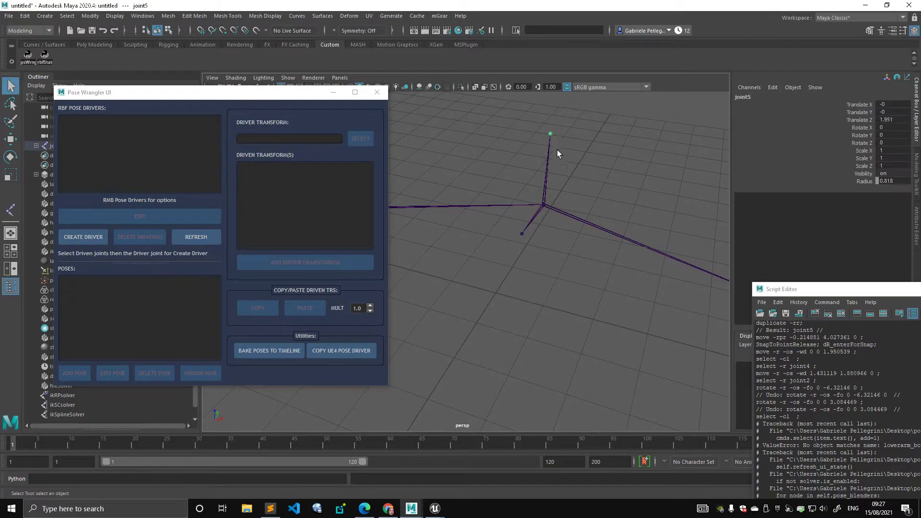
{"action": "left_click", "coordinate": [523, 234], "text": "shift"}
{"action": "left_click_drag", "start_coordinate": [554, 246], "coordinate": [573, 249], "text": "alt"}
{"action": "left_click_drag", "start_coordinate": [576, 193], "coordinate": [551, 244], "text": "shift"}
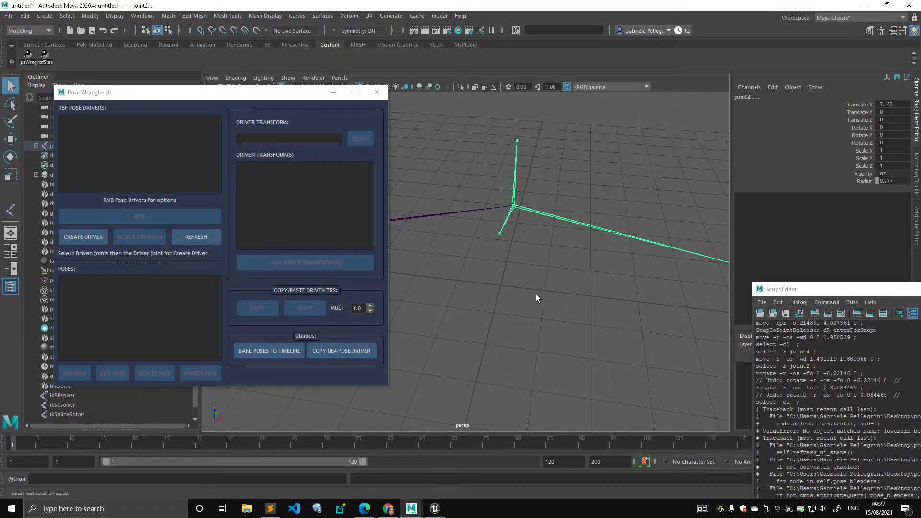
{"action": "left_click", "coordinate": [87, 240]}
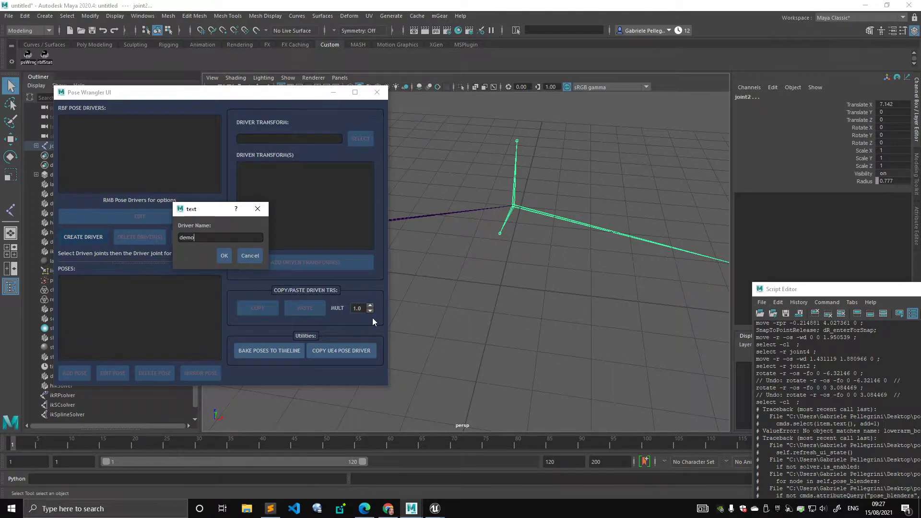
{"action": "type", "text": "demo"}
{"action": "left_click", "coordinate": [224, 255]}
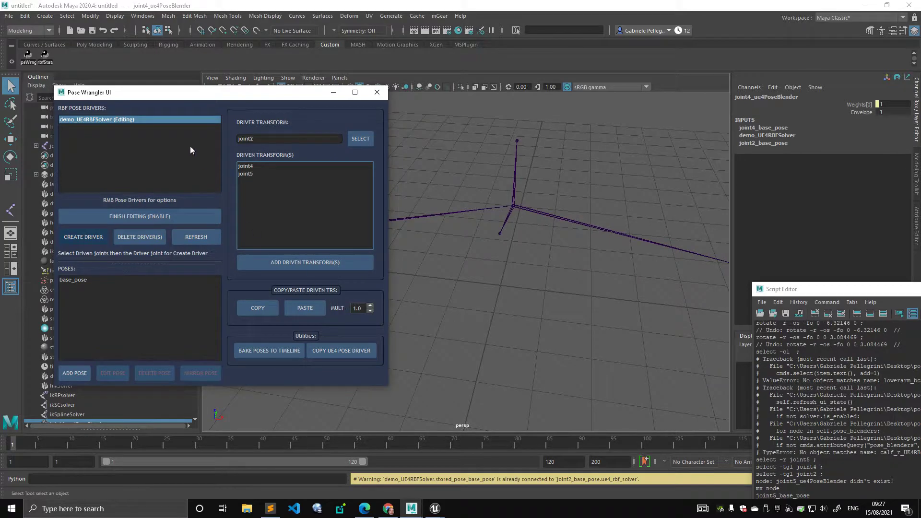
- Examine the demo driver's new nodes in the Outliner, its driven joints joint4 and joint5, and its driver joint2
{"action": "left_click_drag", "start_coordinate": [173, 99], "coordinate": [285, 165]}
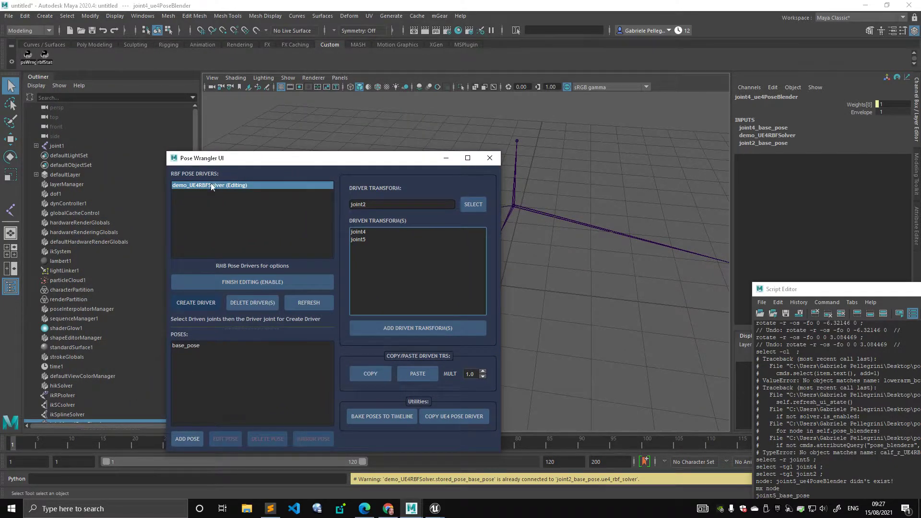
{"action": "scroll", "coordinate": [93, 314], "scroll_direction": "down", "scroll_amount": 2}
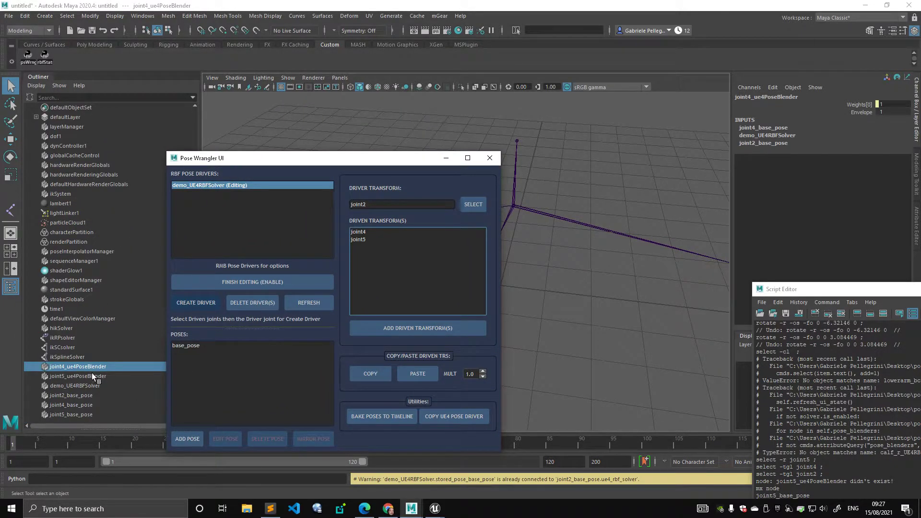
{"action": "left_click_drag", "start_coordinate": [271, 164], "coordinate": [192, 97]}
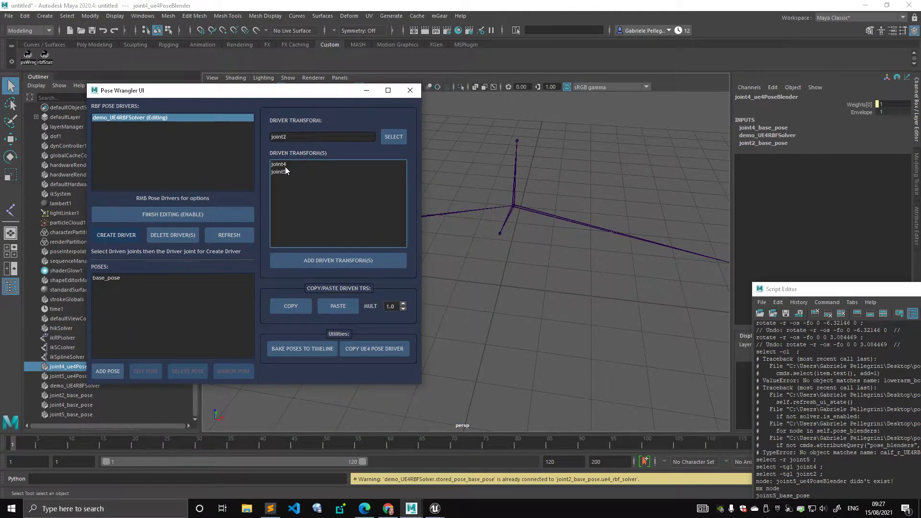
{"action": "left_click", "coordinate": [519, 146]}
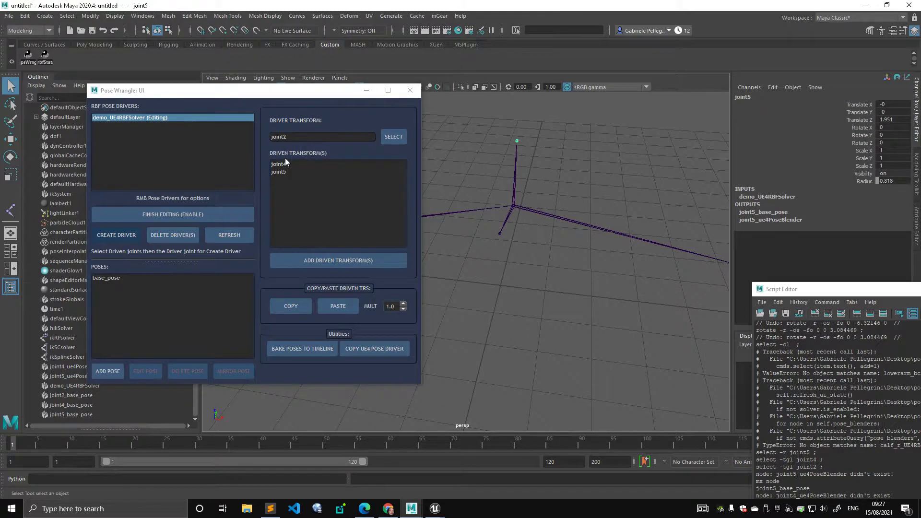
{"action": "left_click", "coordinate": [286, 170]}
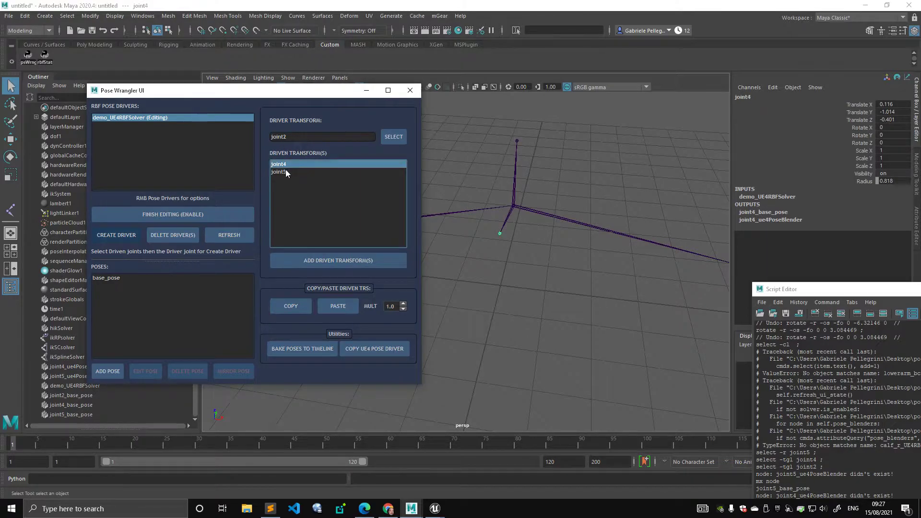
{"action": "left_click", "coordinate": [315, 164], "text": "ctrl"}
{"action": "left_click", "coordinate": [568, 192]}
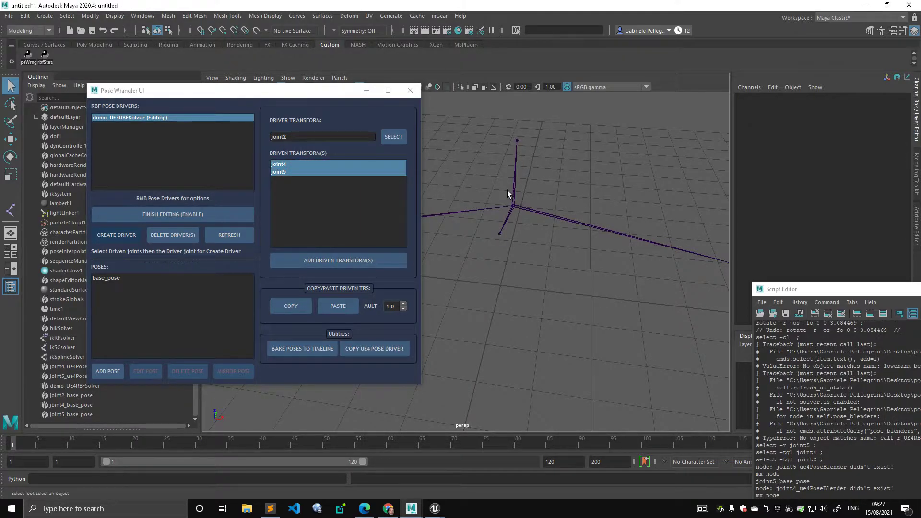
{"action": "left_click", "coordinate": [540, 213]}
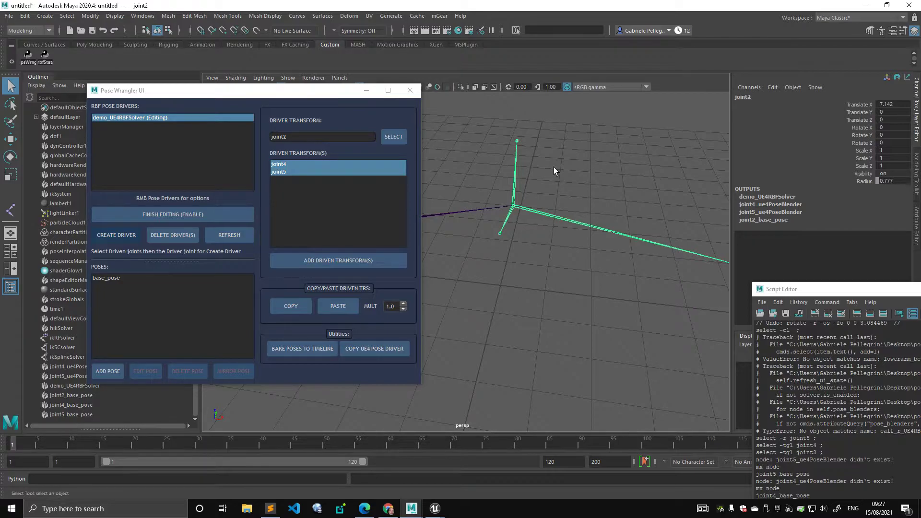
{"action": "left_click", "coordinate": [562, 194]}
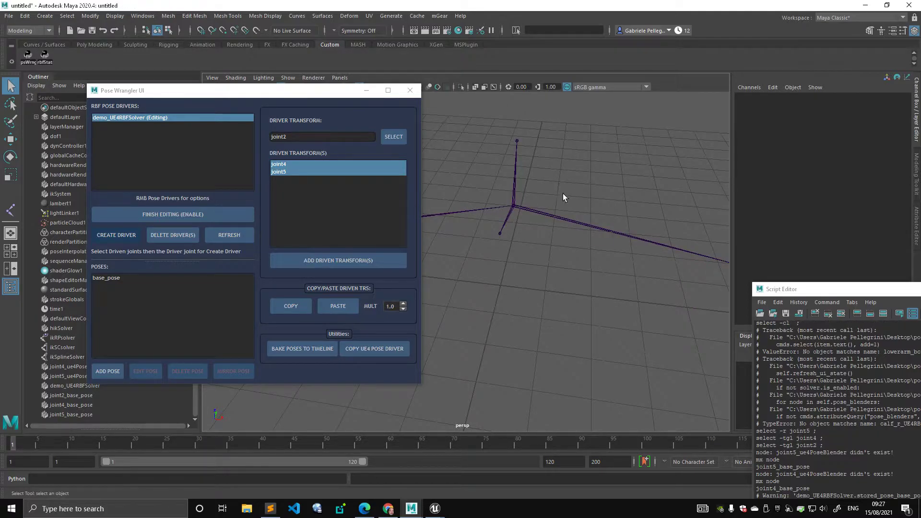
{"action": "left_click_drag", "start_coordinate": [540, 166], "coordinate": [555, 204], "text": "alt"}
- Finish editing the demo driver, put it back in edit mode and finish editing once more
{"action": "left_click", "coordinate": [229, 217]}
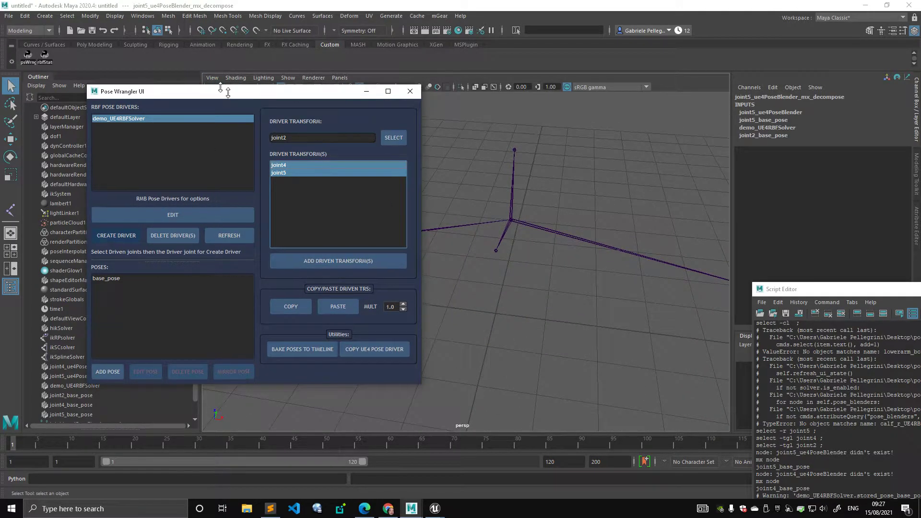
{"action": "left_click_drag", "start_coordinate": [186, 100], "coordinate": [209, 90]}
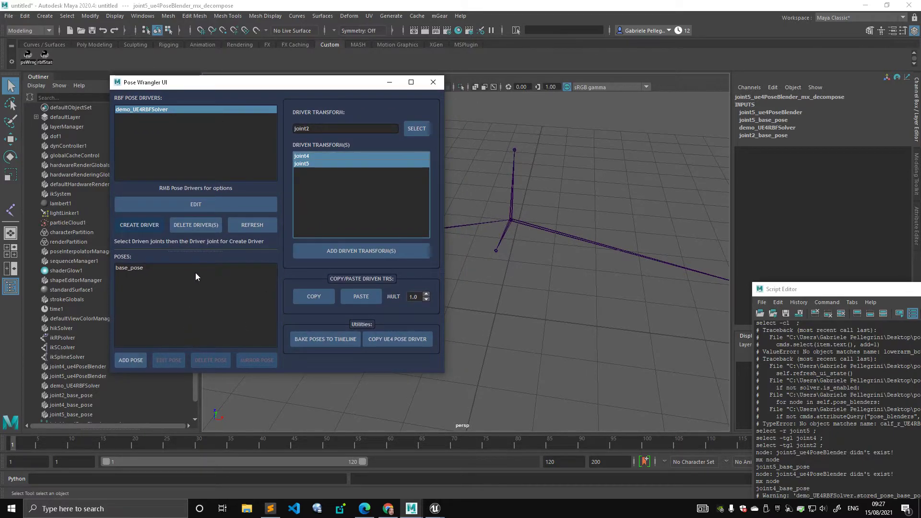
{"action": "left_click", "coordinate": [176, 110]}
{"action": "left_click_drag", "start_coordinate": [183, 85], "coordinate": [193, 96]}
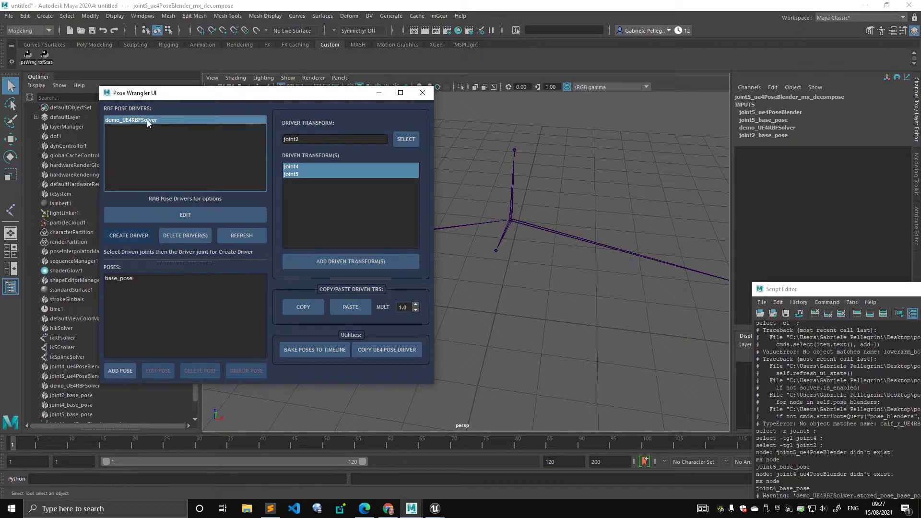
{"action": "left_click", "coordinate": [207, 215]}
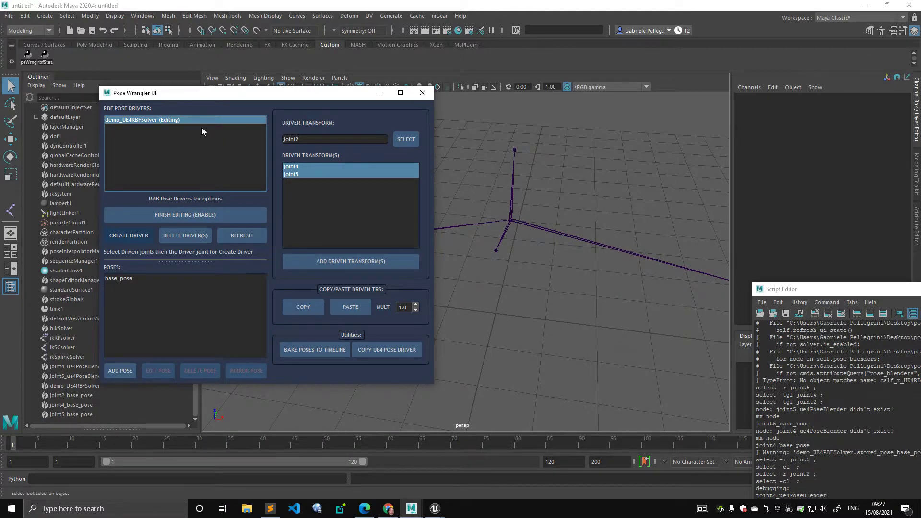
{"action": "left_click", "coordinate": [205, 215]}
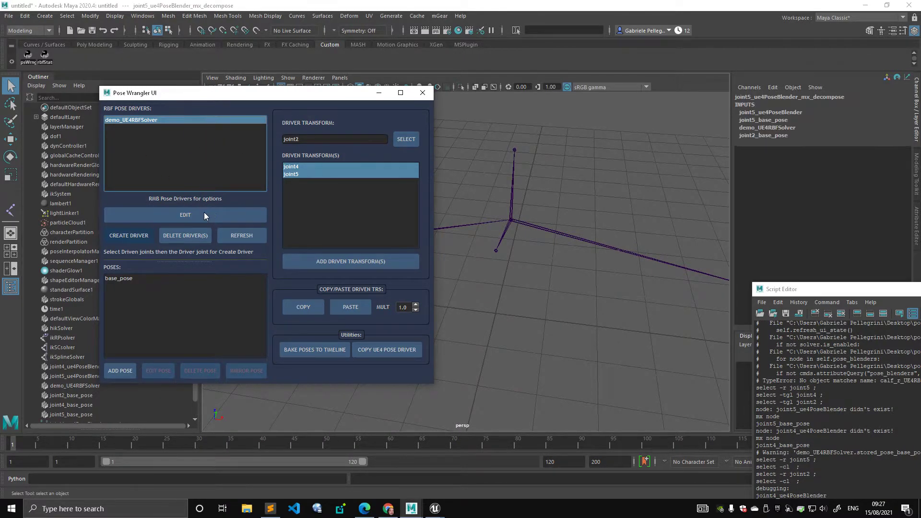
- Try to move joint5 while the demo driver is enabled
{"action": "left_click", "coordinate": [515, 151]}
{"action": "key", "text": "w"}
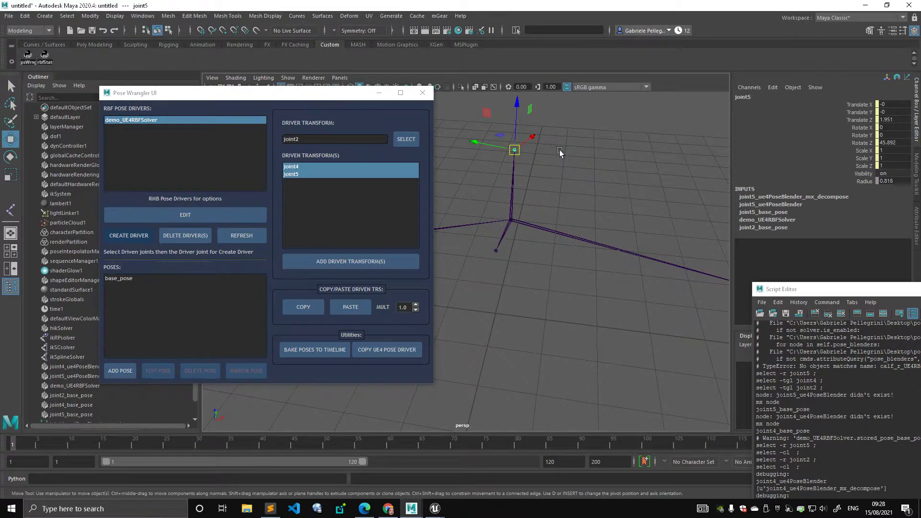
{"action": "left_click_drag", "start_coordinate": [556, 153], "coordinate": [514, 154], "text": "alt"}
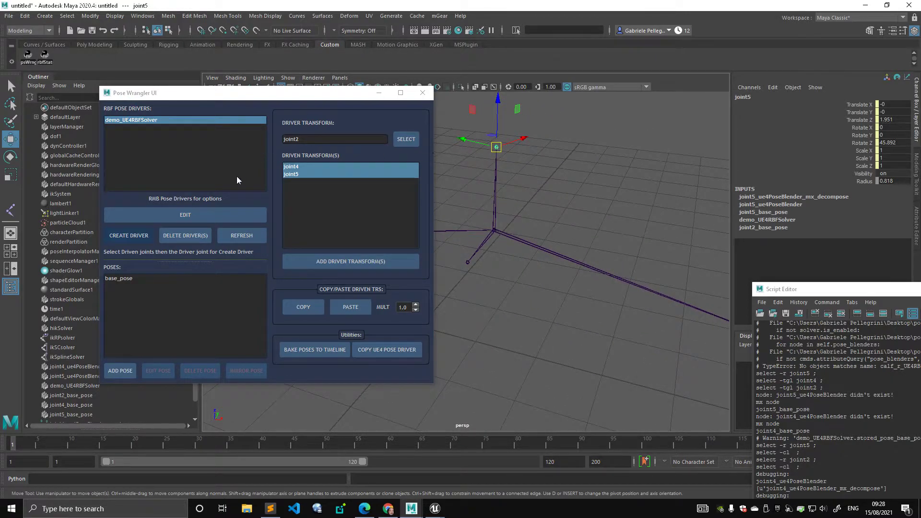
- Put the demo driver in edit mode and rotate the driver joint2 about -65.4 degrees around Z
{"action": "left_click", "coordinate": [192, 215]}
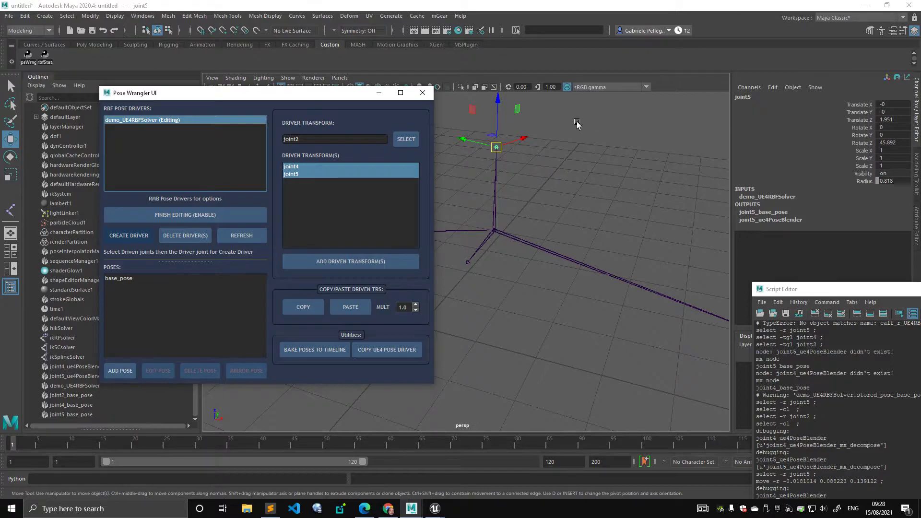
{"action": "left_click_drag", "start_coordinate": [490, 160], "coordinate": [502, 231], "text": "alt"}
{"action": "key", "text": "q"}
{"action": "left_click", "coordinate": [539, 213]}
{"action": "key", "text": "e"}
{"action": "middle_click_drag", "start_coordinate": [525, 233], "coordinate": [596, 231], "text": "alt"}
- Move joint4 farther away from the middle joint and raise joint5 to a Translate Z of about 3.32
{"action": "key", "text": "q"}
{"action": "left_click", "coordinate": [547, 221]}
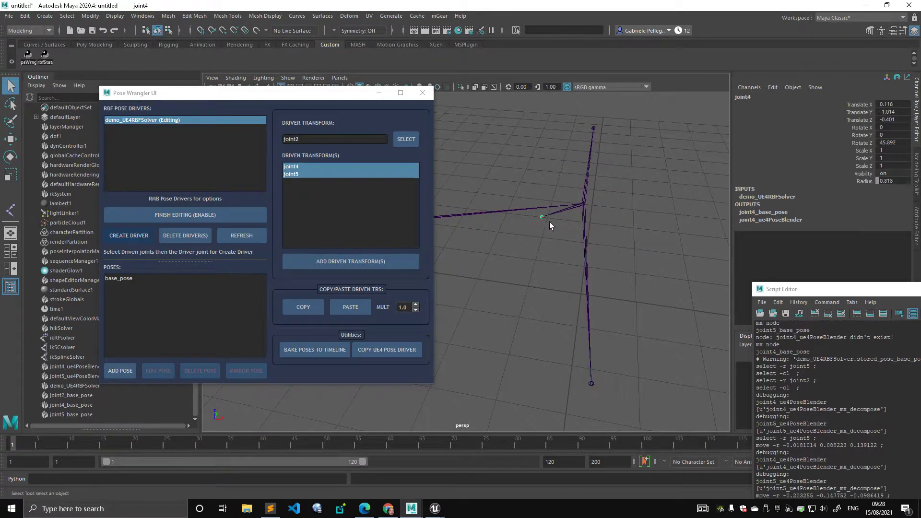
{"action": "key", "text": "w"}
{"action": "left_click_drag", "start_coordinate": [555, 219], "coordinate": [494, 248]}
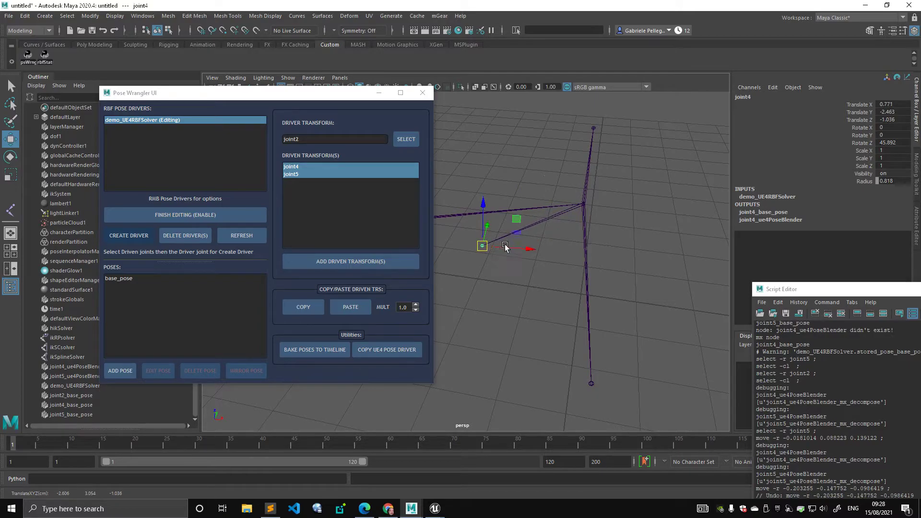
{"action": "left_click", "coordinate": [593, 129]}
{"action": "left_click_drag", "start_coordinate": [617, 149], "coordinate": [580, 191], "text": "alt"}
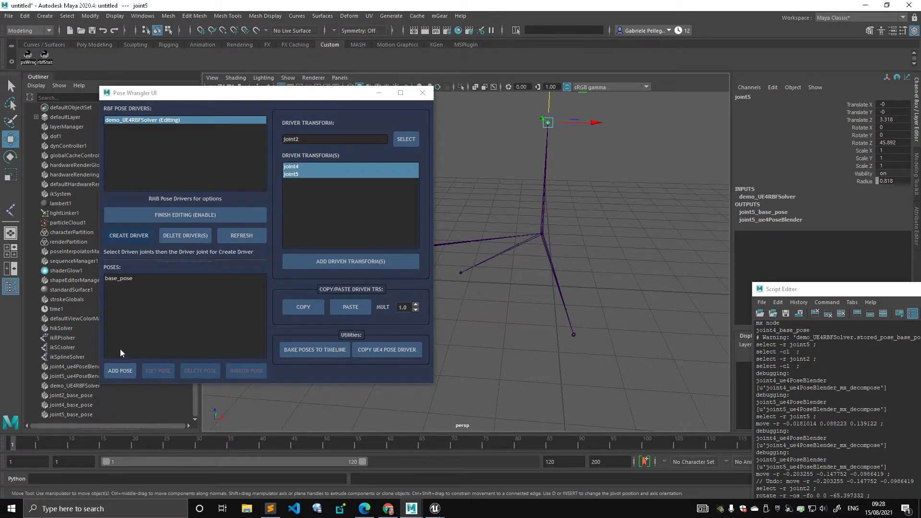
- Add the current joint arrangement to the demo driver as a pose named flexing45
{"action": "left_click", "coordinate": [115, 371]}
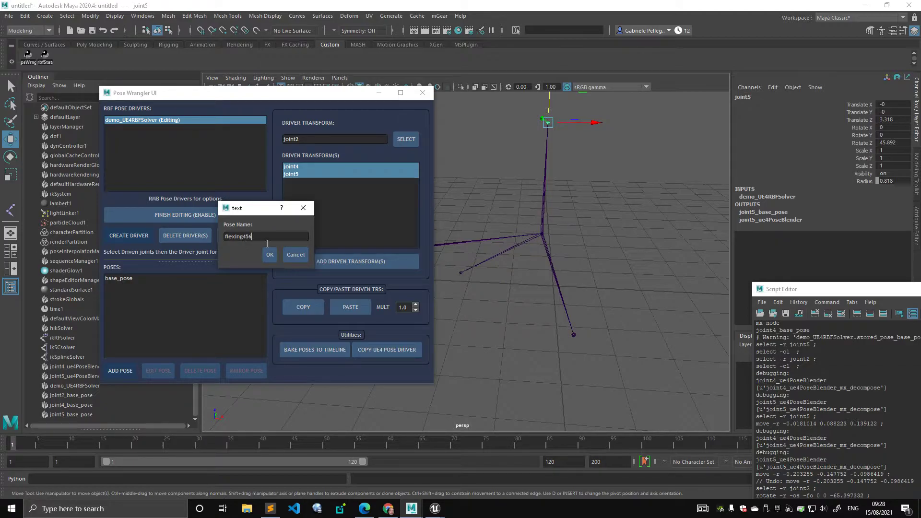
{"action": "right_click", "coordinate": [267, 242]}
{"action": "left_click", "coordinate": [254, 254]}
{"action": "left_click", "coordinate": [267, 259]}
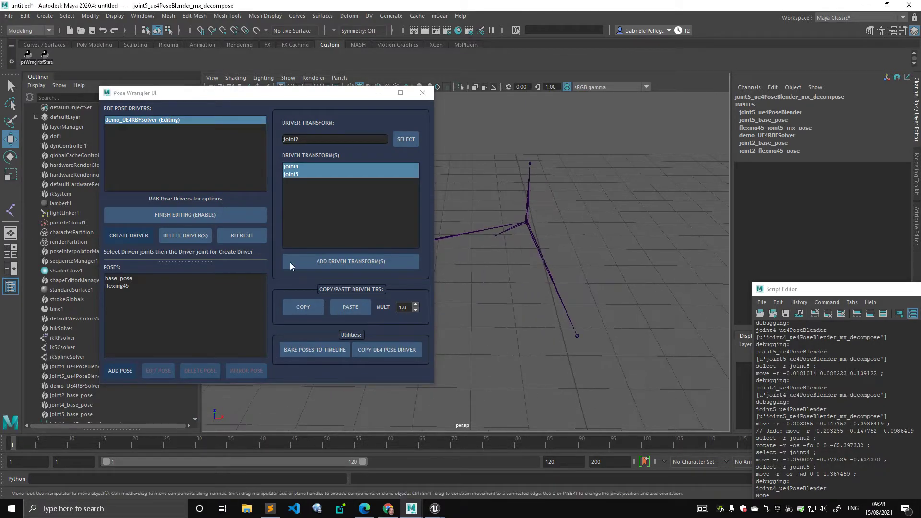
- Switch the demo driver between base_pose and flexing45, then select joint4 to inspect how it responds
{"action": "left_click", "coordinate": [136, 278]}
{"action": "left_click_drag", "start_coordinate": [551, 263], "coordinate": [484, 271], "text": "alt"}
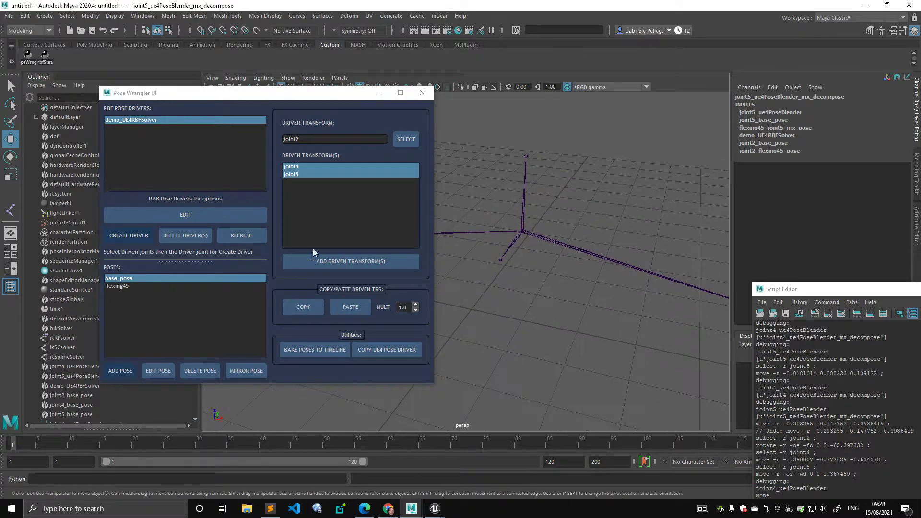
{"action": "left_click", "coordinate": [132, 286]}
{"action": "left_click_drag", "start_coordinate": [540, 302], "coordinate": [562, 308], "text": "alt"}
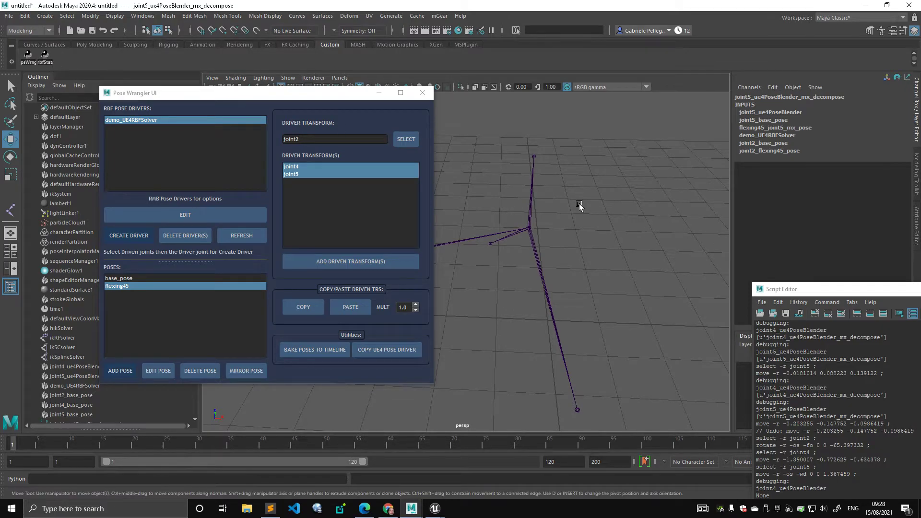
{"action": "left_click_drag", "start_coordinate": [173, 93], "coordinate": [151, 91]}
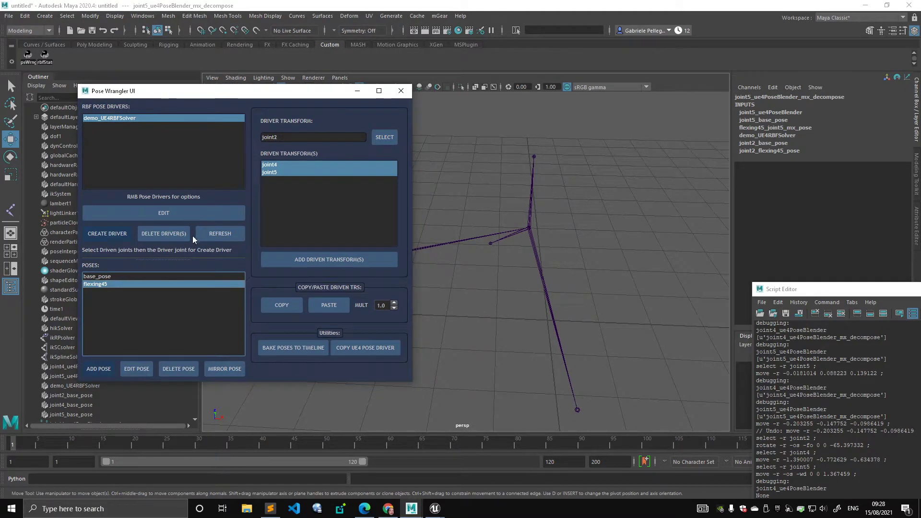
{"action": "left_click", "coordinate": [150, 275]}
{"action": "left_click", "coordinate": [163, 284]}
{"action": "left_click", "coordinate": [491, 245]}
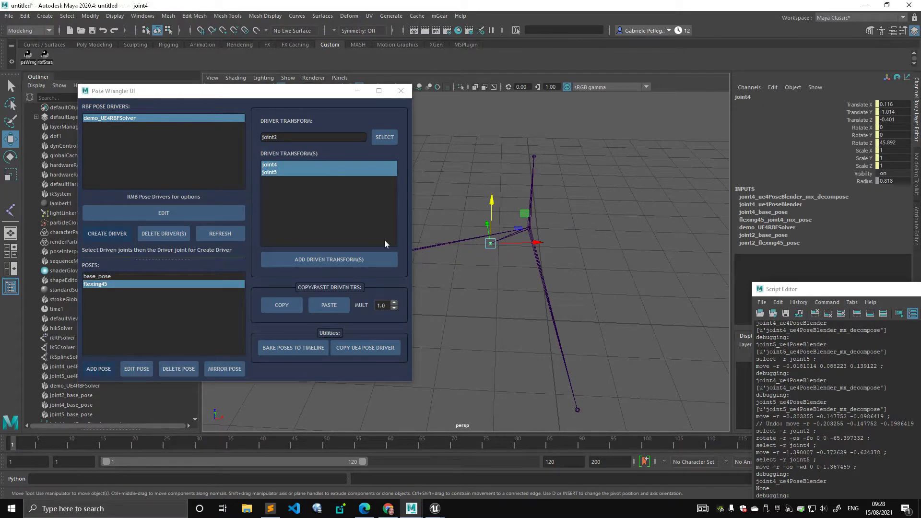
- Select the demo_UE4RBFSolver node in the Outliner and raise its Radius to 2.7
{"action": "left_click_drag", "start_coordinate": [280, 96], "coordinate": [326, 67]}
{"action": "scroll", "coordinate": [87, 269], "scroll_direction": "down", "scroll_amount": 2}
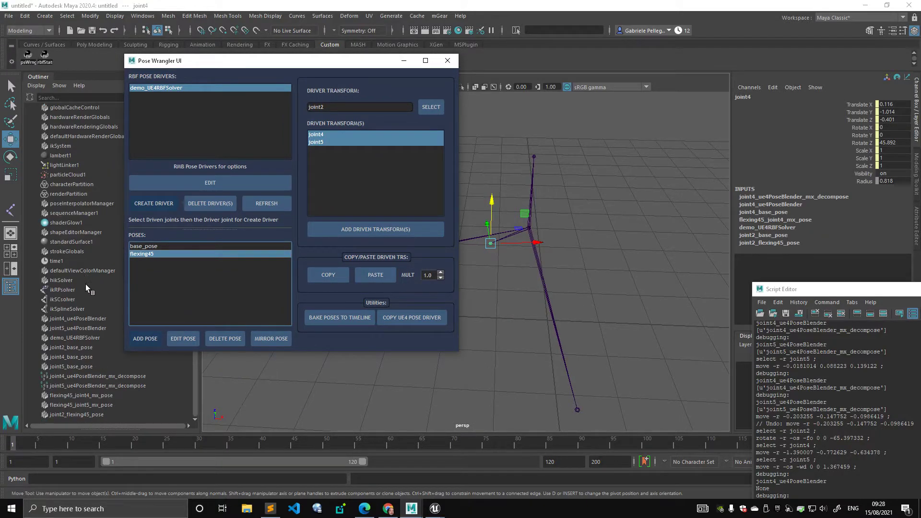
{"action": "left_click", "coordinate": [102, 337]}
{"action": "left_click_drag", "start_coordinate": [355, 61], "coordinate": [345, 60]}
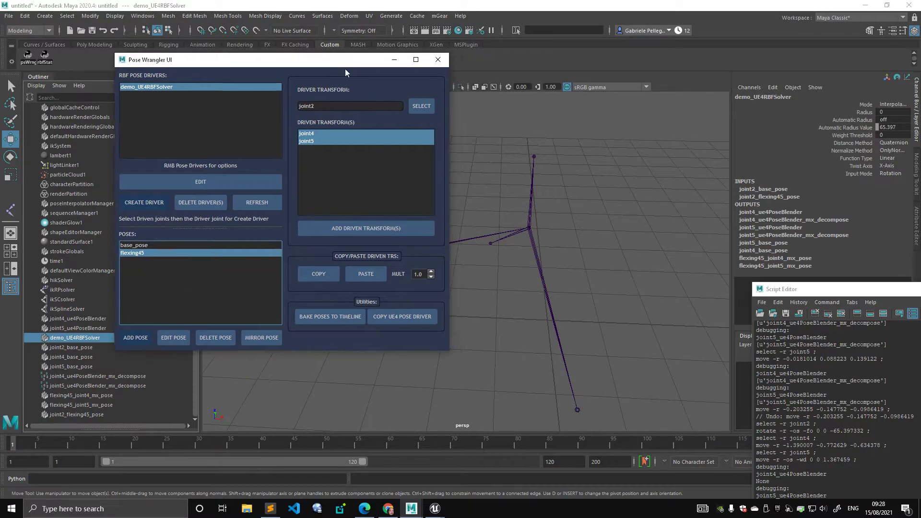
{"action": "left_click_drag", "start_coordinate": [824, 293], "coordinate": [805, 304]}
{"action": "mouse_move", "coordinate": [611, 218]}
{"action": "right_mouse_down", "text": "alt"}
{"action": "mouse_move", "coordinate": [582, 216]}
{"action": "mouse_move", "coordinate": [618, 219]}
{"action": "right_mouse_up", "text": "alt"}
{"action": "middle_click_drag", "start_coordinate": [562, 226], "coordinate": [583, 236], "text": "alt"}
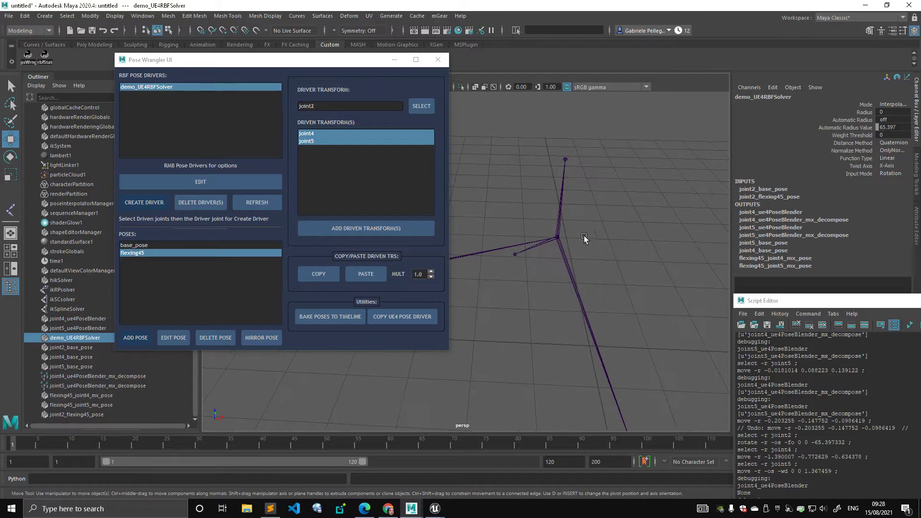
{"action": "right_click_drag", "start_coordinate": [616, 223], "coordinate": [603, 217], "text": "alt"}
{"action": "left_click_drag", "start_coordinate": [606, 219], "coordinate": [569, 185], "text": "alt"}
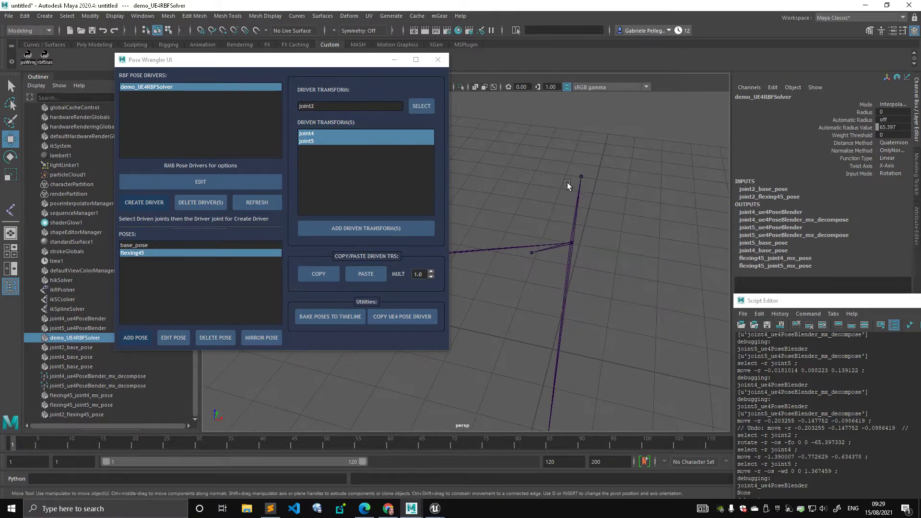
{"action": "left_click", "coordinate": [866, 112]}
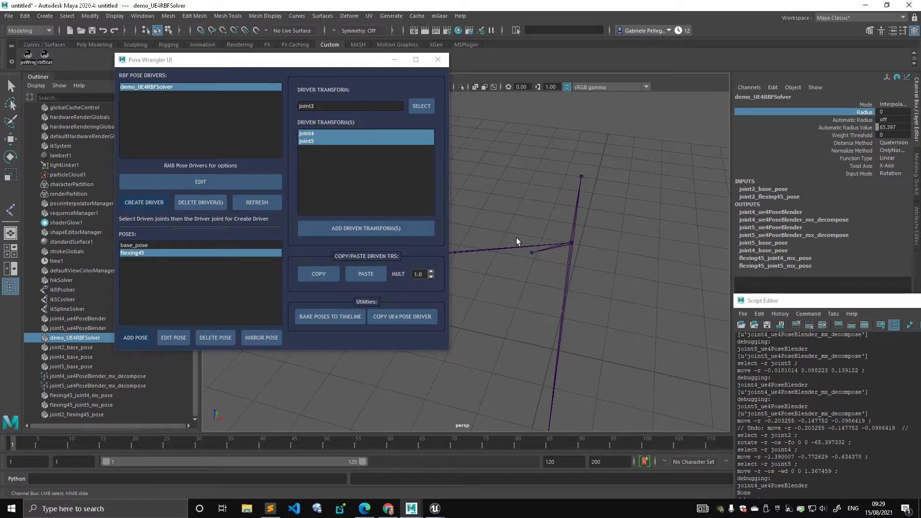
{"action": "middle_click_drag", "start_coordinate": [580, 148], "coordinate": [591, 150]}
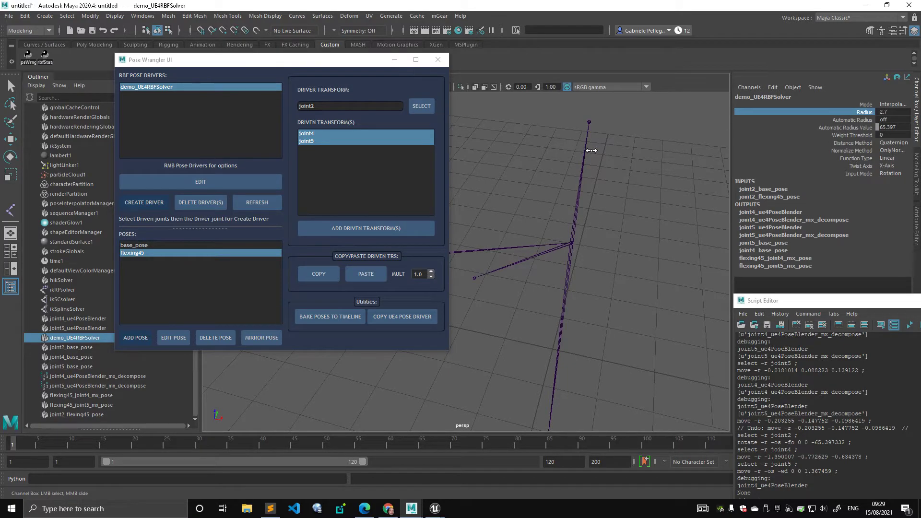
- Undo the last Radius change on the demo_UE4RBFSolver node and shift the Pose Wrangler window aside
{"action": "key", "text": "ctrl+z"}
{"action": "left_click", "coordinate": [260, 72]}
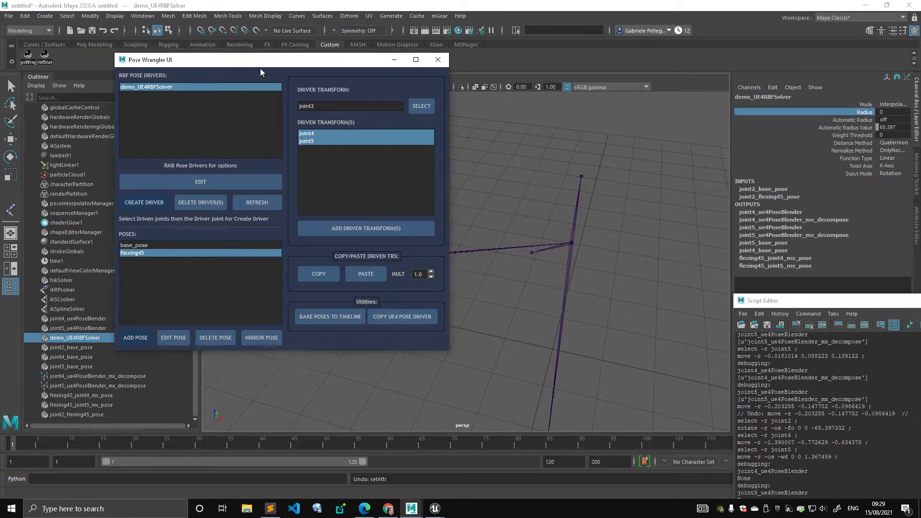
{"action": "left_click_drag", "start_coordinate": [261, 66], "coordinate": [245, 99]}
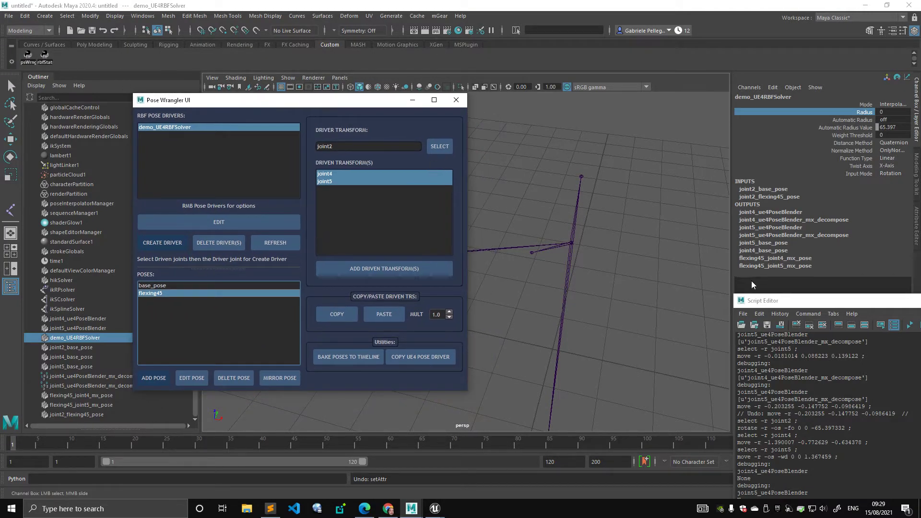
- Bring up the Script Editor history and examine the printed Radius values of the calf and clavicle RBF solvers
{"action": "left_click_drag", "start_coordinate": [752, 294], "coordinate": [381, 101]}
{"action": "scroll", "coordinate": [519, 286], "scroll_direction": "up", "scroll_amount": 20}
{"action": "scroll", "coordinate": [530, 285], "scroll_direction": "down", "scroll_amount": 15}
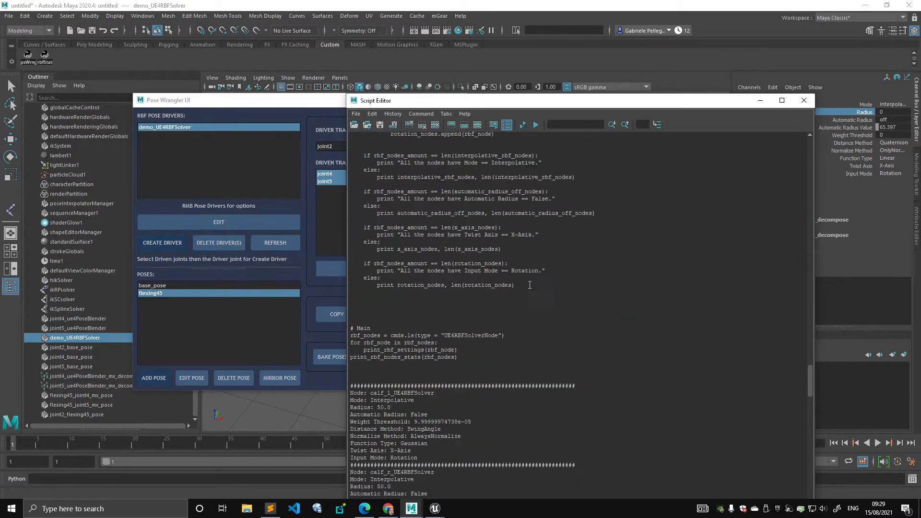
{"action": "scroll", "coordinate": [530, 285], "scroll_direction": "down", "scroll_amount": 8}
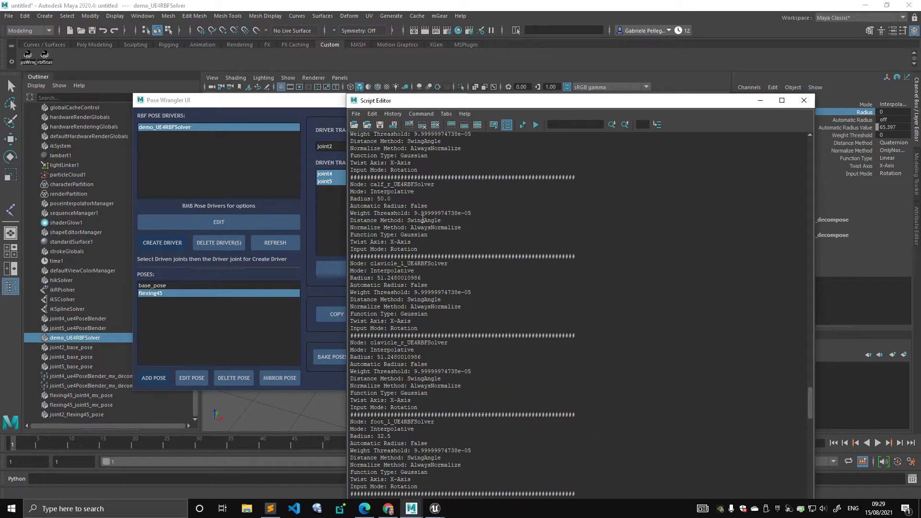
{"action": "mouse_move", "coordinate": [391, 198]}
{"action": "left_mouse_down"}
{"action": "mouse_move", "coordinate": [363, 198]}
{"action": "mouse_move", "coordinate": [374, 198]}
{"action": "left_mouse_up"}
{"action": "left_click_drag", "start_coordinate": [377, 279], "coordinate": [437, 280]}
{"action": "scroll", "coordinate": [441, 284], "scroll_direction": "down", "scroll_amount": 2}
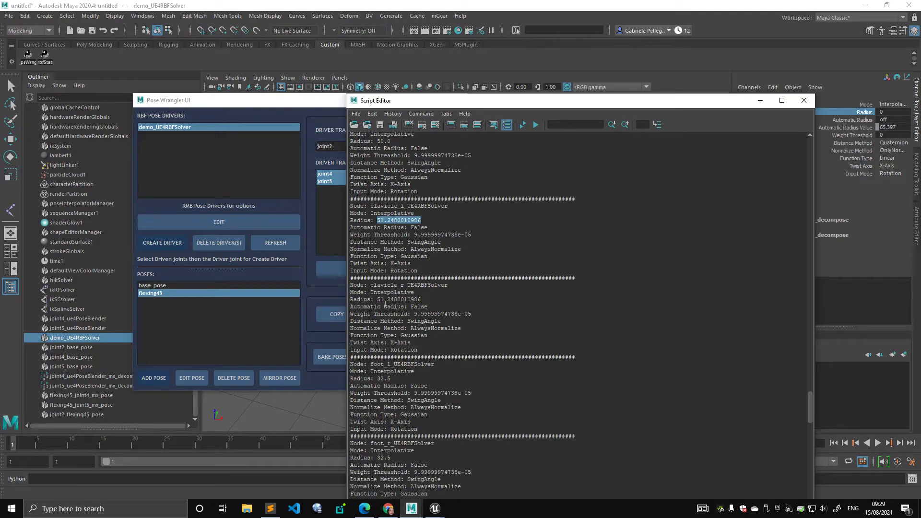
- Compare the printed solver settings for clavicle_r, foot, hand and lowerarm, paying attention to Radius and Mode
{"action": "left_click_drag", "start_coordinate": [380, 300], "coordinate": [444, 301]}
{"action": "scroll", "coordinate": [448, 301], "scroll_direction": "down", "scroll_amount": 3}
{"action": "left_click_drag", "start_coordinate": [377, 293], "coordinate": [424, 294]}
{"action": "scroll", "coordinate": [413, 296], "scroll_direction": "down", "scroll_amount": 4}
{"action": "scroll", "coordinate": [418, 305], "scroll_direction": "down", "scroll_amount": 4}
{"action": "left_click", "coordinate": [417, 305]}
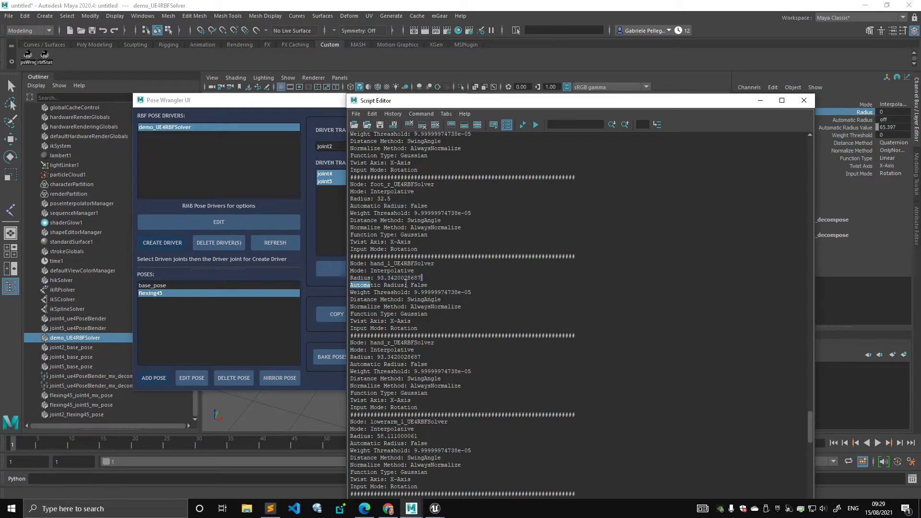
{"action": "scroll", "coordinate": [423, 211], "scroll_direction": "down", "scroll_amount": 7}
{"action": "scroll", "coordinate": [423, 211], "scroll_direction": "down", "scroll_amount": 6}
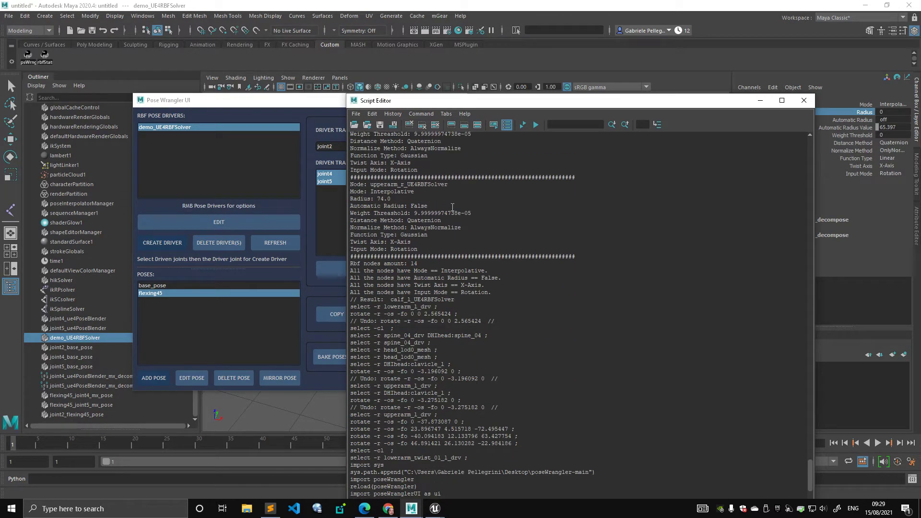
{"action": "left_click_drag", "start_coordinate": [488, 99], "coordinate": [545, 218]}
{"action": "scroll", "coordinate": [544, 320], "scroll_direction": "up", "scroll_amount": 5}
{"action": "scroll", "coordinate": [545, 320], "scroll_direction": "up", "scroll_amount": 5}
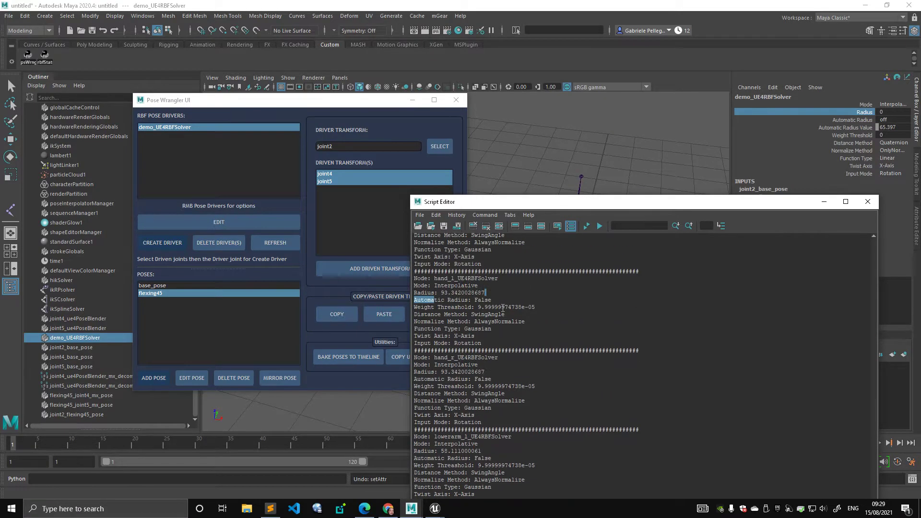
{"action": "double_click", "coordinate": [464, 357]}
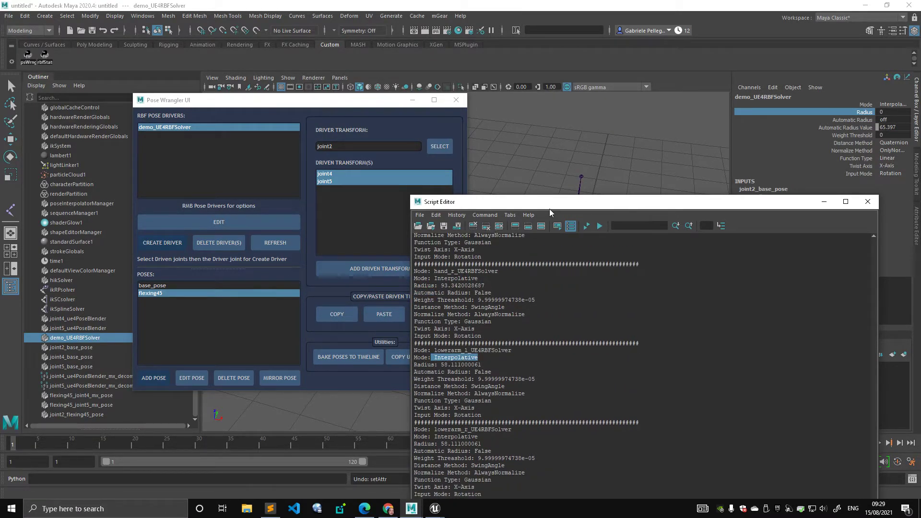
- Set the Radius of demo_UE4RBFSolver to 50, keeping the Script Editor clear of the joints
{"action": "left_click_drag", "start_coordinate": [566, 201], "coordinate": [176, 64]}
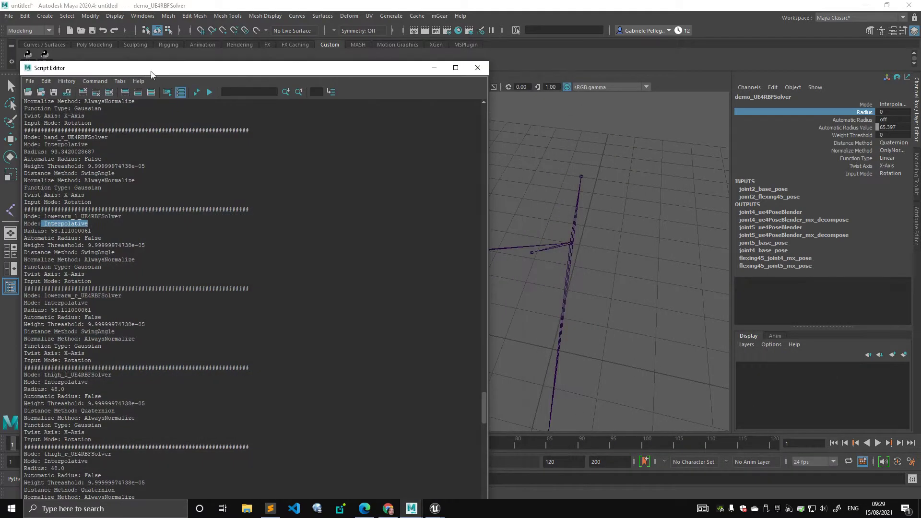
{"action": "left_click", "coordinate": [892, 112]}
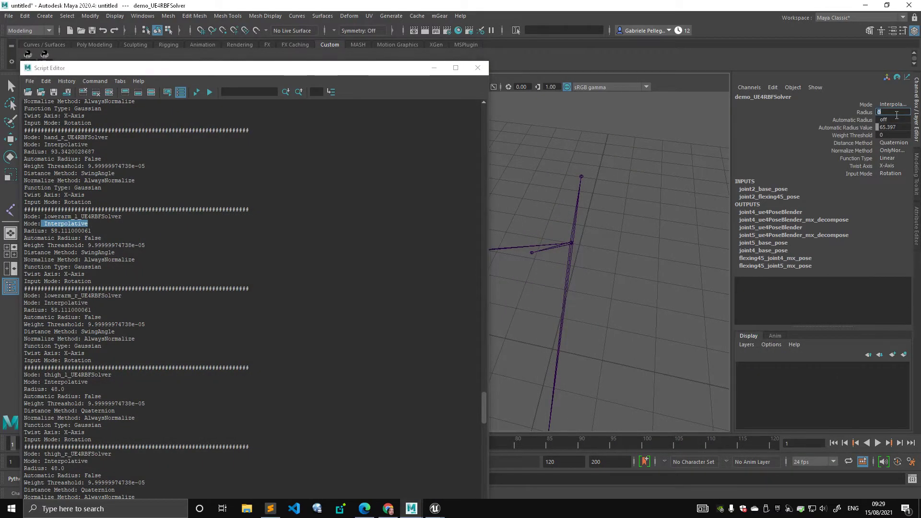
{"action": "type", "text": "50"}
{"action": "key", "text": "Return"}
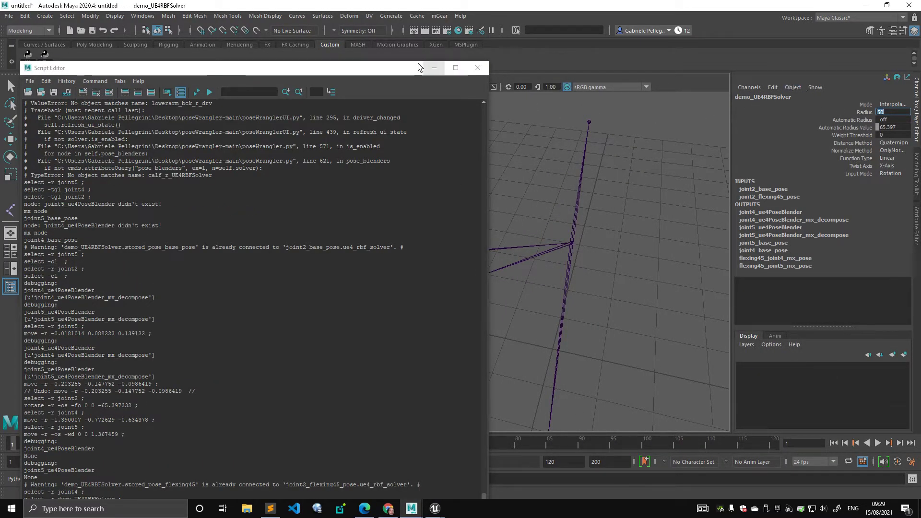
- Find the printed settings block of lowerarm_l_UE4RBFSolver in the Script Editor history and select it from Node to Input Mode
{"action": "left_click_drag", "start_coordinate": [420, 68], "coordinate": [468, 53]}
{"action": "scroll", "coordinate": [391, 259], "scroll_direction": "up", "scroll_amount": 10}
{"action": "scroll", "coordinate": [378, 265], "scroll_direction": "up", "scroll_amount": 20}
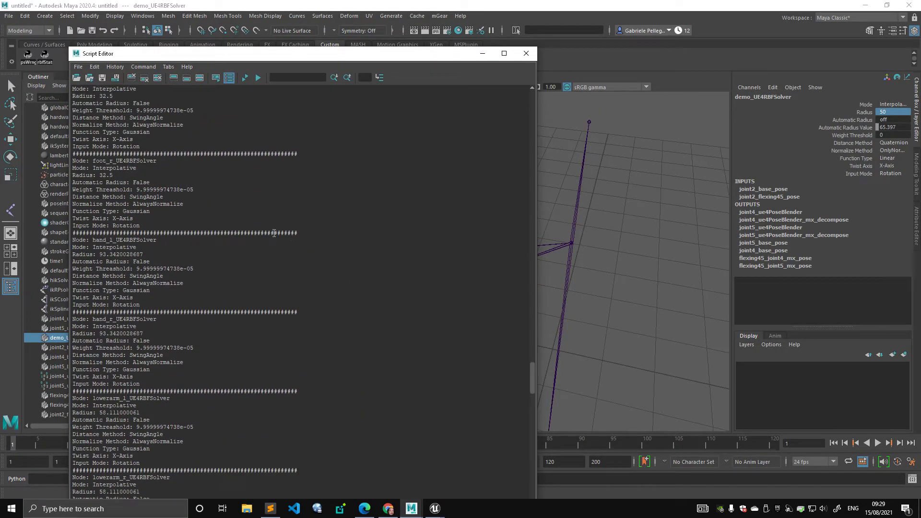
{"action": "scroll", "coordinate": [598, 248], "scroll_direction": "up", "scroll_amount": 1}
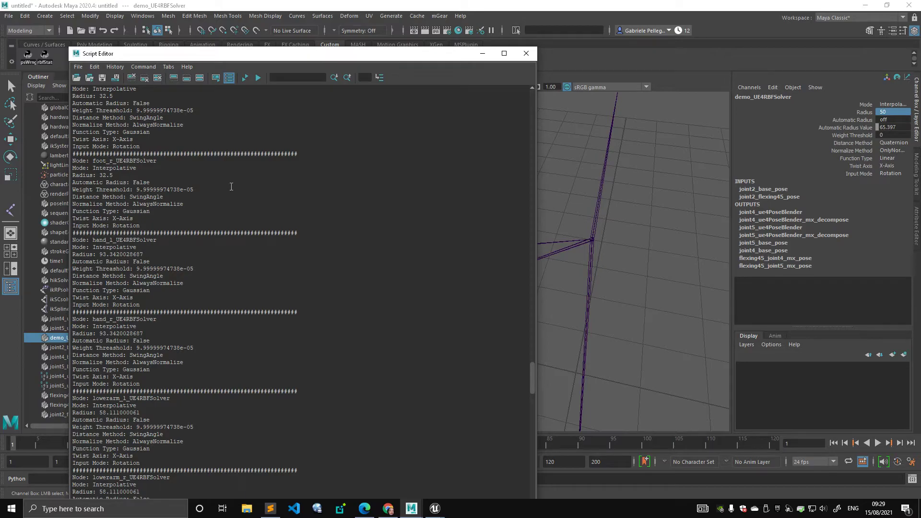
{"action": "scroll", "coordinate": [232, 188], "scroll_direction": "up", "scroll_amount": 3}
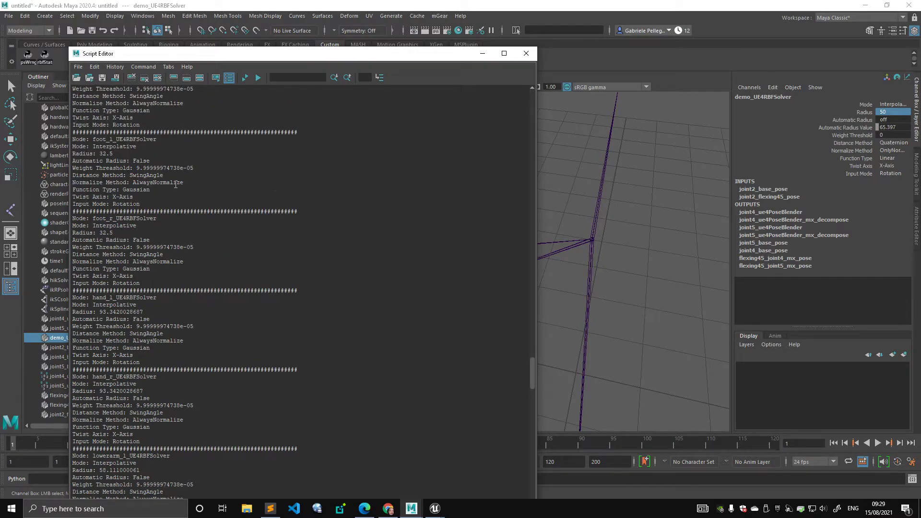
{"action": "scroll", "coordinate": [176, 187], "scroll_direction": "up", "scroll_amount": 20}
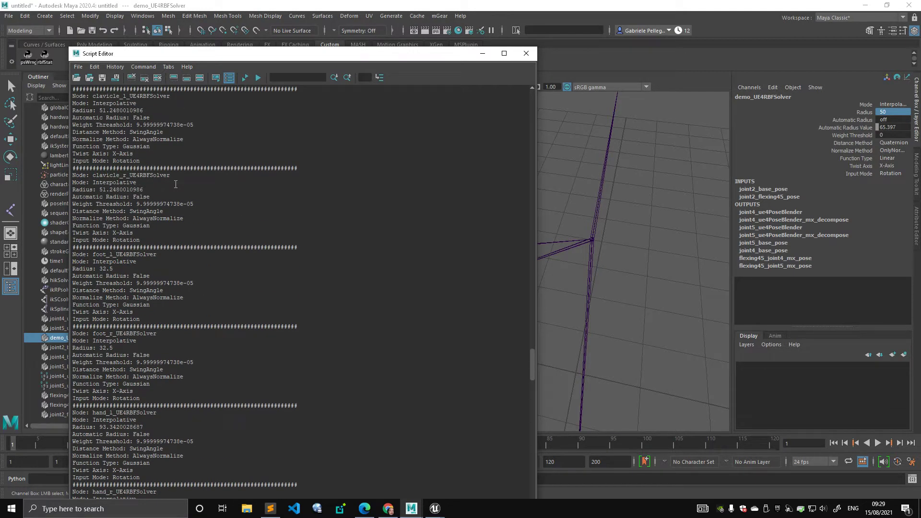
{"action": "scroll", "coordinate": [176, 197], "scroll_direction": "down", "scroll_amount": 20}
{"action": "scroll", "coordinate": [173, 236], "scroll_direction": "down", "scroll_amount": 7}
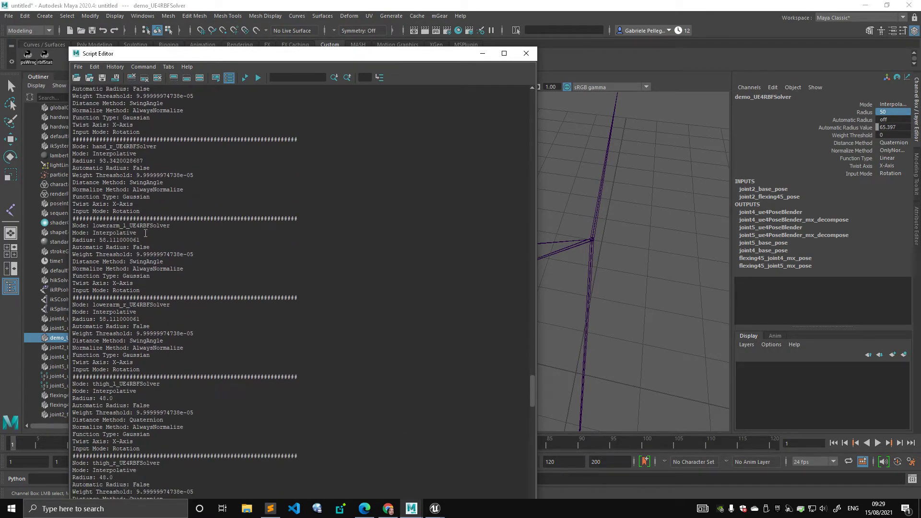
{"action": "left_click_drag", "start_coordinate": [152, 292], "coordinate": [72, 225]}
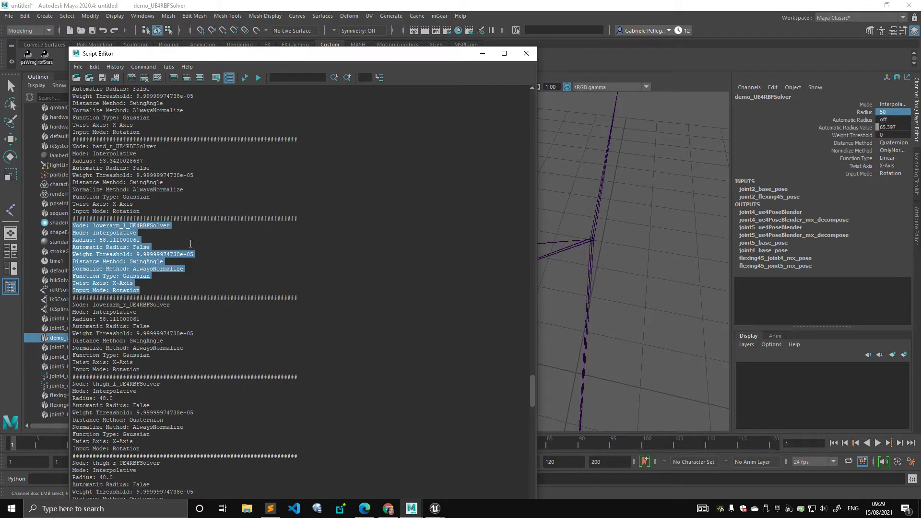
- Reveal the Script Editor's input area and replace a Python tab's content with the lowerarm_l_UE4RBFSolver settings
{"action": "scroll", "coordinate": [260, 262], "scroll_direction": "down", "scroll_amount": 10}
{"action": "left_click_drag", "start_coordinate": [330, 52], "coordinate": [408, 7]}
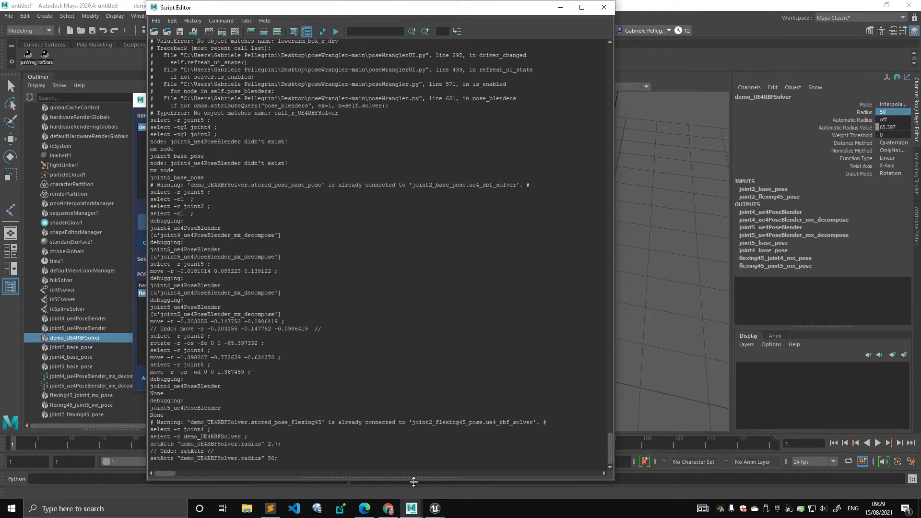
{"action": "left_click_drag", "start_coordinate": [419, 483], "coordinate": [419, 250]}
{"action": "key", "text": "ctrl+a"}
{"action": "type", "text": "Node: lowerarm_l_UE4RBFSolver Mode: Interpolative Radius: 58.111000061 Automatic Radius: False Weight Threashold: 9.99999974738e-05 Distance Method: SwingAngle Normalize Method: AlwaysNormalize Function Type: Gaussian Twist Axis: X-Axis Input Mode: Rotation"}
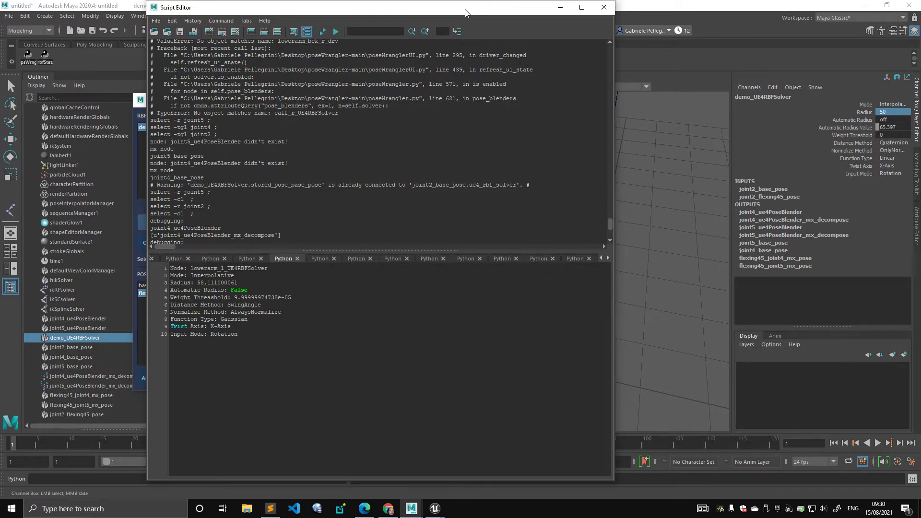
- Set the demo solver's Distance Method to SwingAngle and its Normalize Method to AlwaysNormalize, matching the lowerarm_l reference settings
{"action": "left_click_drag", "start_coordinate": [469, 7], "coordinate": [390, 35]}
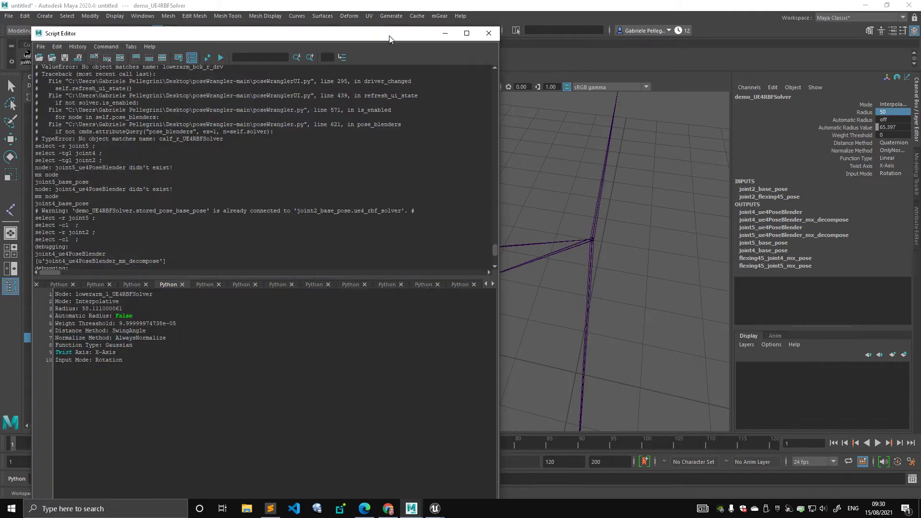
{"action": "left_click", "coordinate": [893, 143]}
{"action": "left_click", "coordinate": [881, 171]}
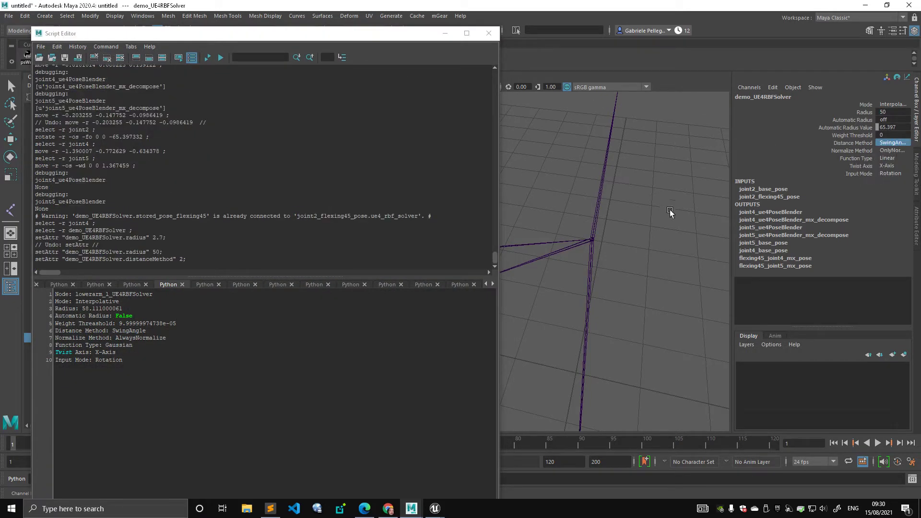
{"action": "double_click", "coordinate": [141, 338]}
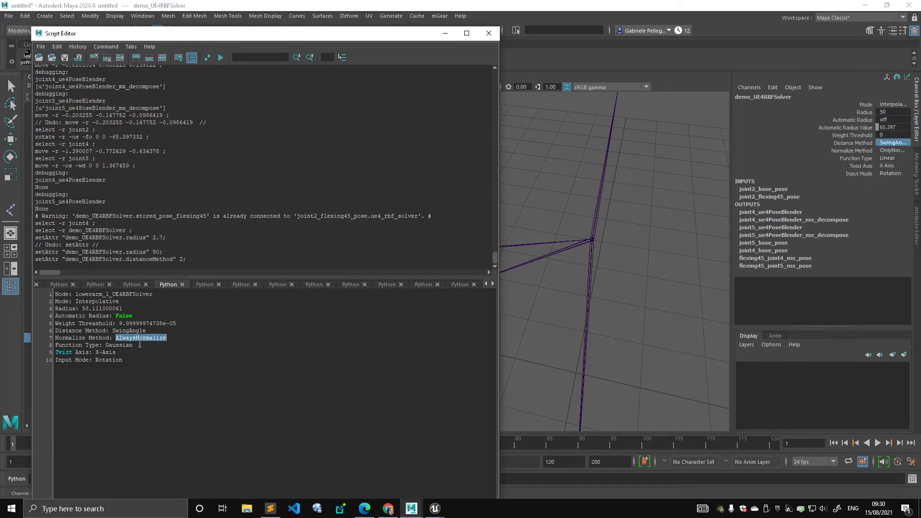
{"action": "left_click", "coordinate": [893, 151]}
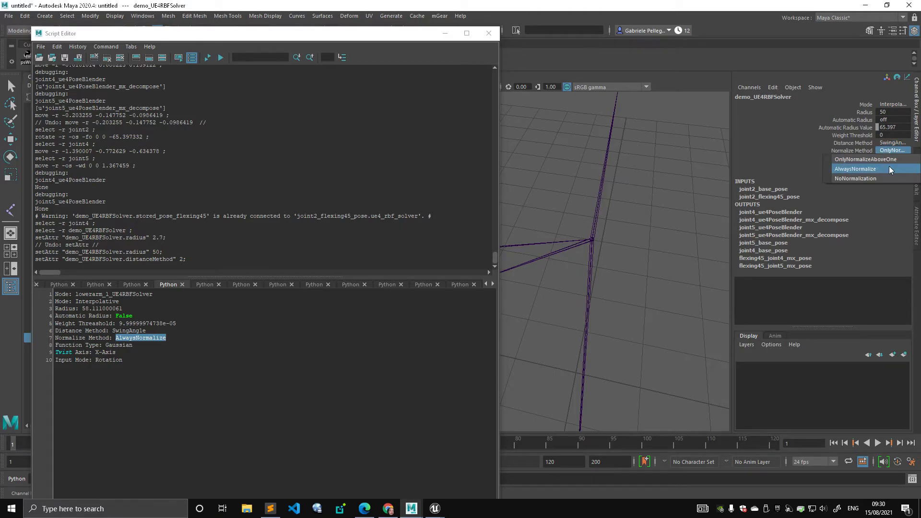
{"action": "left_click", "coordinate": [888, 166]}
- Set the demo solver's Function Type to Gaussian and check it against the pasted reference settings
{"action": "left_click_drag", "start_coordinate": [381, 36], "coordinate": [406, 47]}
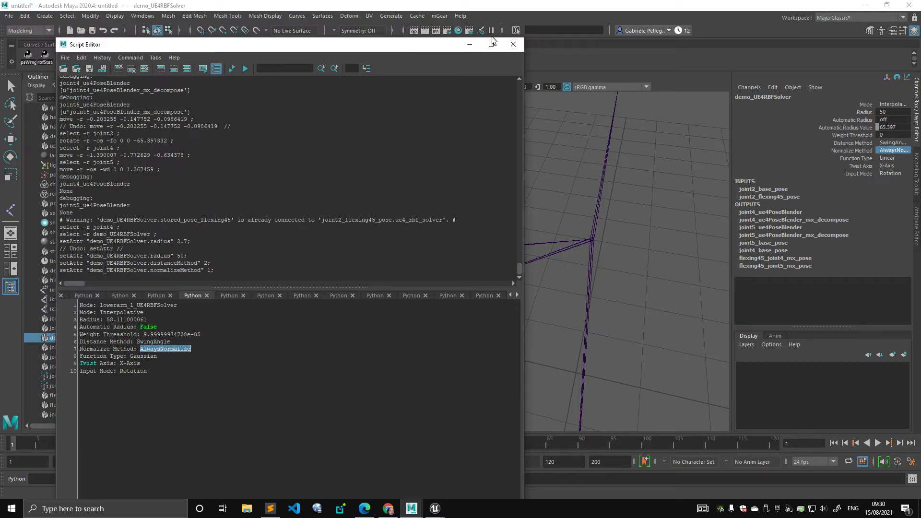
{"action": "left_click", "coordinate": [889, 159]}
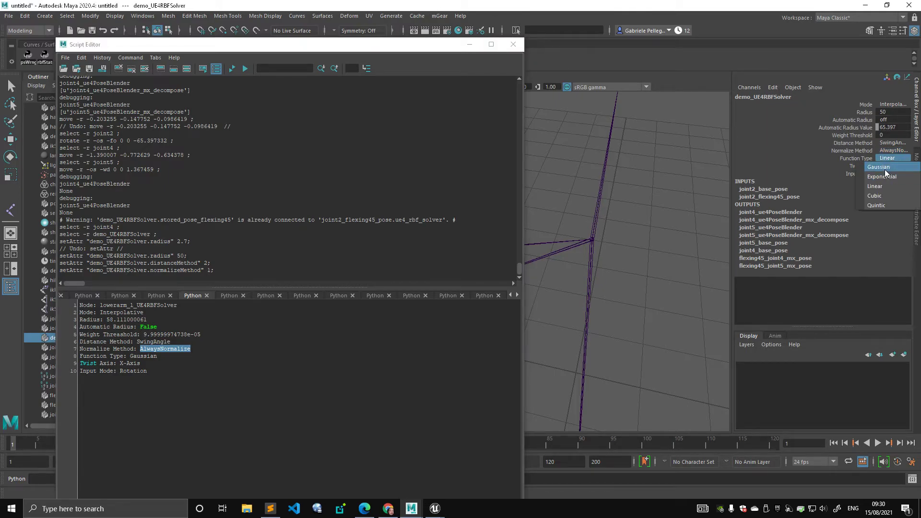
{"action": "left_click", "coordinate": [890, 167]}
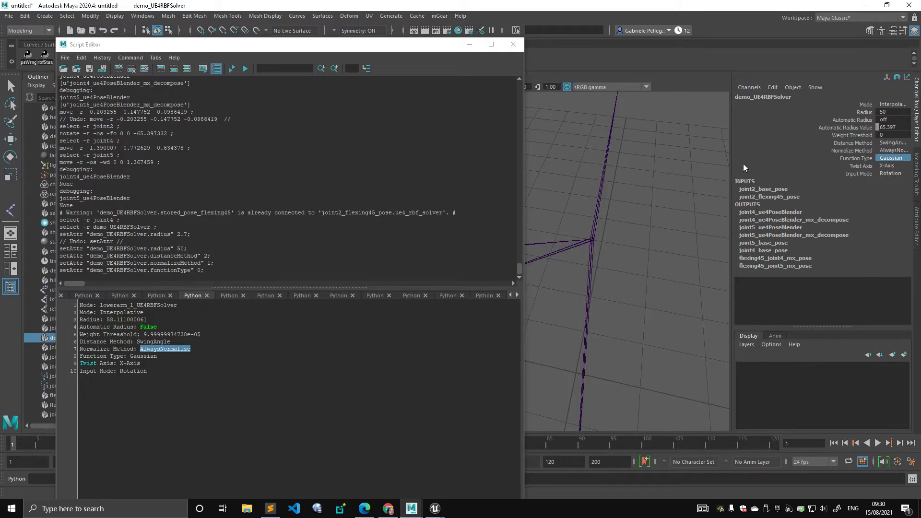
{"action": "double_click", "coordinate": [143, 356]}
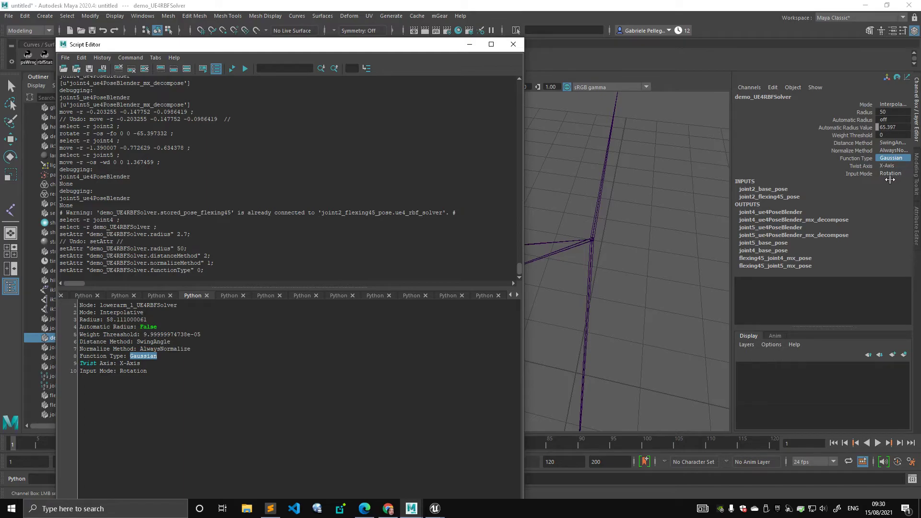
- Select joint2 in the viewport and rotate it to a Rotate Z of about -49.33
{"action": "left_click_drag", "start_coordinate": [413, 44], "coordinate": [287, 49]}
{"action": "left_click_drag", "start_coordinate": [562, 234], "coordinate": [551, 268]}
{"action": "key", "text": "e"}
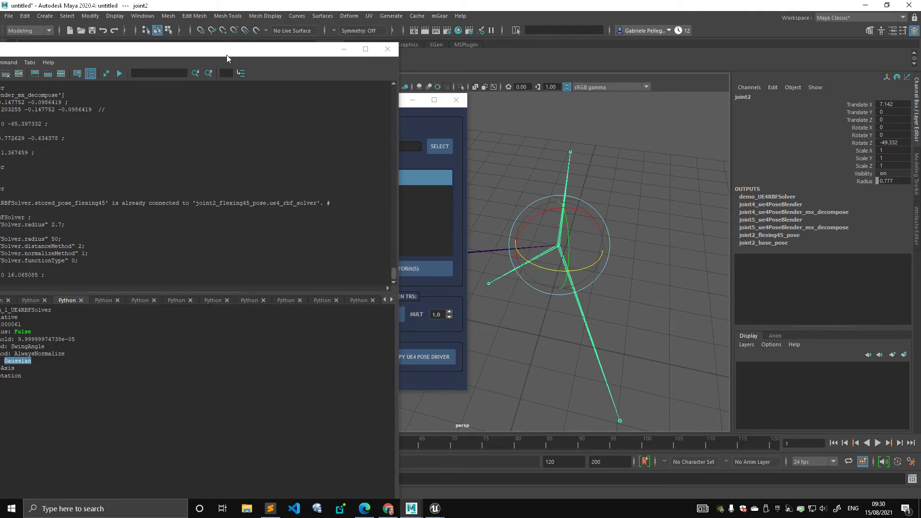
- Bring Pose Wrangler in front of the Script Editor and reframe the joint chain so both stay visible
{"action": "left_click_drag", "start_coordinate": [227, 58], "coordinate": [334, 71]}
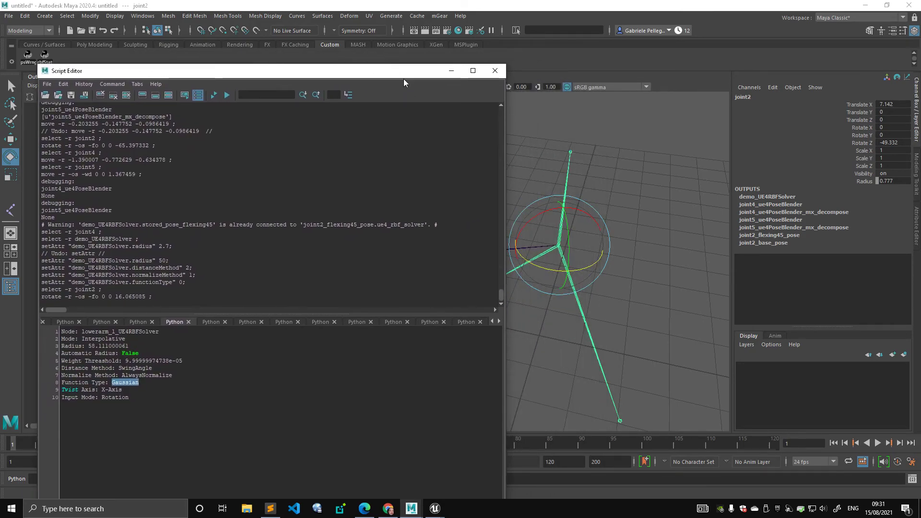
{"action": "left_click_drag", "start_coordinate": [416, 76], "coordinate": [302, 103]}
{"action": "right_click_drag", "start_coordinate": [528, 165], "coordinate": [464, 172], "text": "alt"}
{"action": "middle_click_drag", "start_coordinate": [479, 178], "coordinate": [571, 204], "text": "alt"}
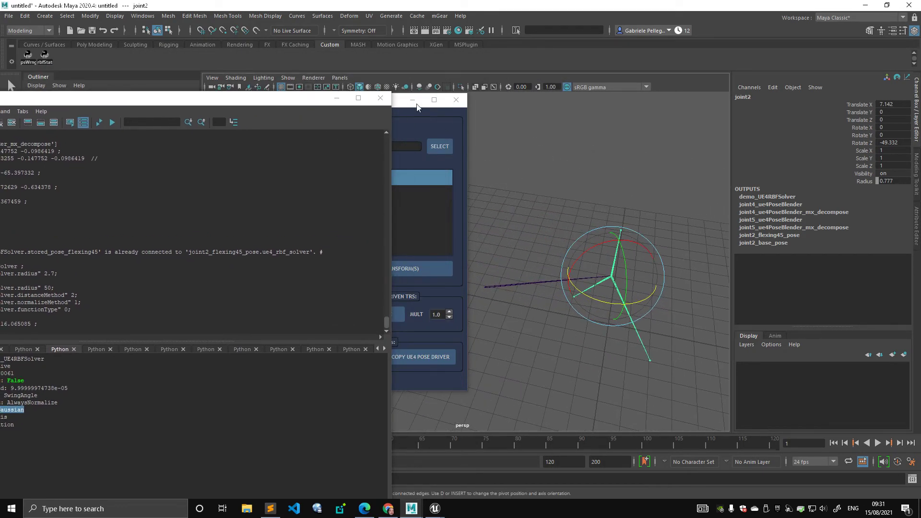
{"action": "left_click_drag", "start_coordinate": [395, 102], "coordinate": [374, 105]}
{"action": "left_click_drag", "start_coordinate": [588, 228], "coordinate": [539, 205], "text": "alt"}
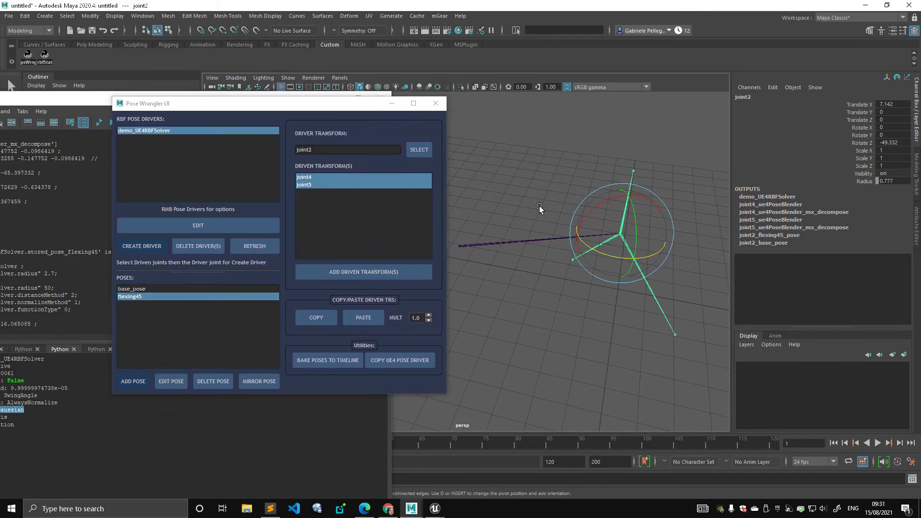
{"action": "left_click_drag", "start_coordinate": [308, 109], "coordinate": [384, 75]}
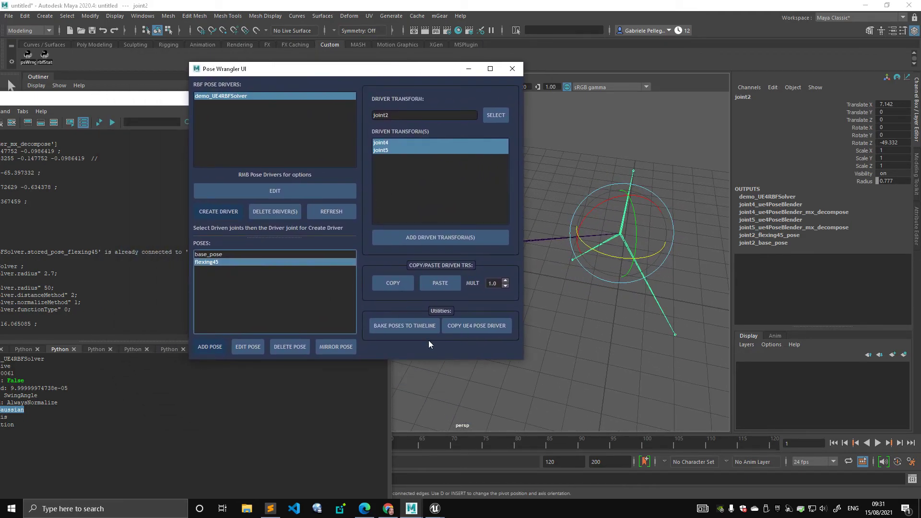